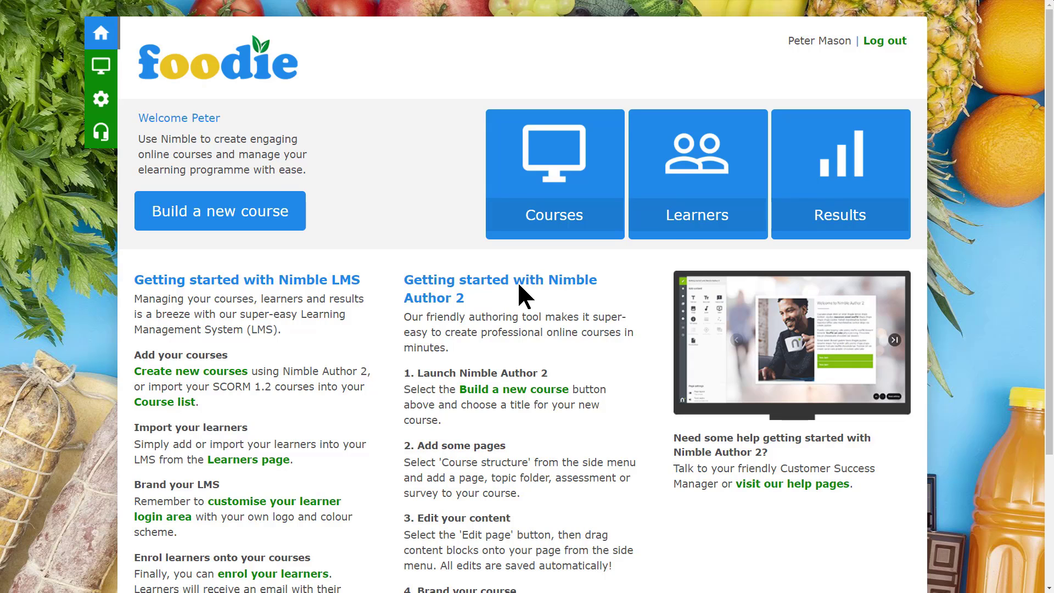
- Create a new course titled "Welcome to foodie" from the course list
click(553, 170)
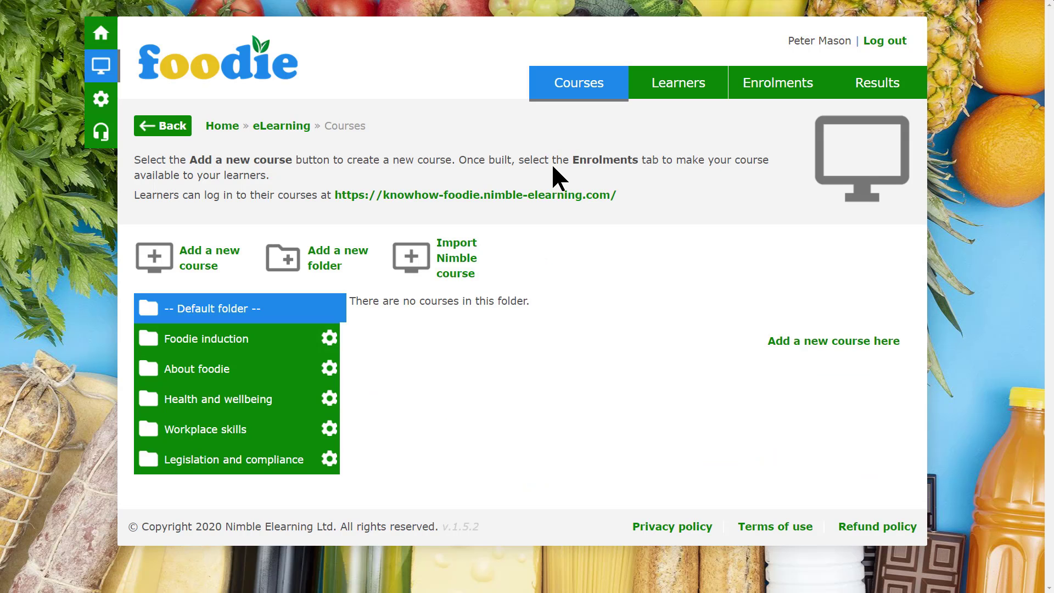
click(156, 256)
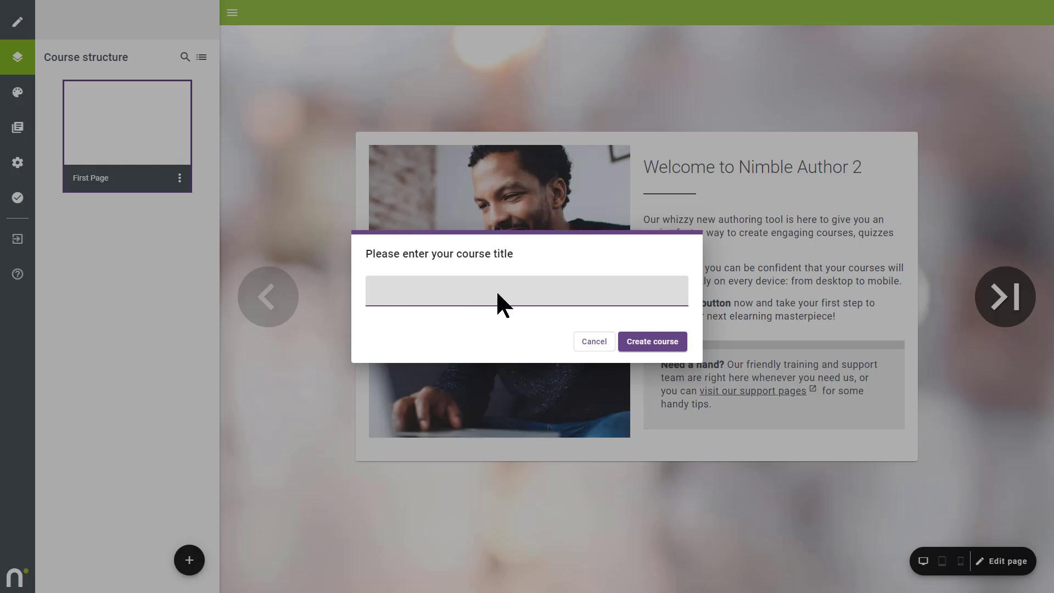
text(Welcome to foodie)
click(653, 342)
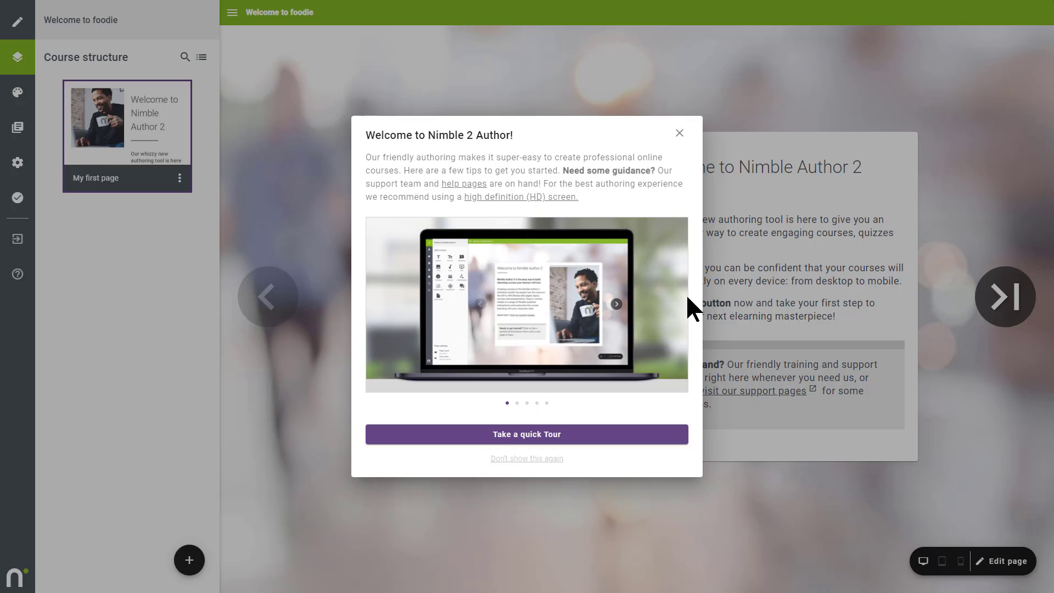
- Go through the quick introductory authoring tour and dismiss it so that it is not shown again
click(527, 434)
click(525, 430)
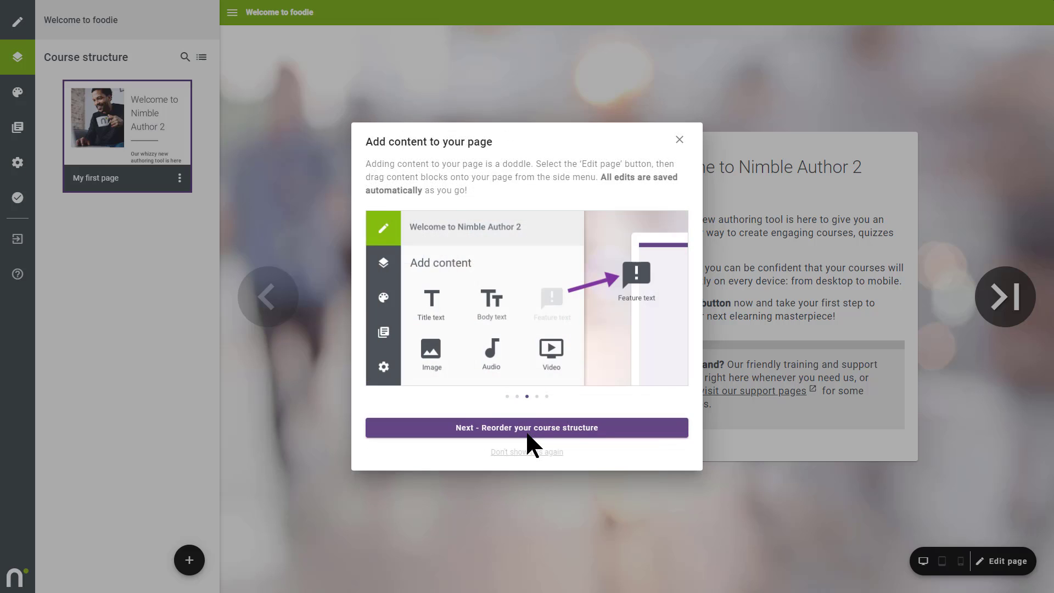
click(526, 430)
click(525, 430)
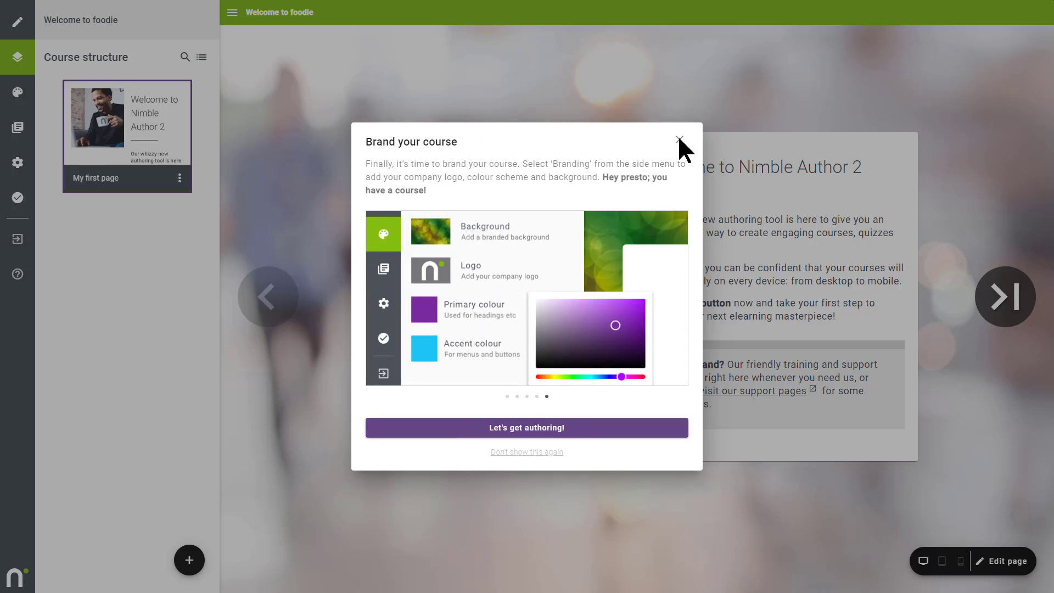
click(528, 453)
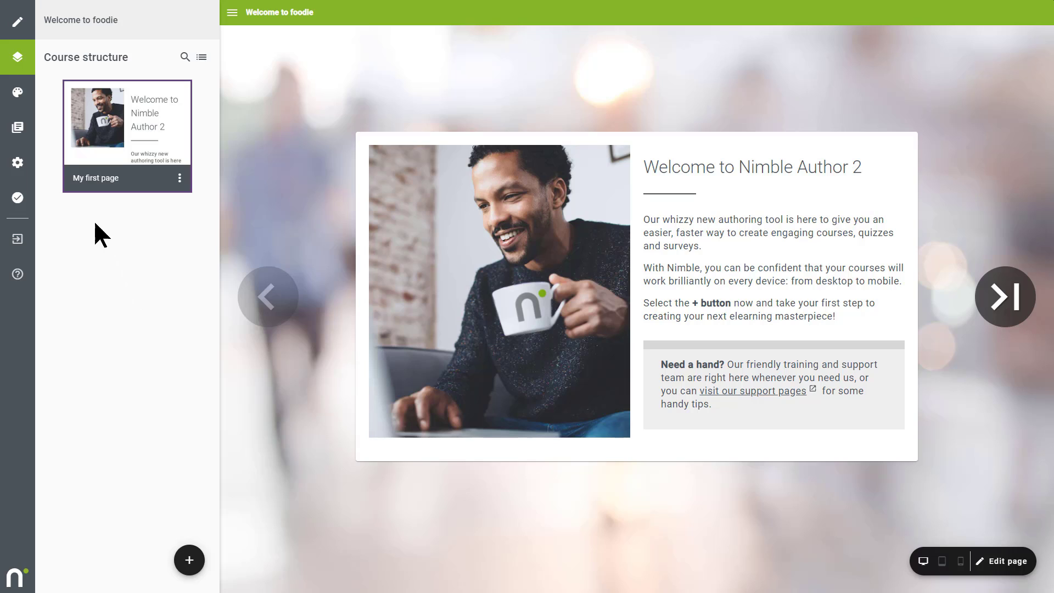
- Review the course's content blocks, page structure, branding, learner resources, settings and publishing options
click(17, 22)
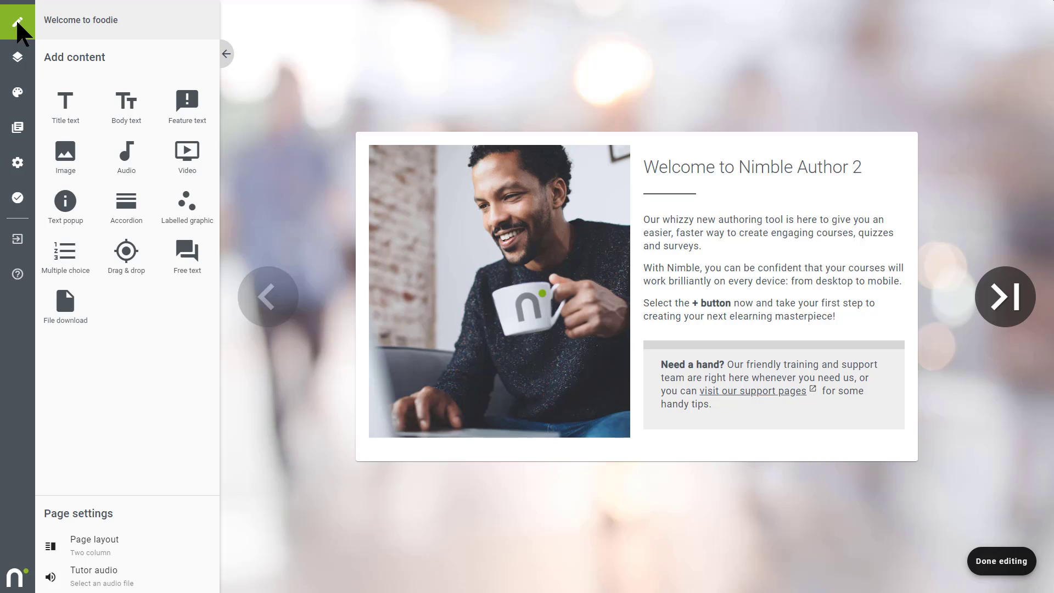
click(17, 57)
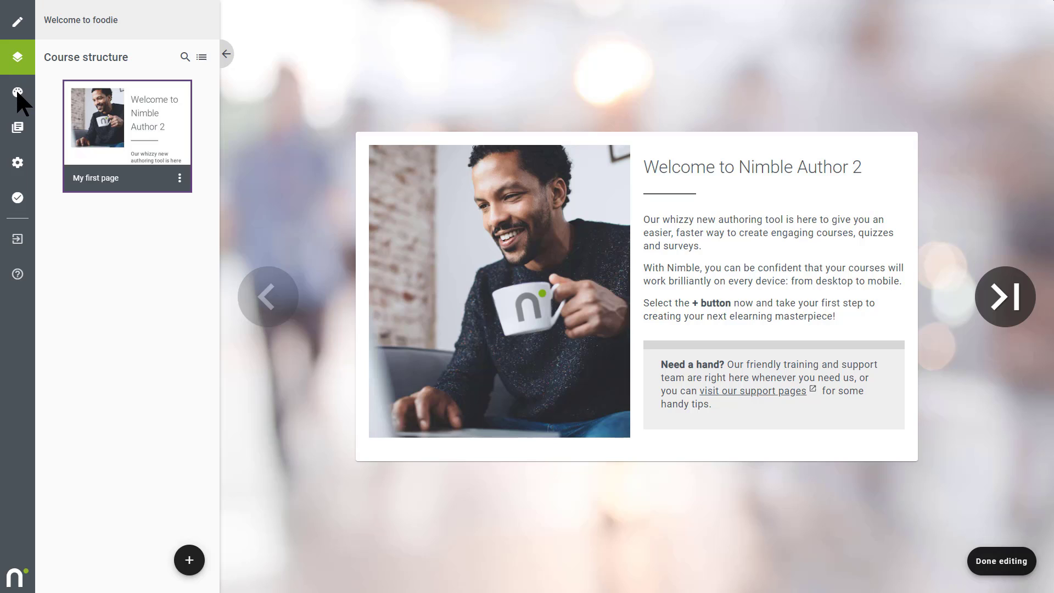
click(17, 92)
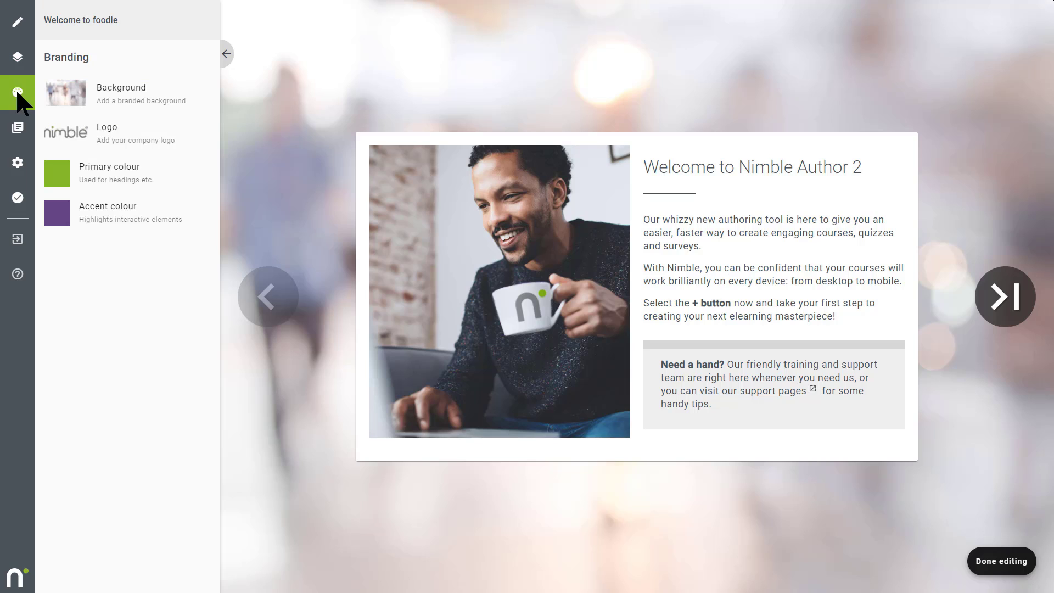
click(18, 128)
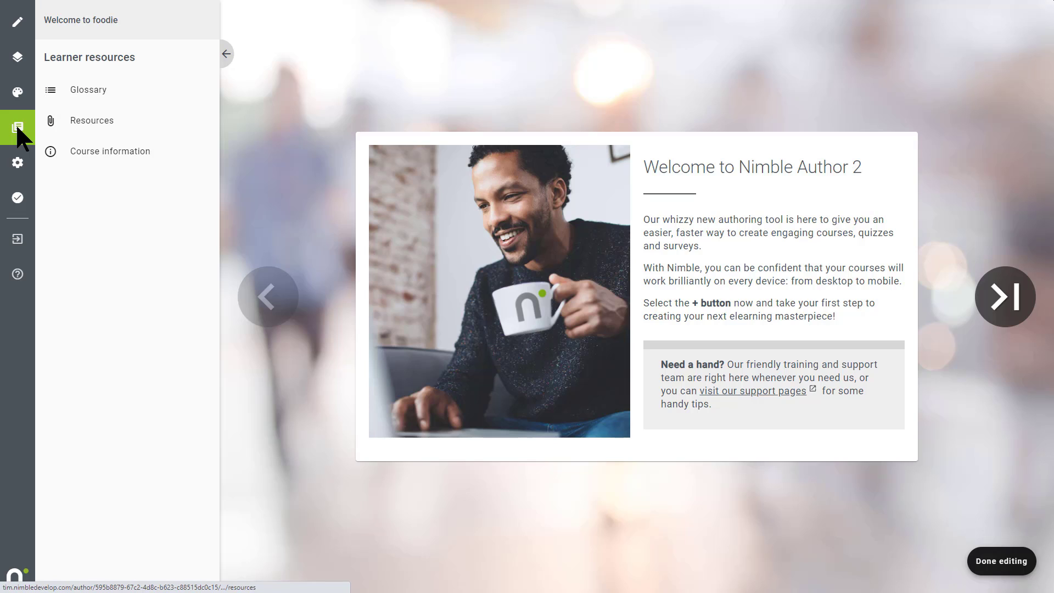
click(17, 163)
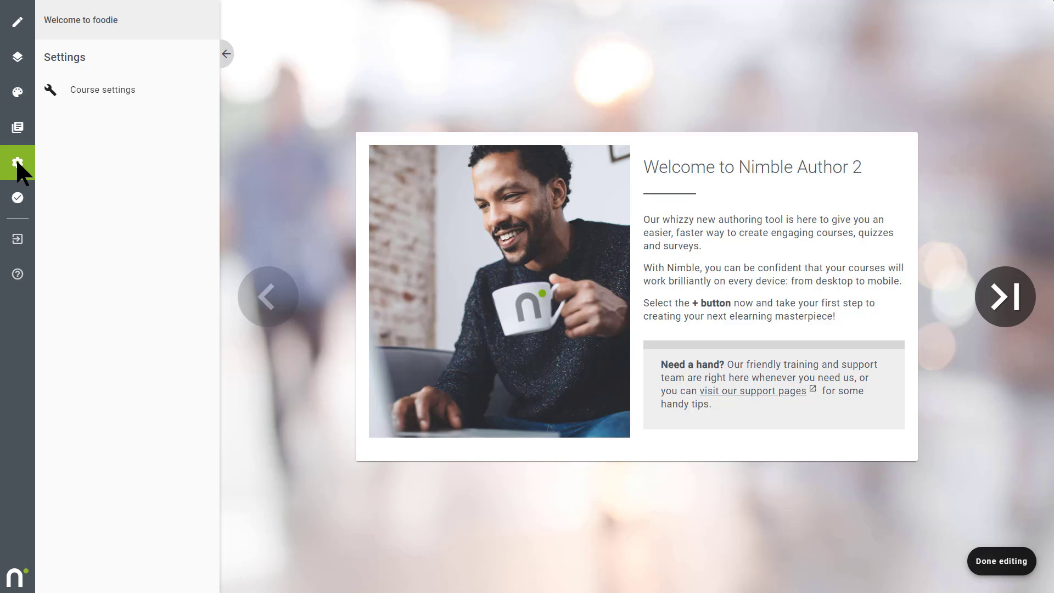
click(17, 199)
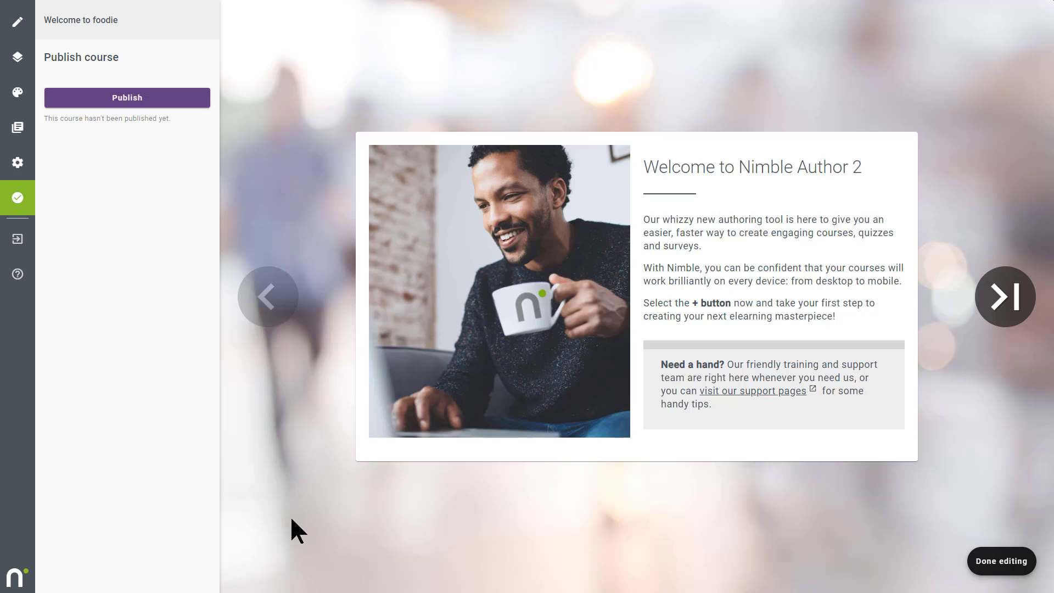
- Browse the Nimble Library backgrounds, then upload background.jpg to the course files and apply it as the course background
click(18, 94)
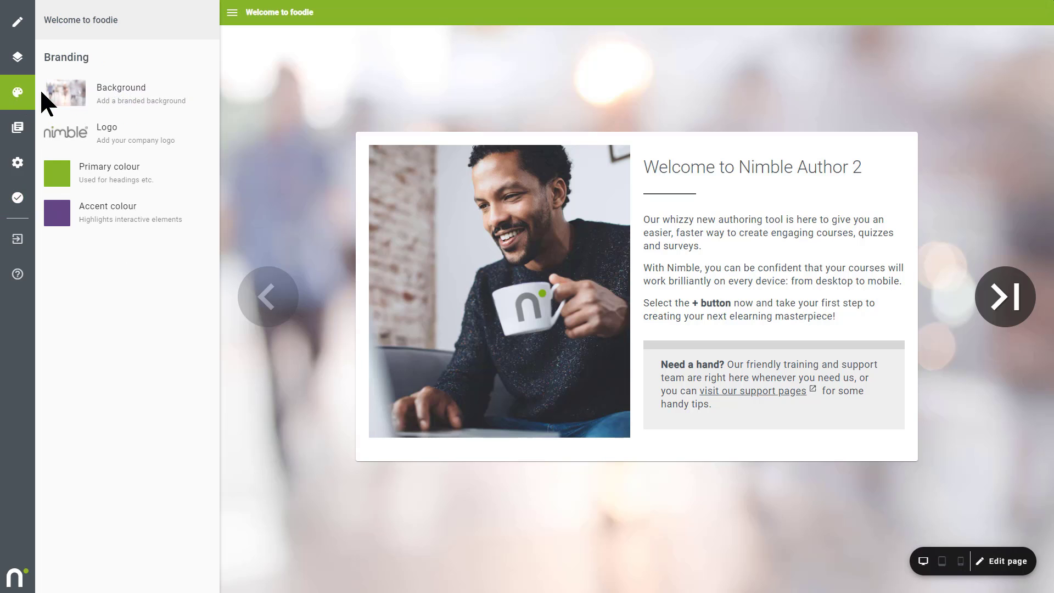
click(117, 93)
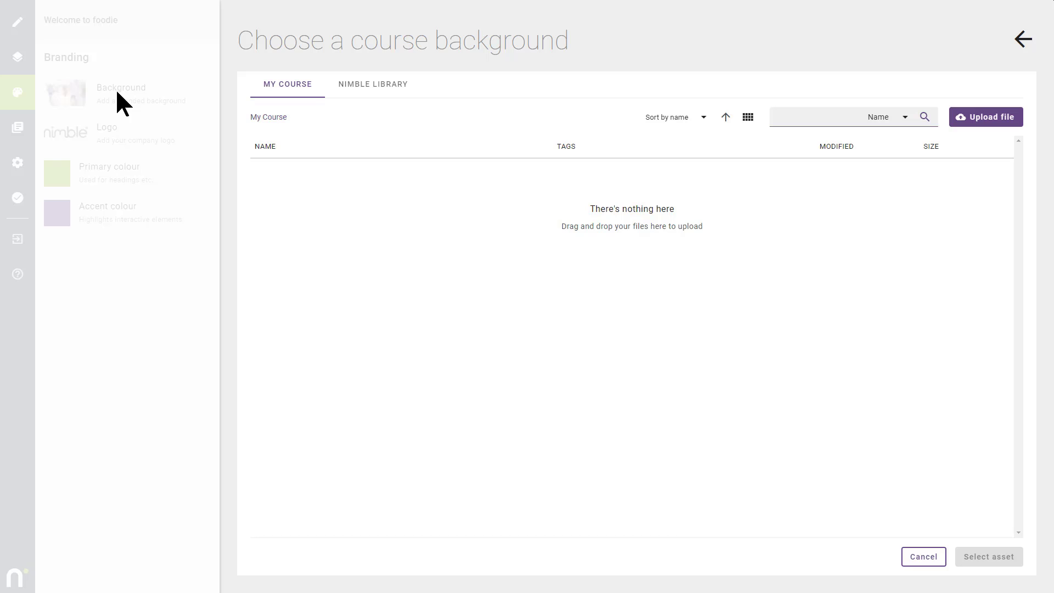
click(373, 92)
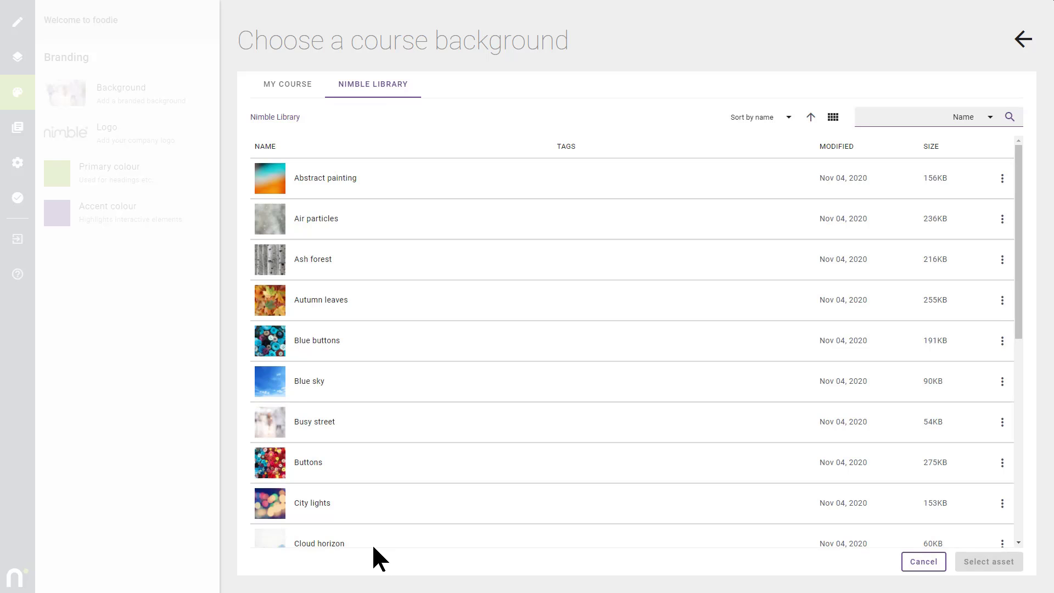
click(286, 85)
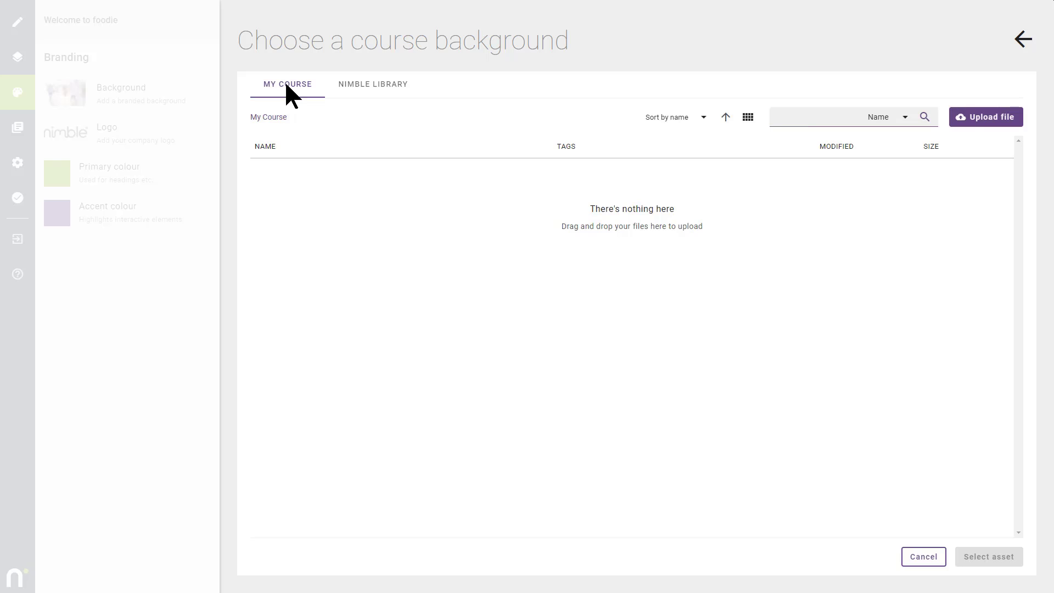
click(988, 117)
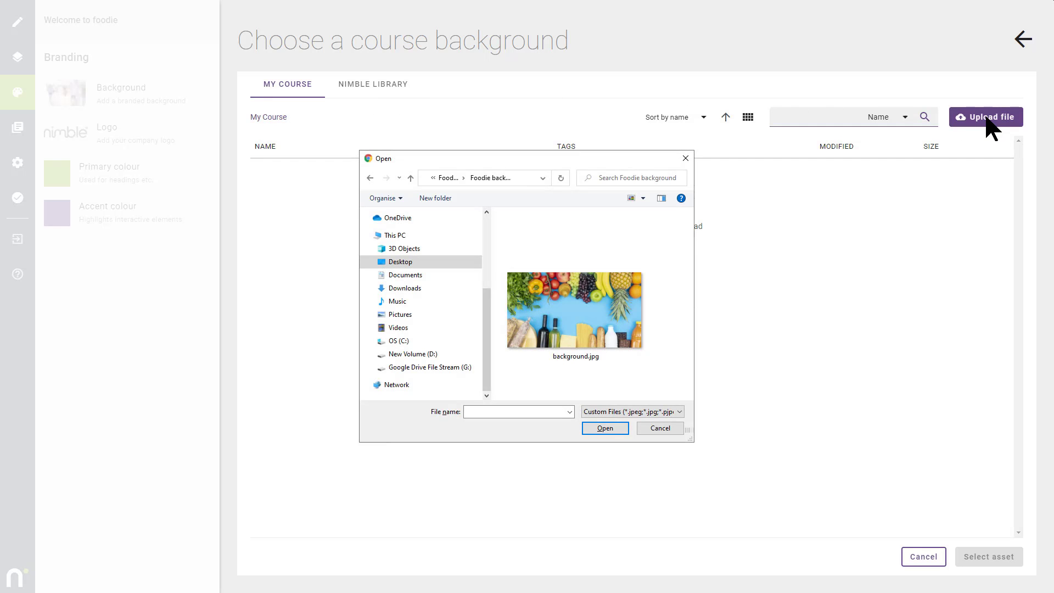
click(574, 310)
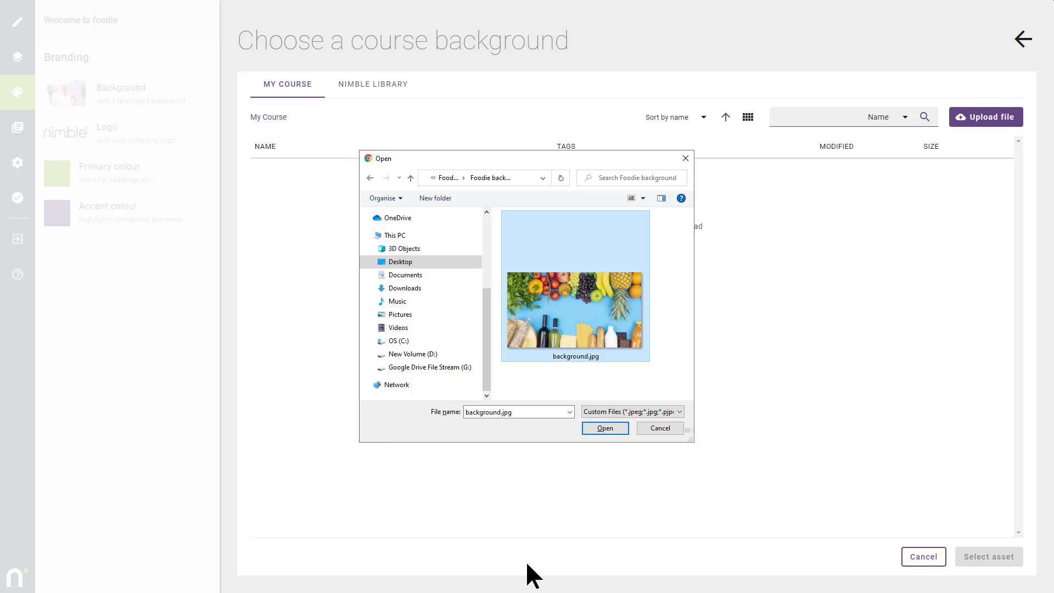
click(605, 429)
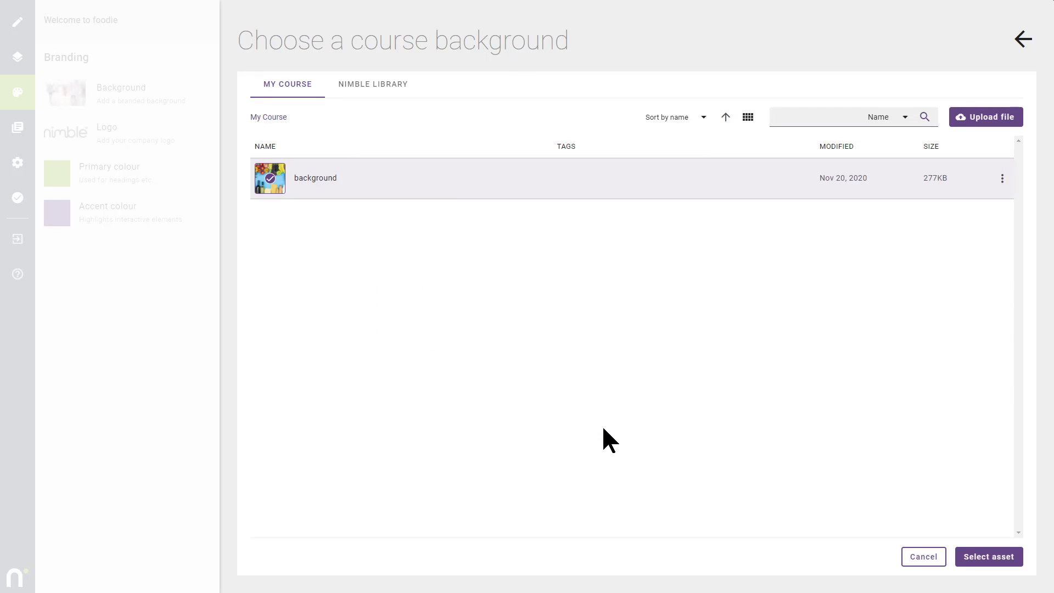
click(988, 556)
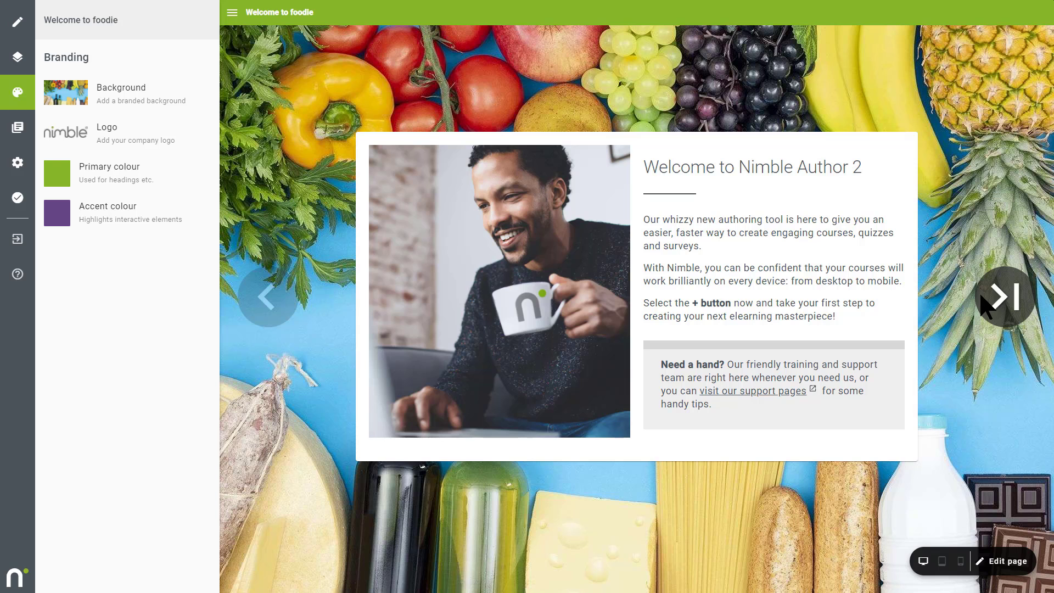
- Upload foodie-small.png as the course logo and check it in the learner's course menu
click(107, 129)
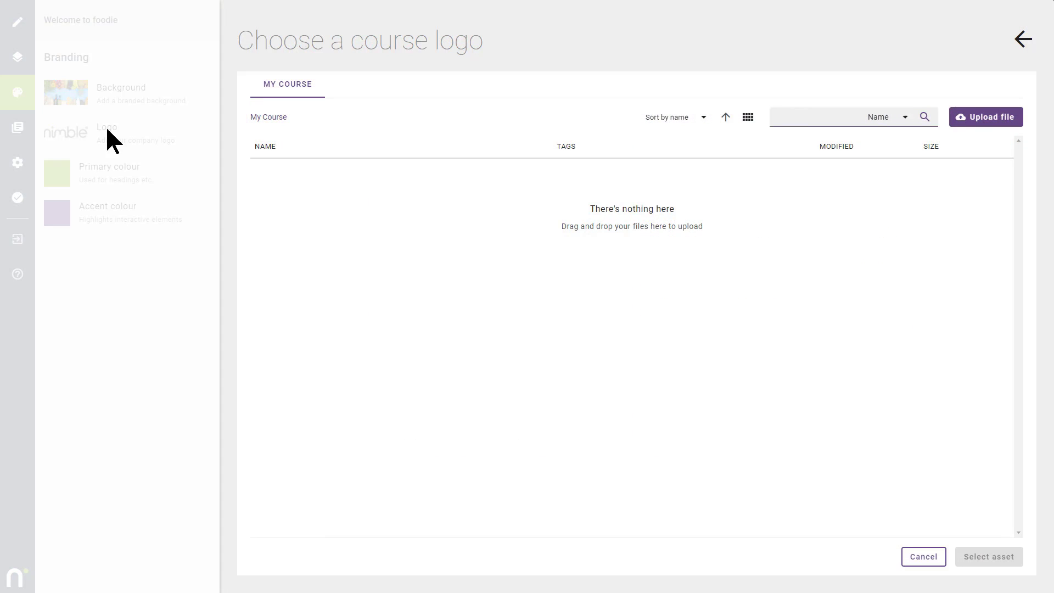
click(986, 117)
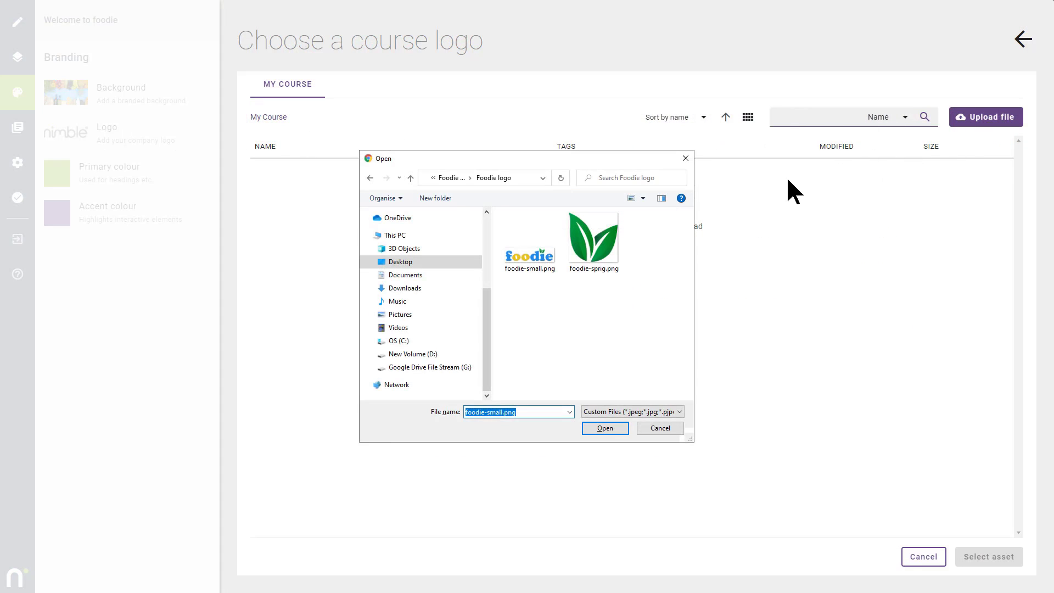
click(529, 252)
click(604, 426)
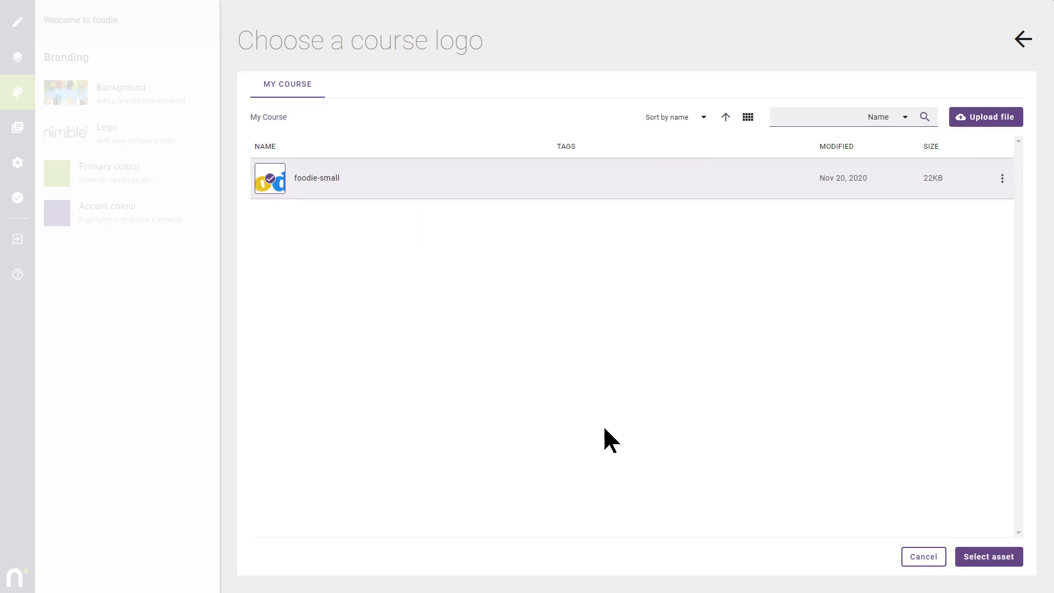
click(990, 558)
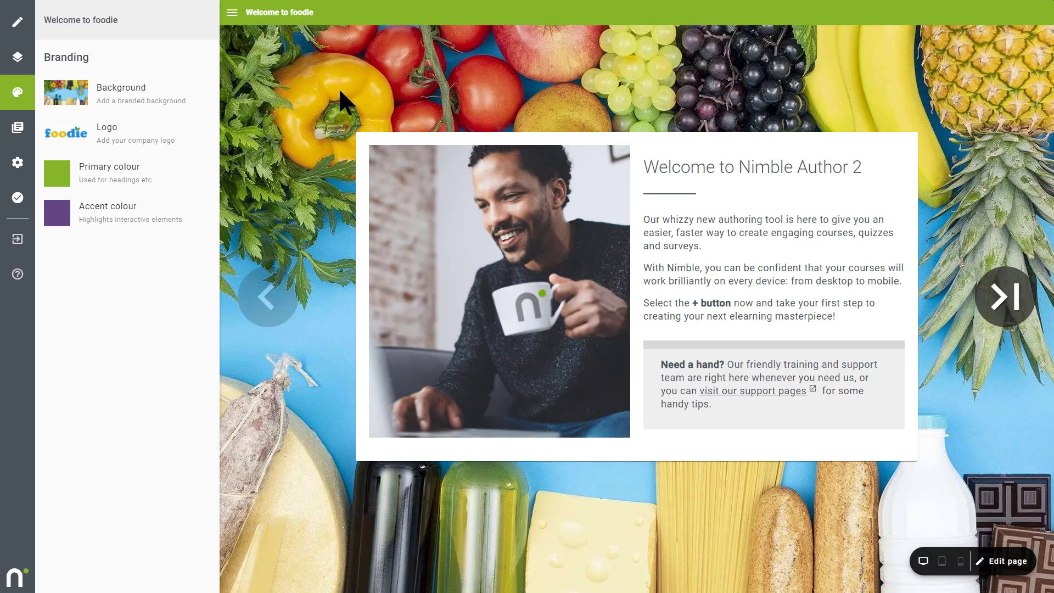
click(232, 12)
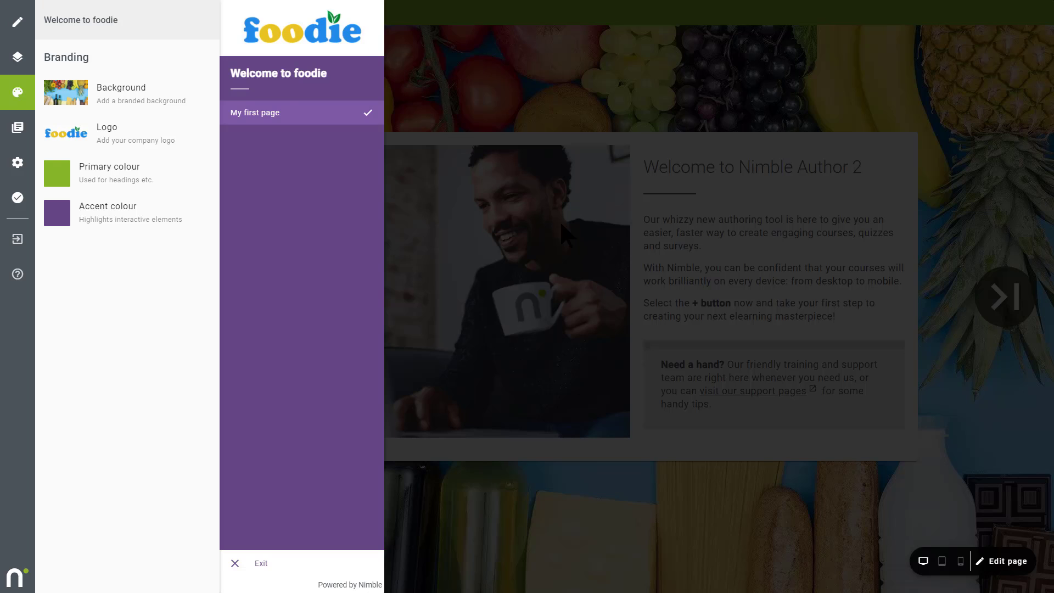
click(634, 300)
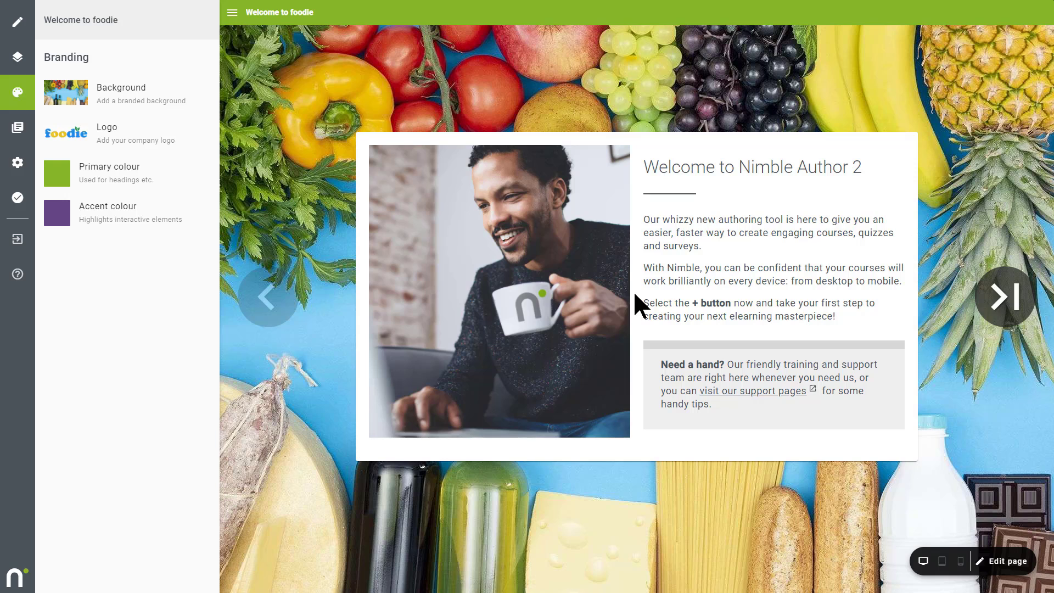
- Set the course's primary branding colour to #1F8AEA and save it
click(106, 170)
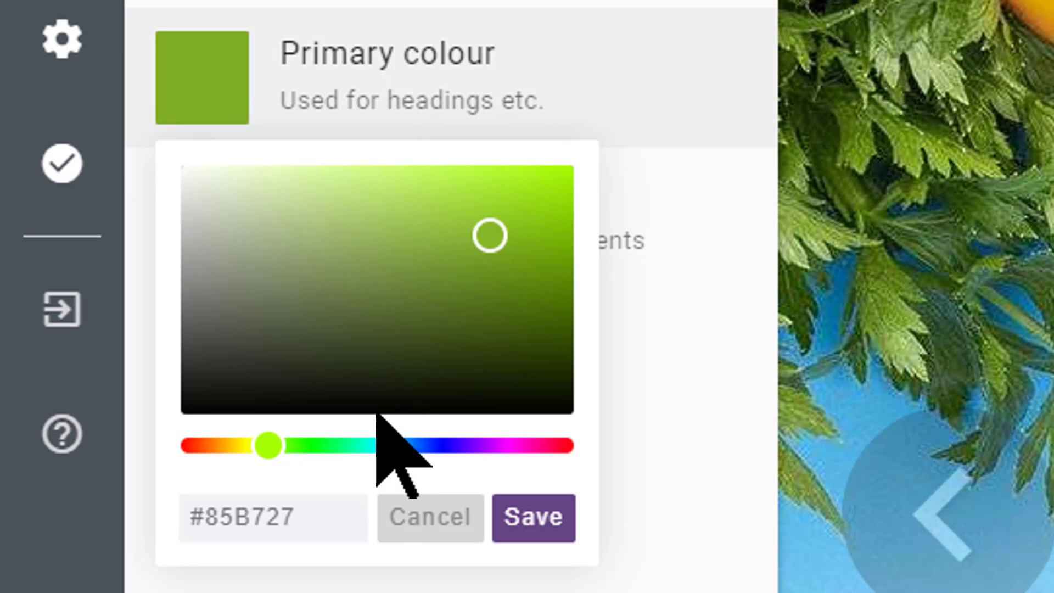
click(325, 514)
text(1F8AEA)
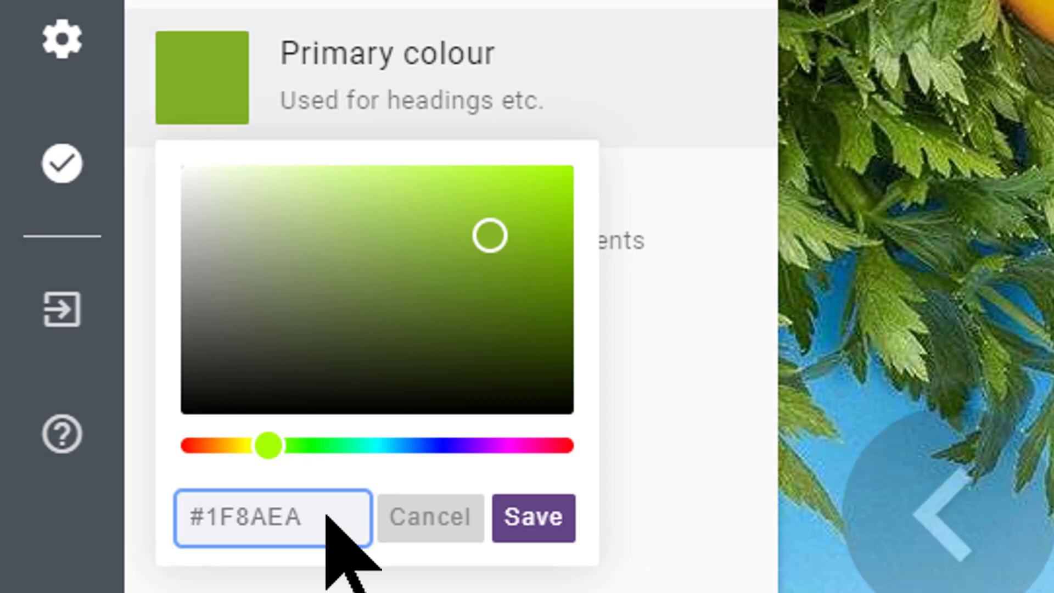
click(534, 519)
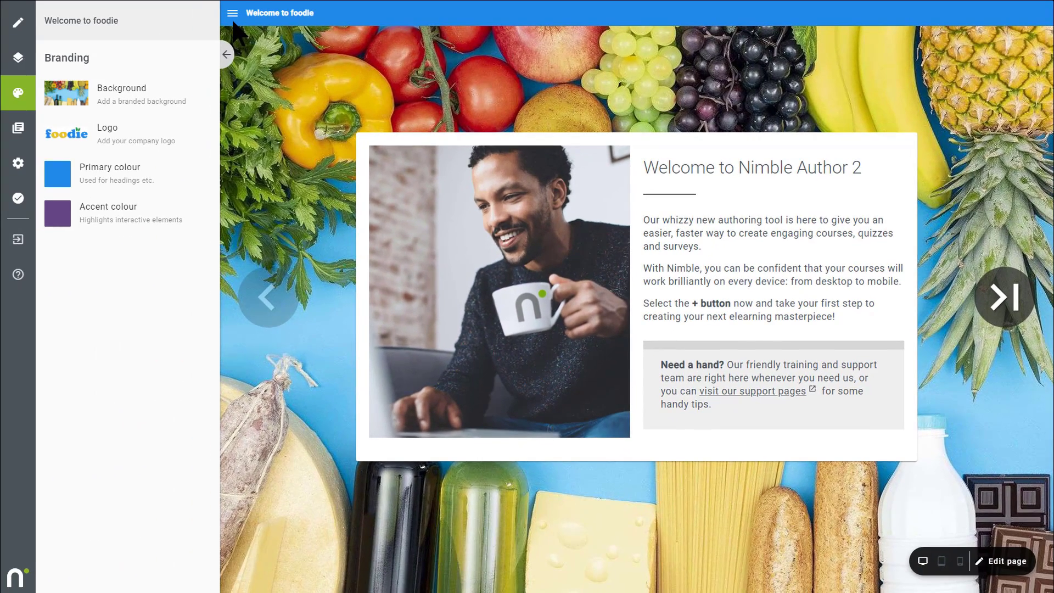
- Set the course's accent colour to #0D8D08, save it and check the colour in the course menu
click(112, 213)
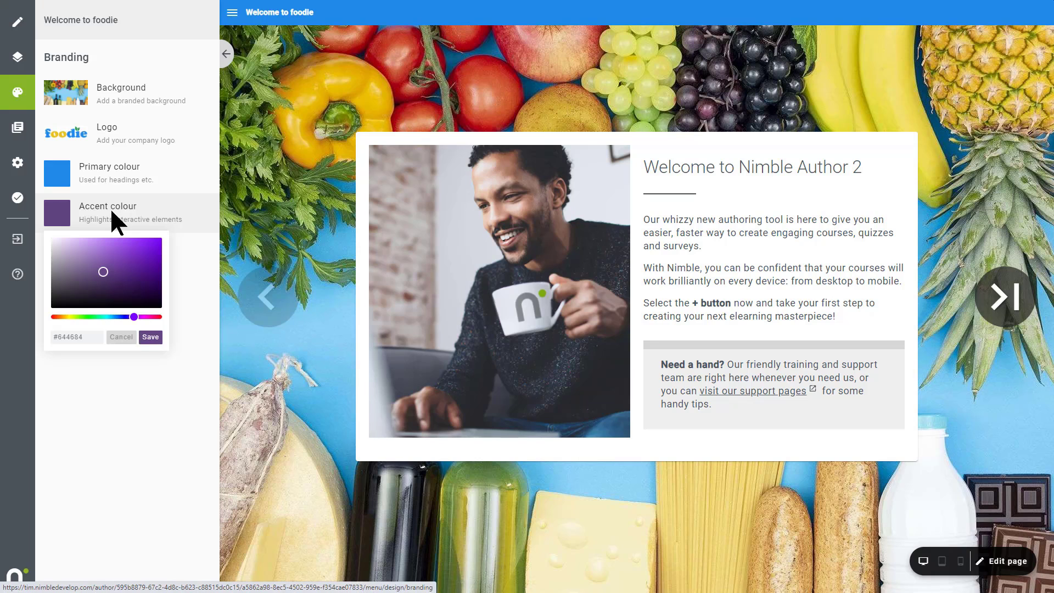
click(88, 337)
text(#0D8D08)
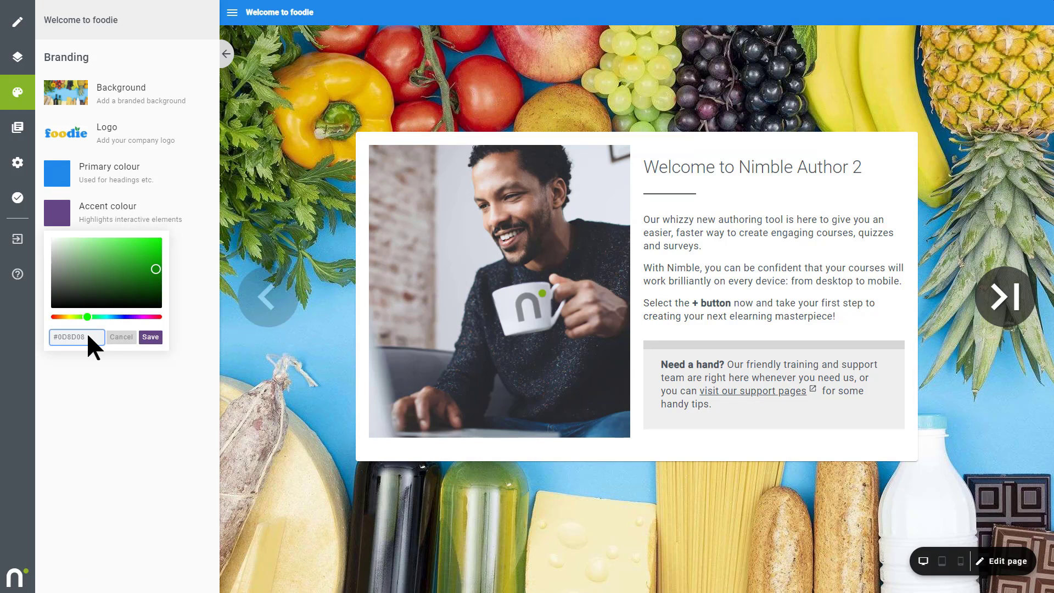
click(151, 336)
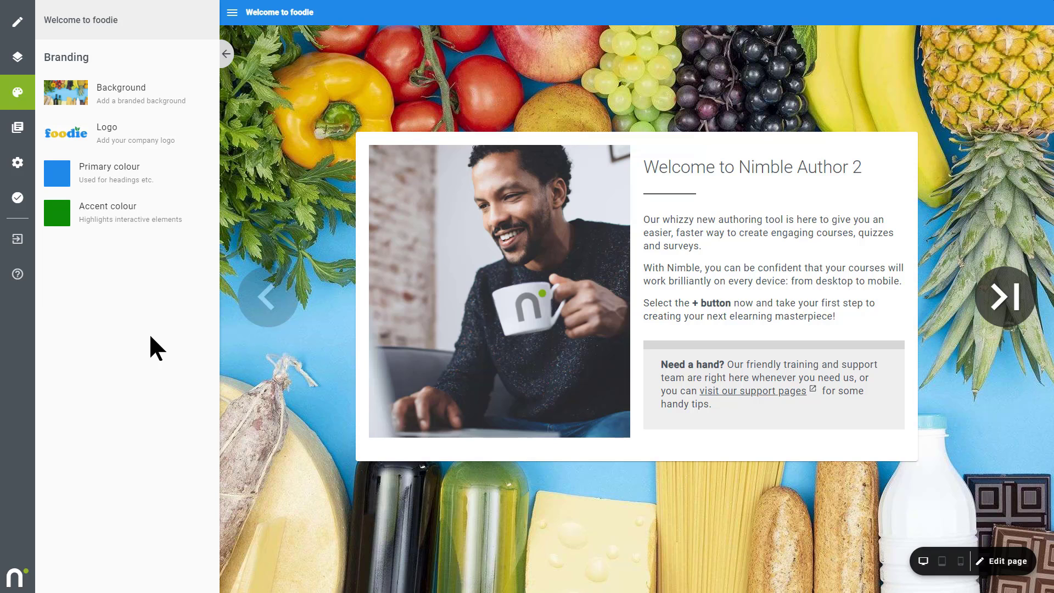
click(232, 13)
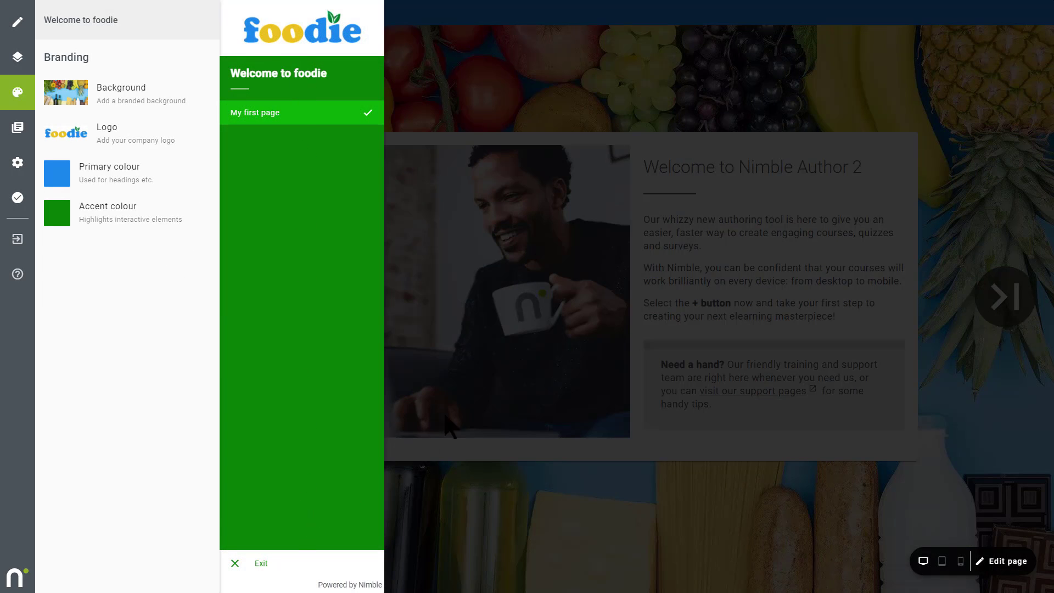
click(633, 278)
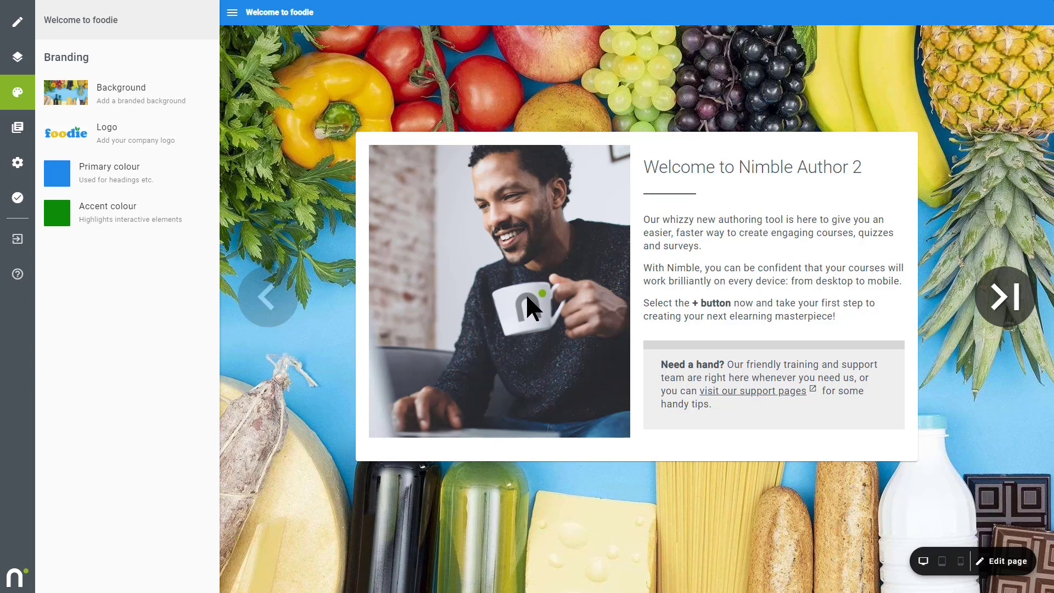
- Add the glossary term "Foodie", defined as "A person who is keenly interested in food, especially in eating or cooking"
click(17, 131)
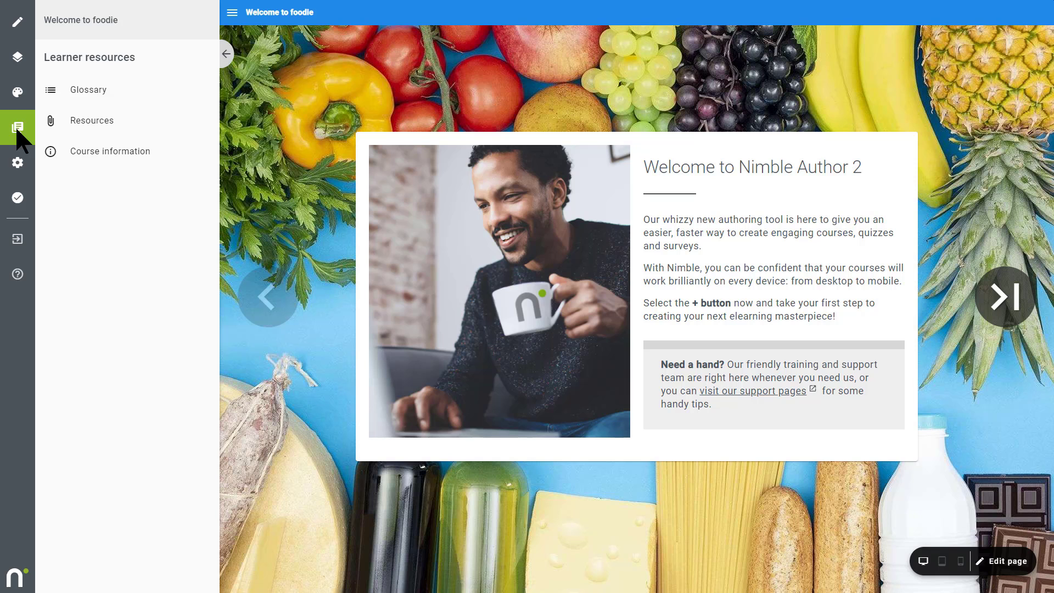
click(85, 91)
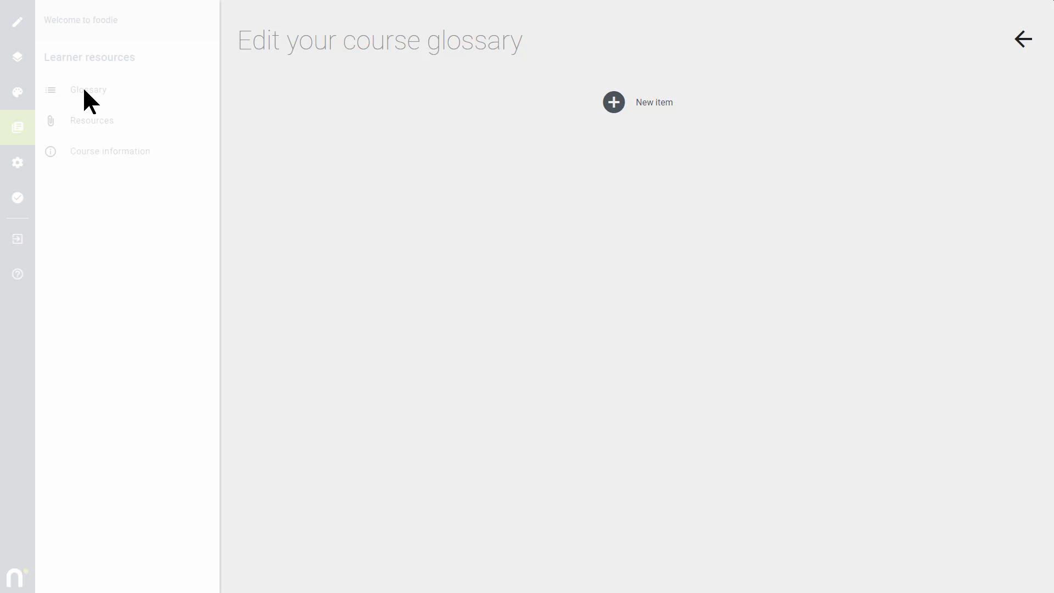
click(614, 103)
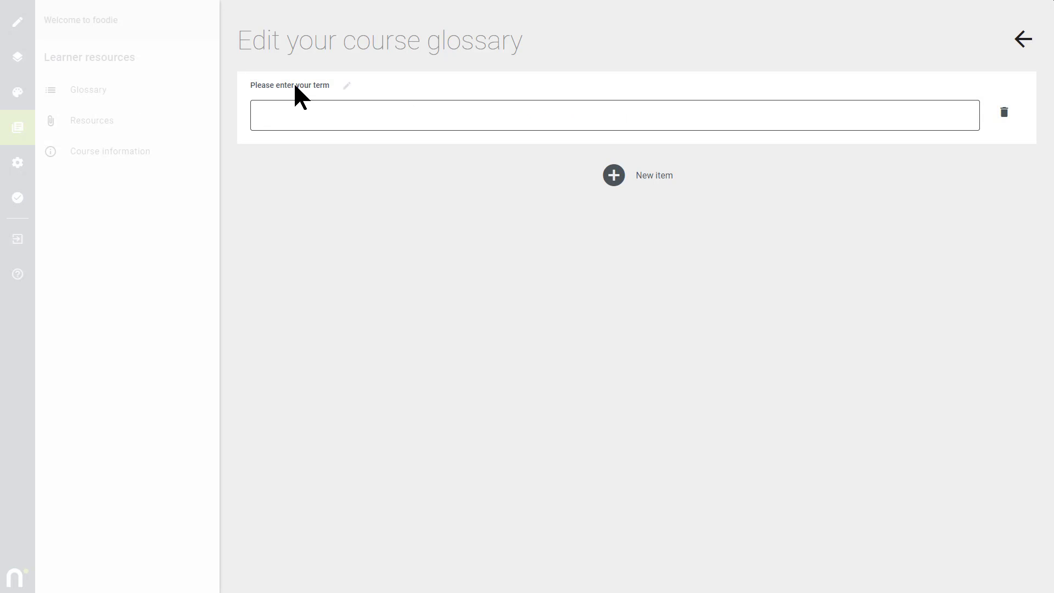
click(346, 86)
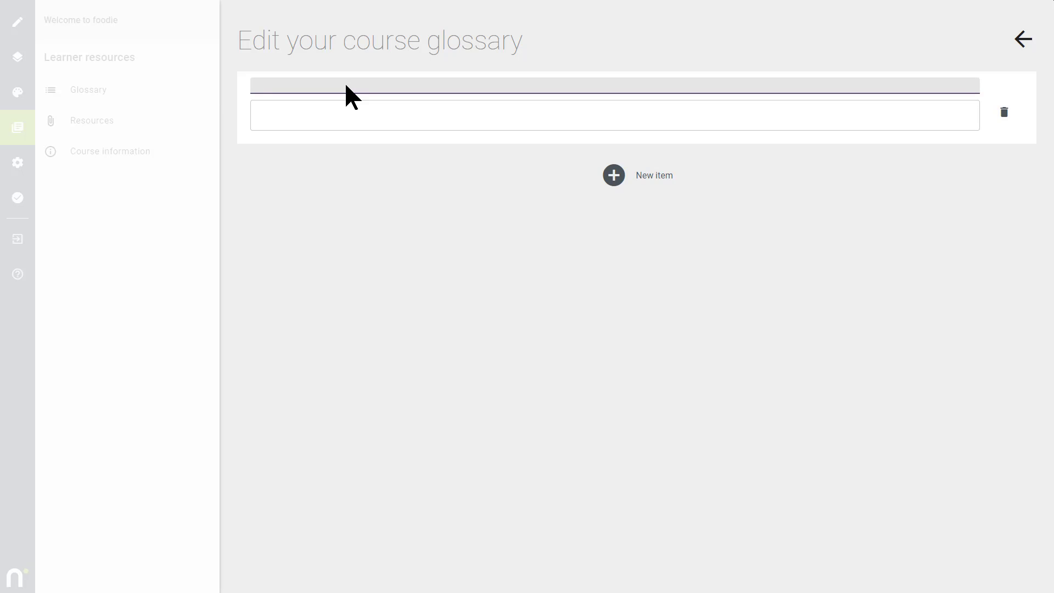
text(Foodie)
click(346, 118)
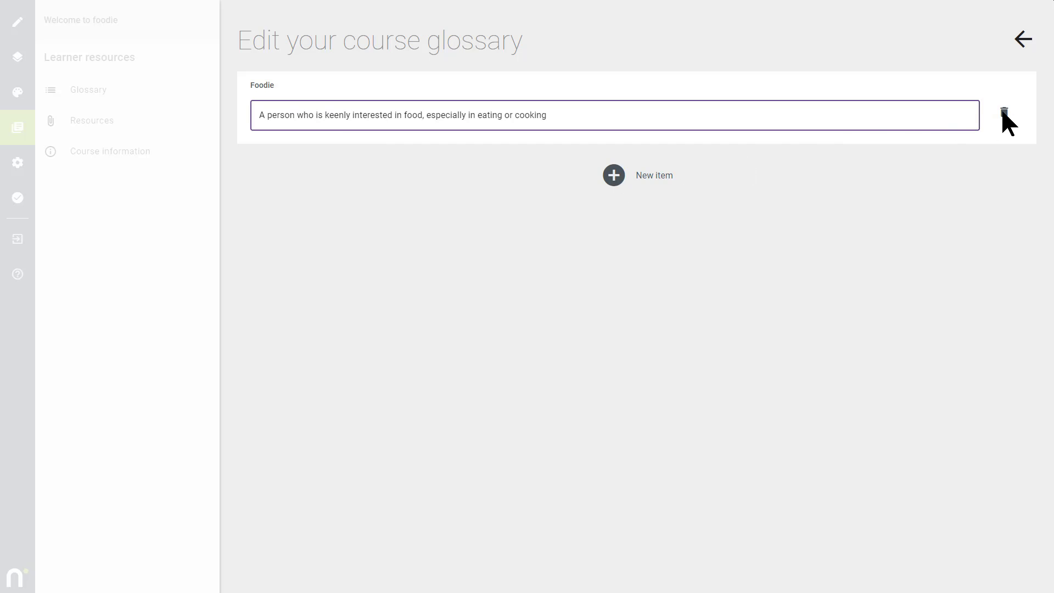
click(1023, 40)
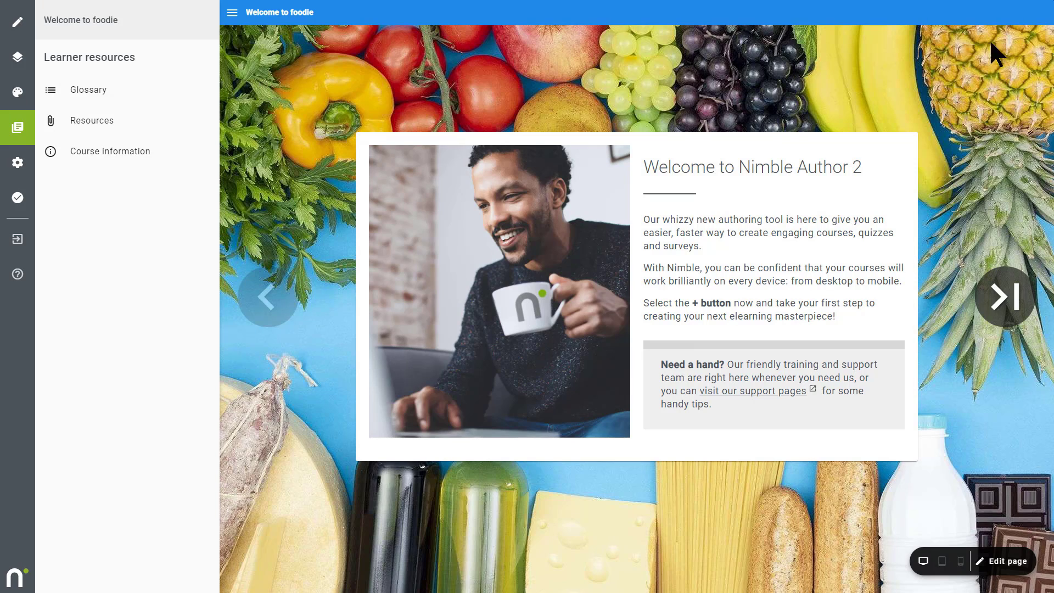
- Add an item titled "Foodie training manual" to the course's learner resources
click(88, 123)
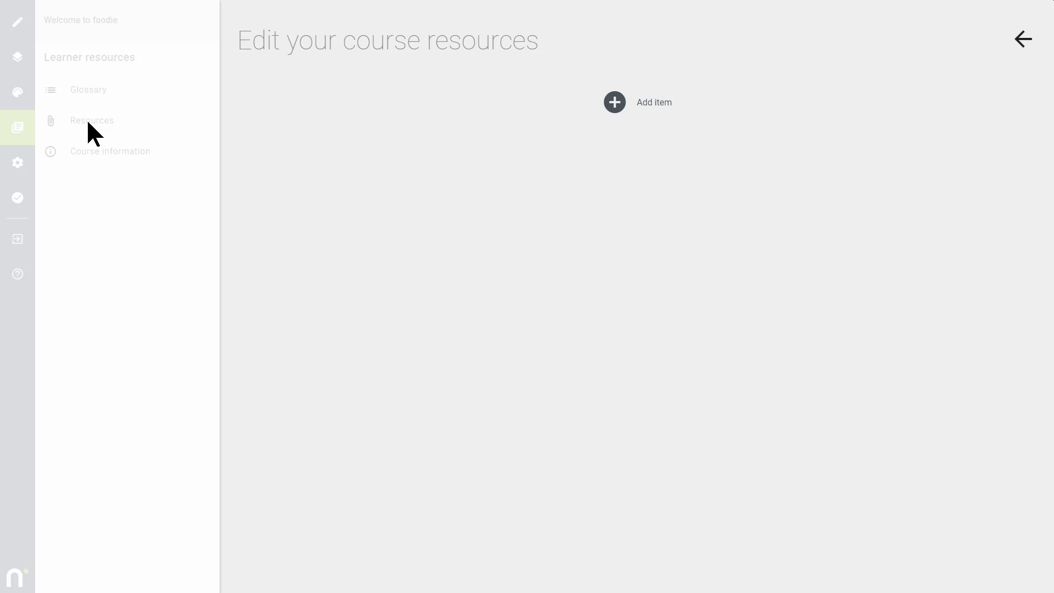
click(613, 103)
click(336, 97)
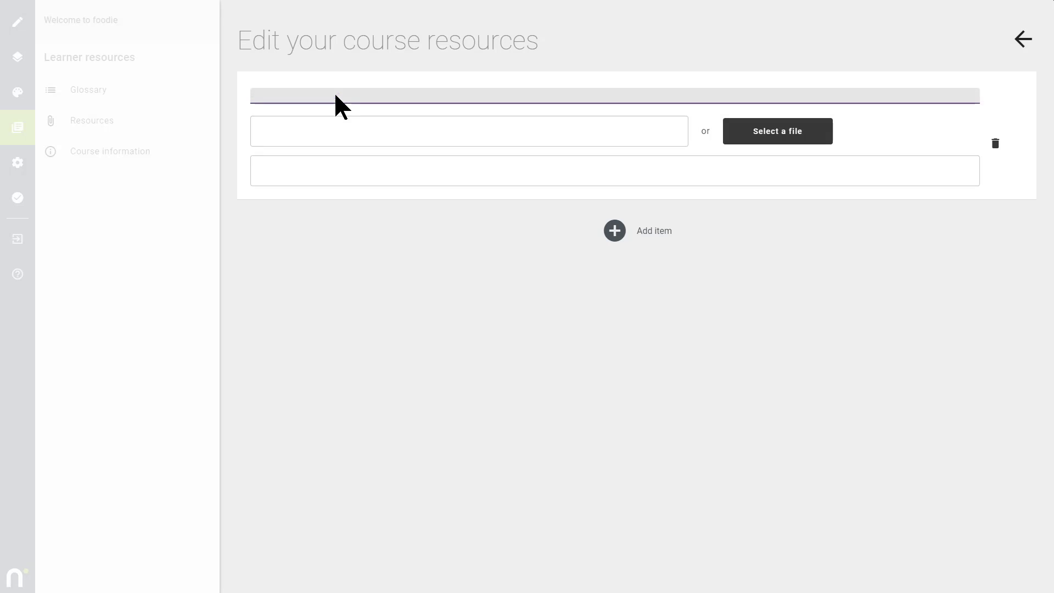
text(Foodie training manual)
key(Return)
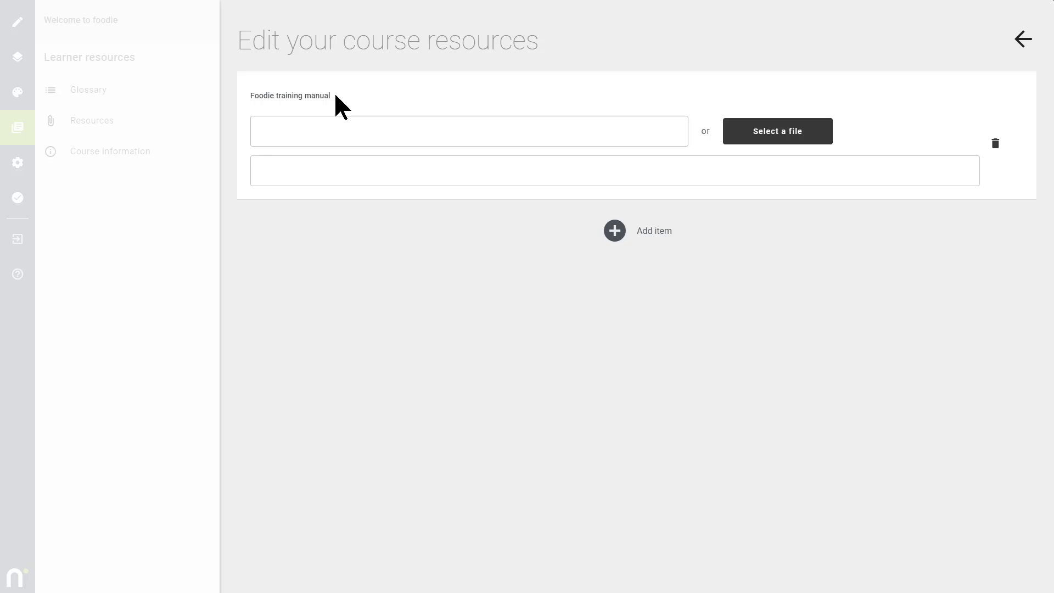
- Upload foodie training manual.pdf to the course files for the new resource and preview its contents
click(779, 131)
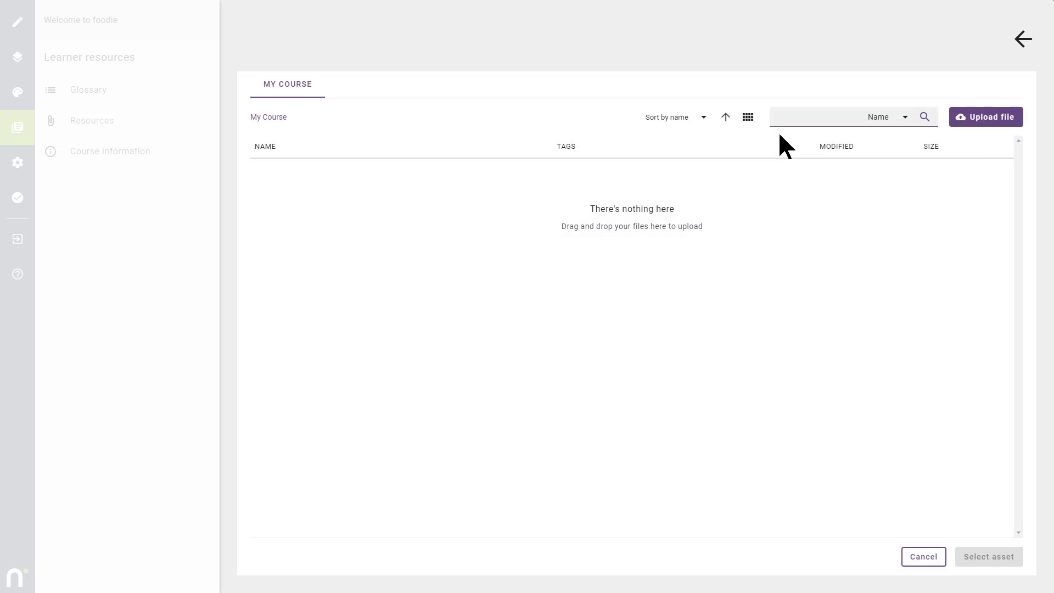
click(988, 119)
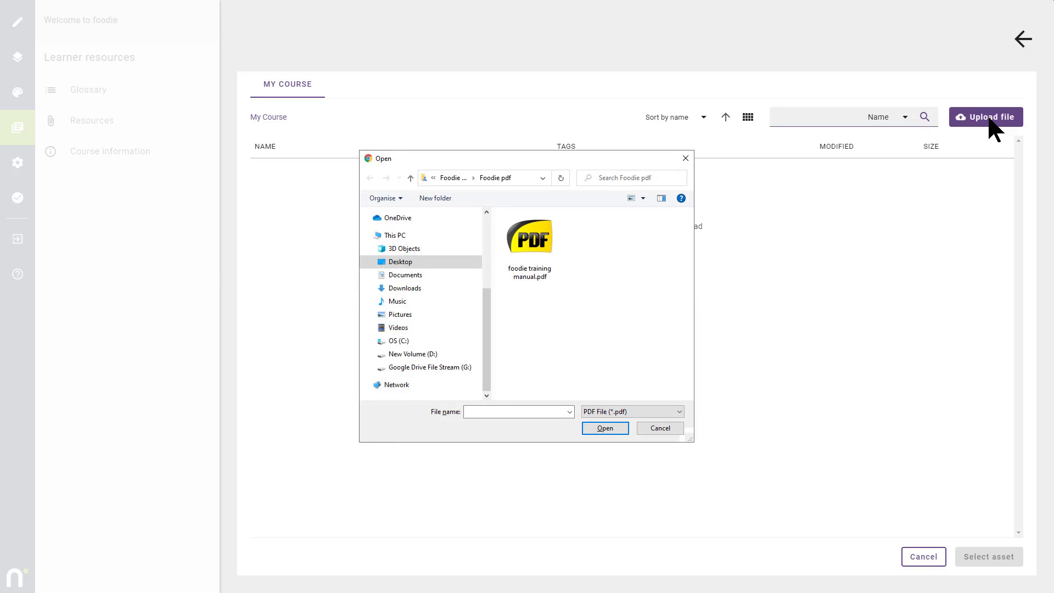
click(528, 248)
click(605, 428)
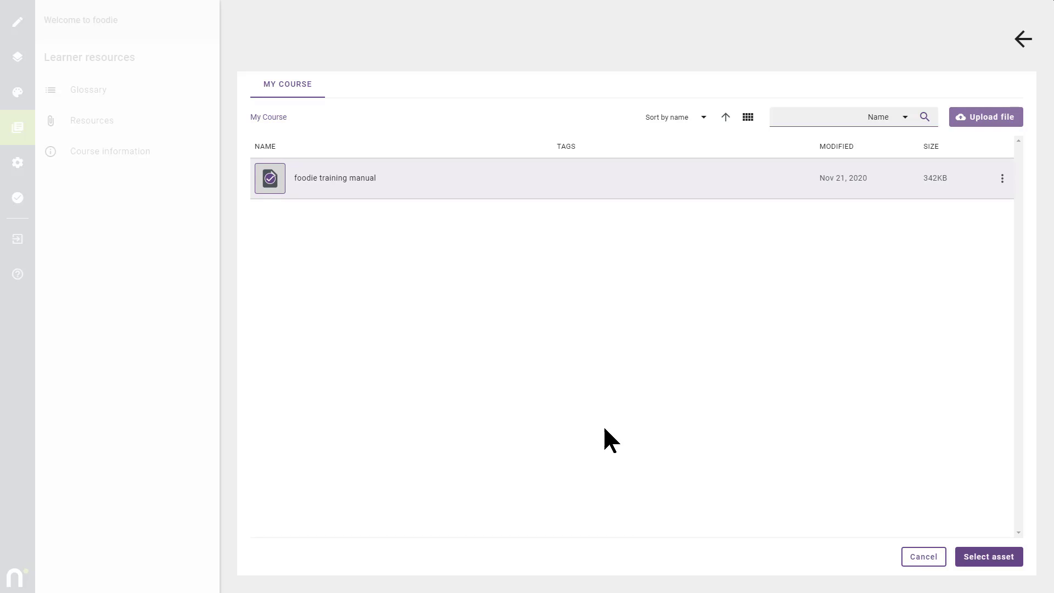
click(1002, 178)
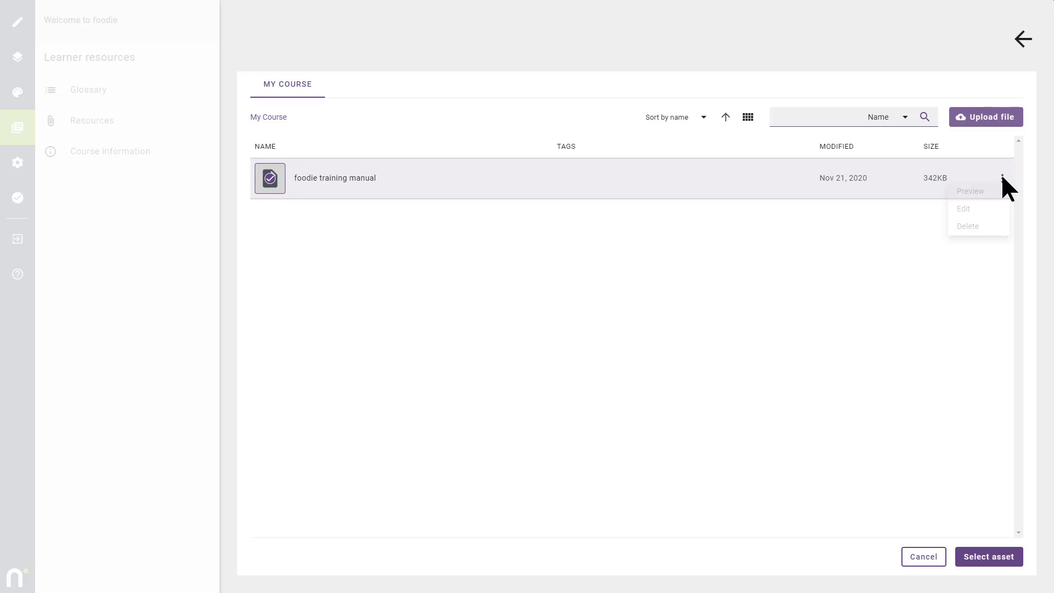
click(970, 192)
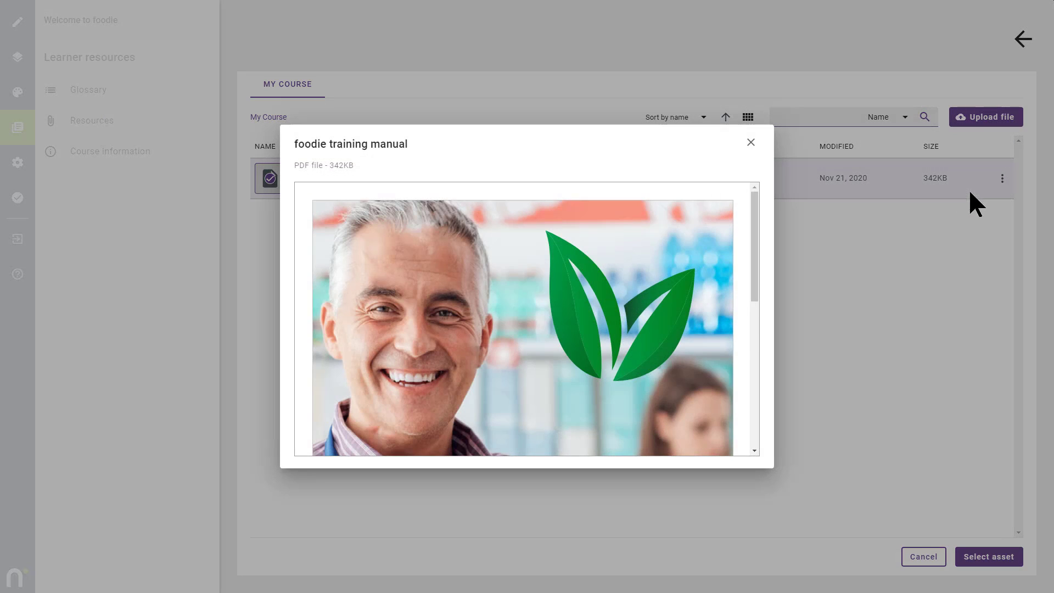
scroll(754, 449, down, 5)
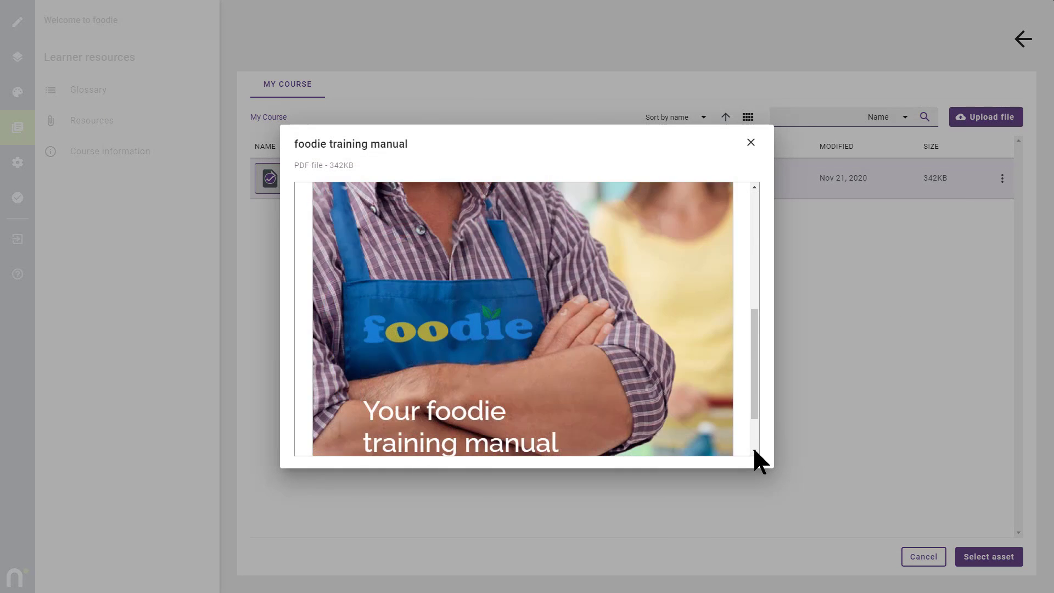
click(750, 144)
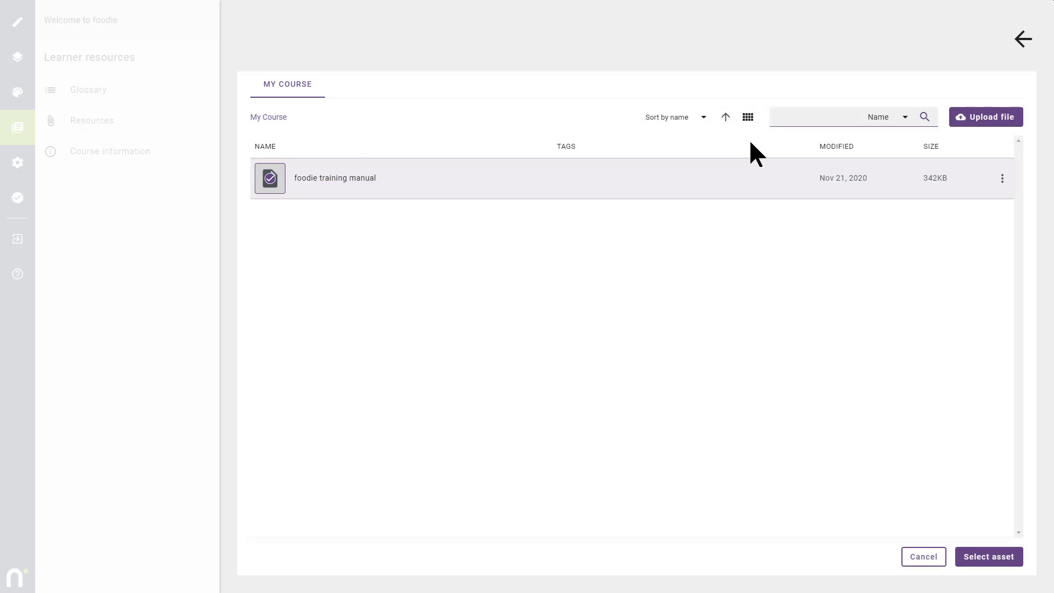
- Attach the uploaded PDF and describe it as "Our training manual contains everything you need to get off to a great start at Foodie"
click(989, 557)
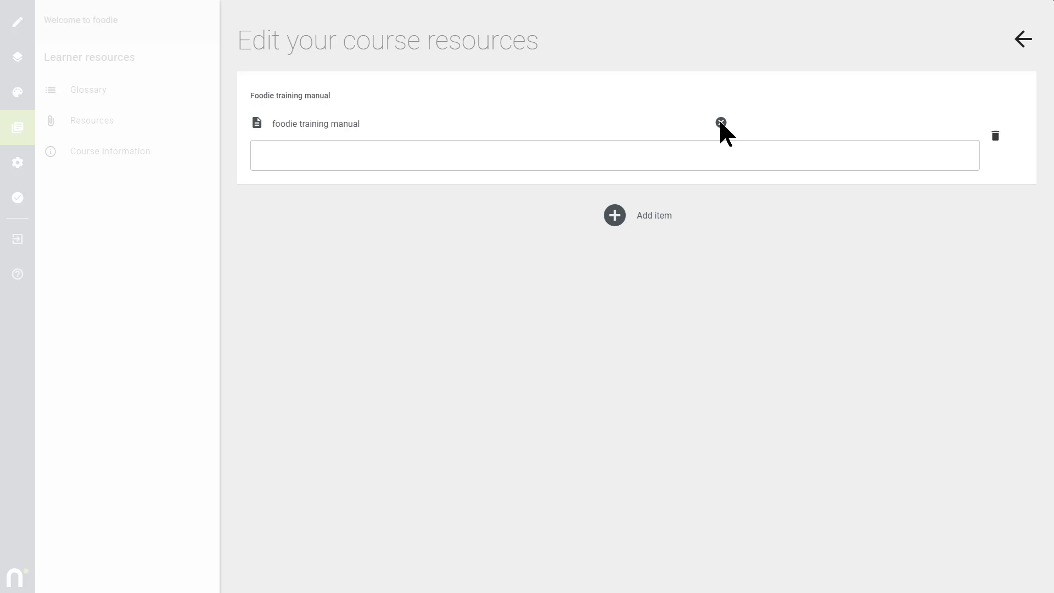
click(404, 158)
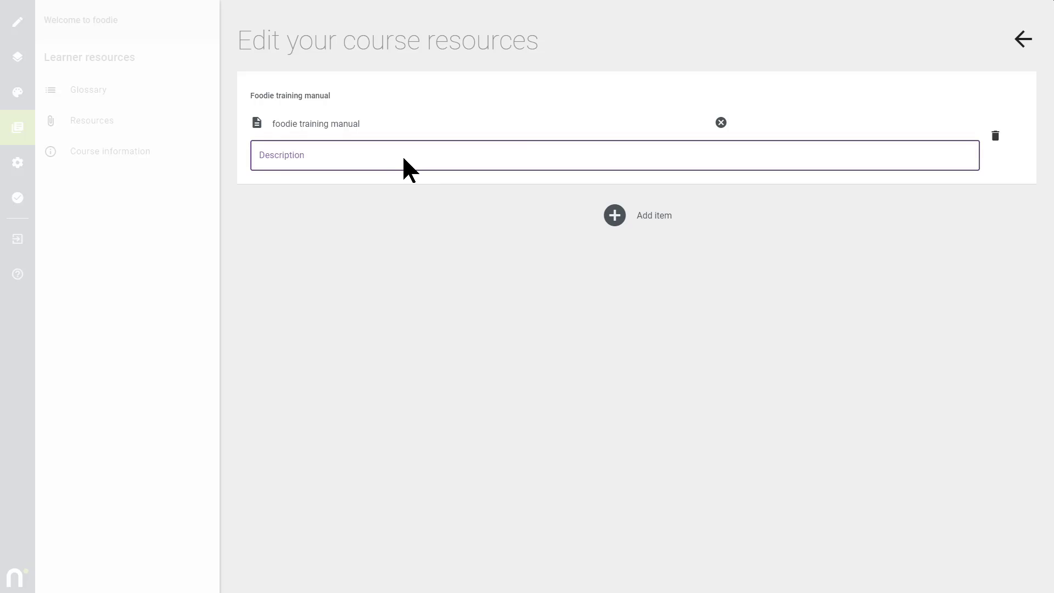
text(Our training manual contains everything you need to get off to a great start at Foodie)
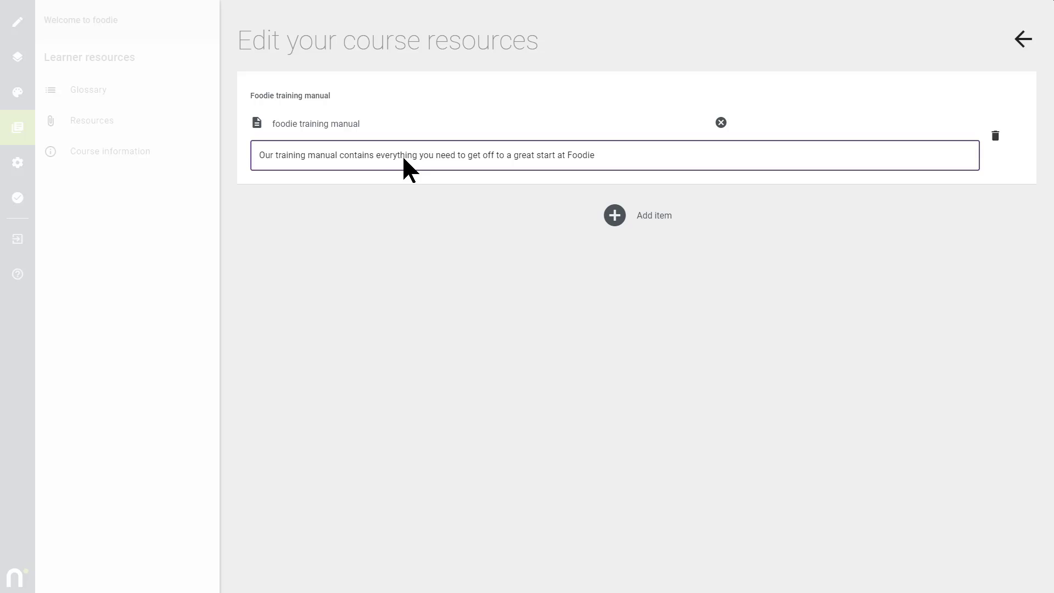
click(615, 215)
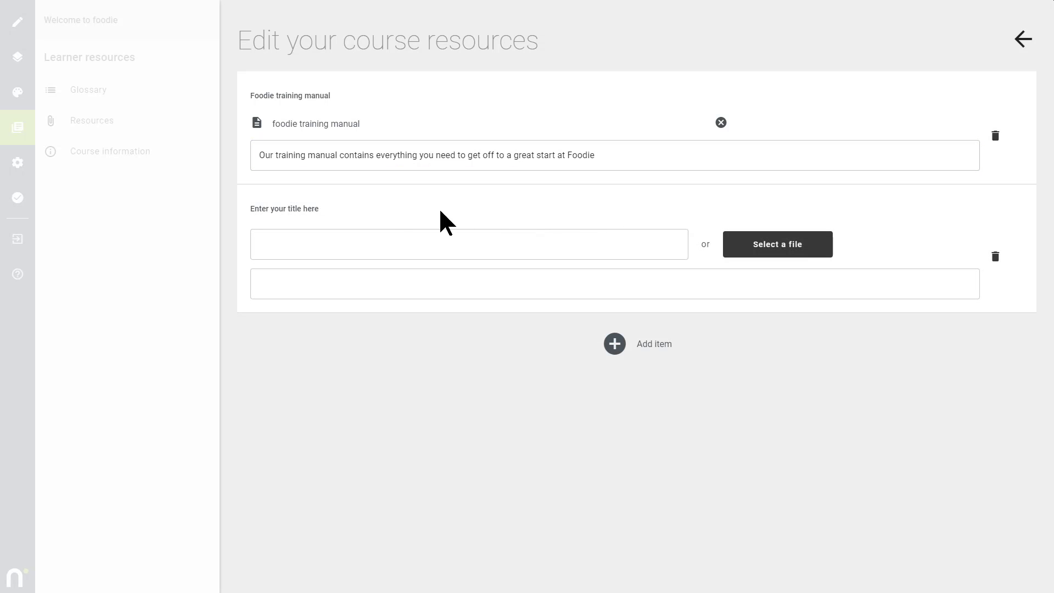
click(336, 209)
text(Nimble Elearning)
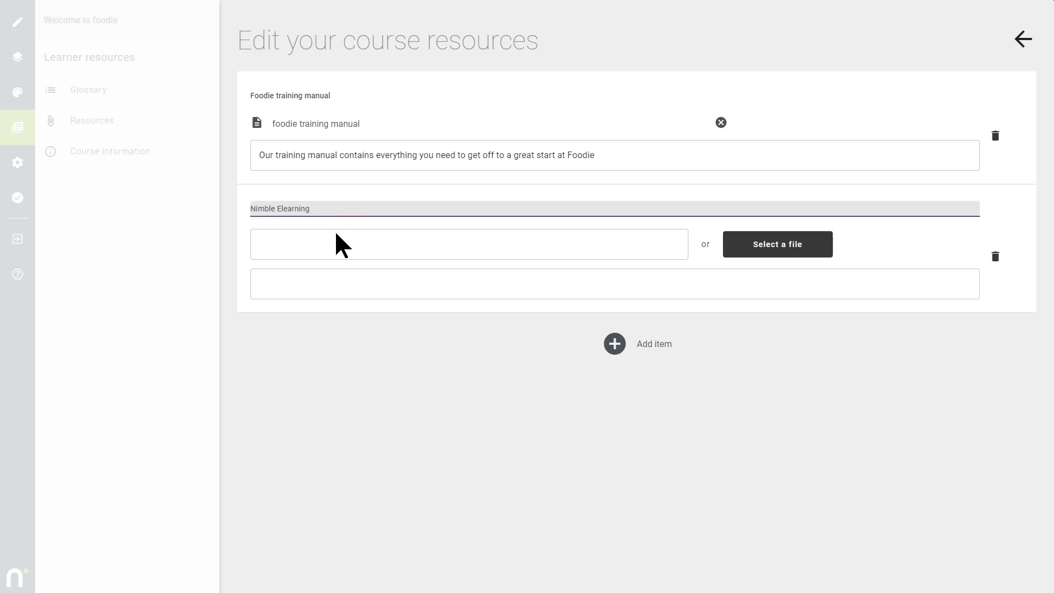
click(336, 245)
text(https://nimble-elearning.com)
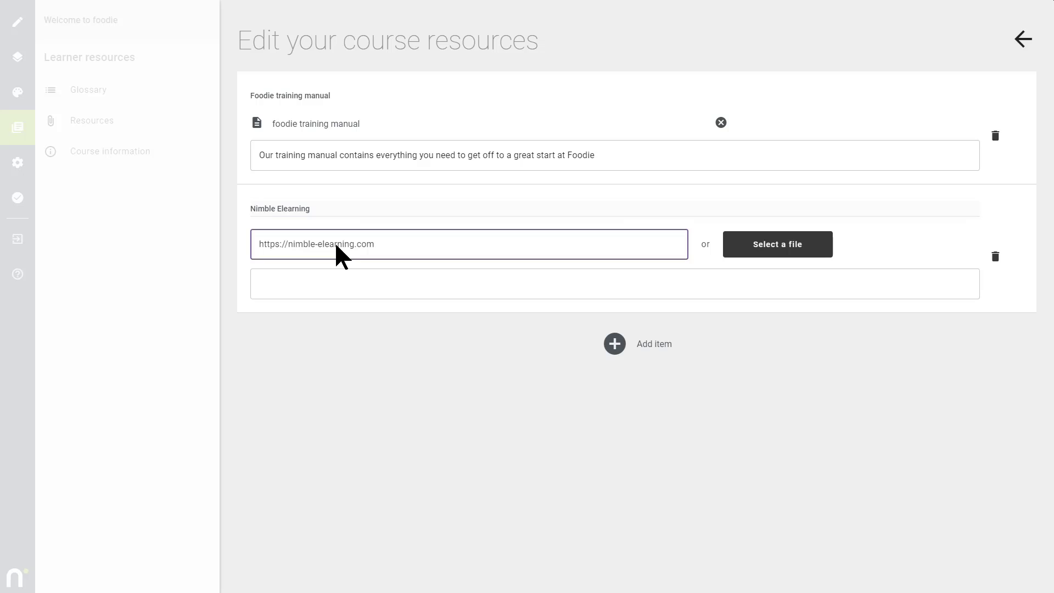
click(336, 285)
text(The Nimble Elearning website)
click(336, 306)
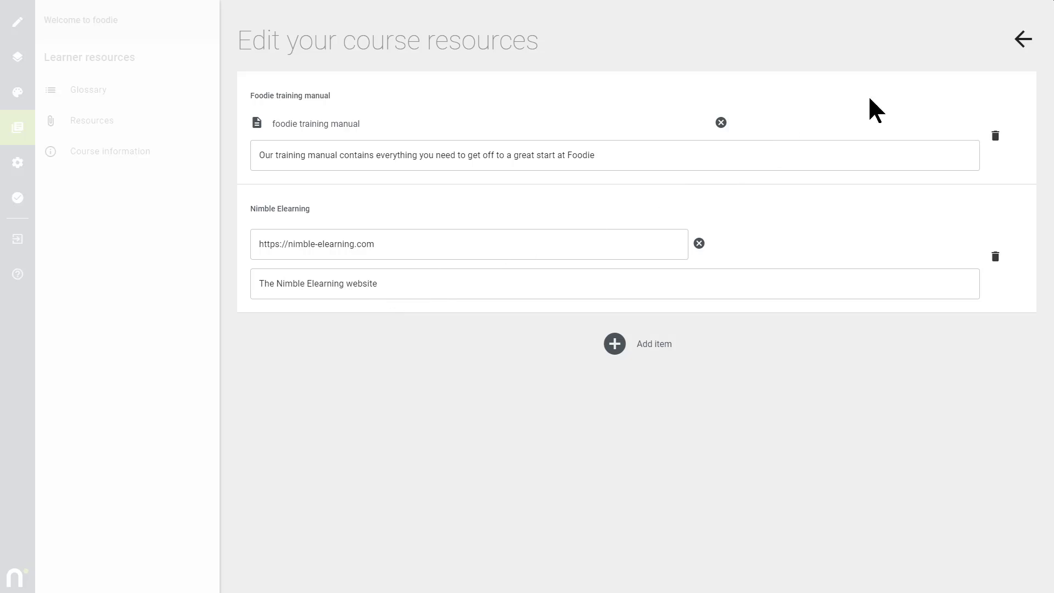
click(1023, 41)
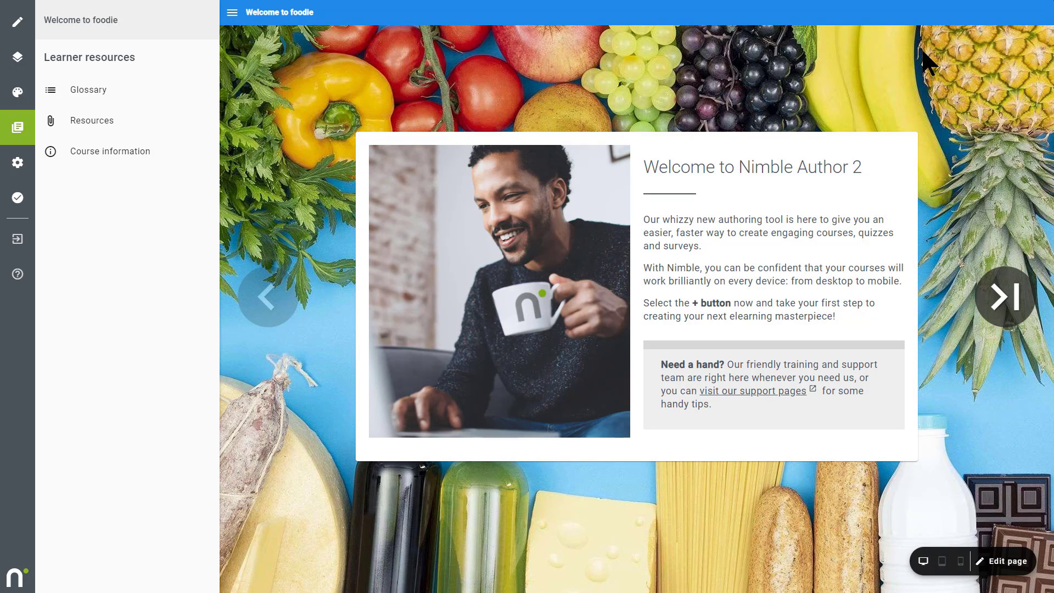
- Fill in the course information with "Copyright © 2020 Foodie Supermarkets", "Version 1.1" and a help line giving the support team's e-mail
click(110, 152)
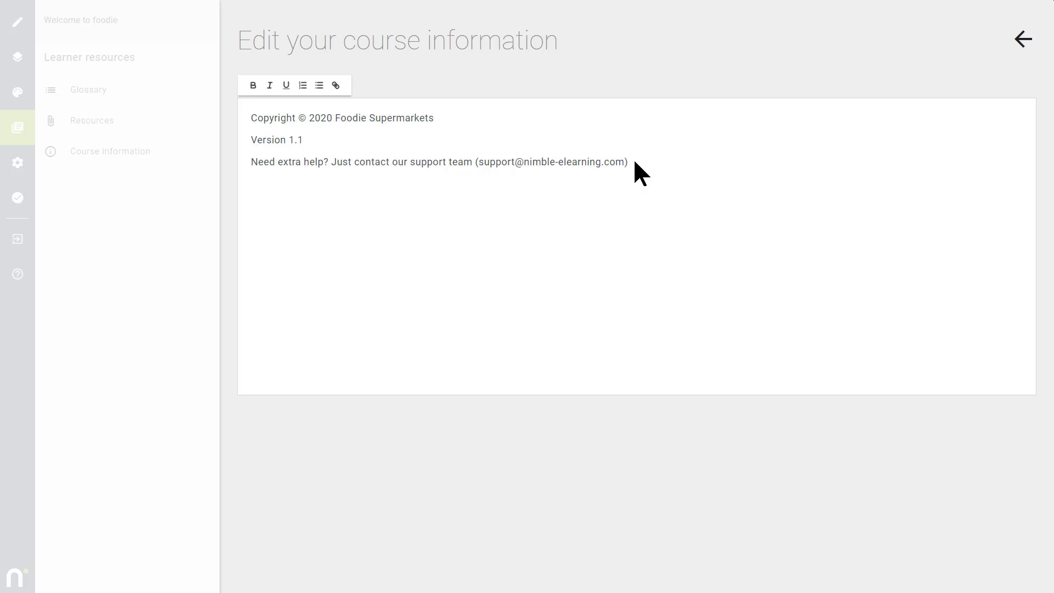
click(1023, 39)
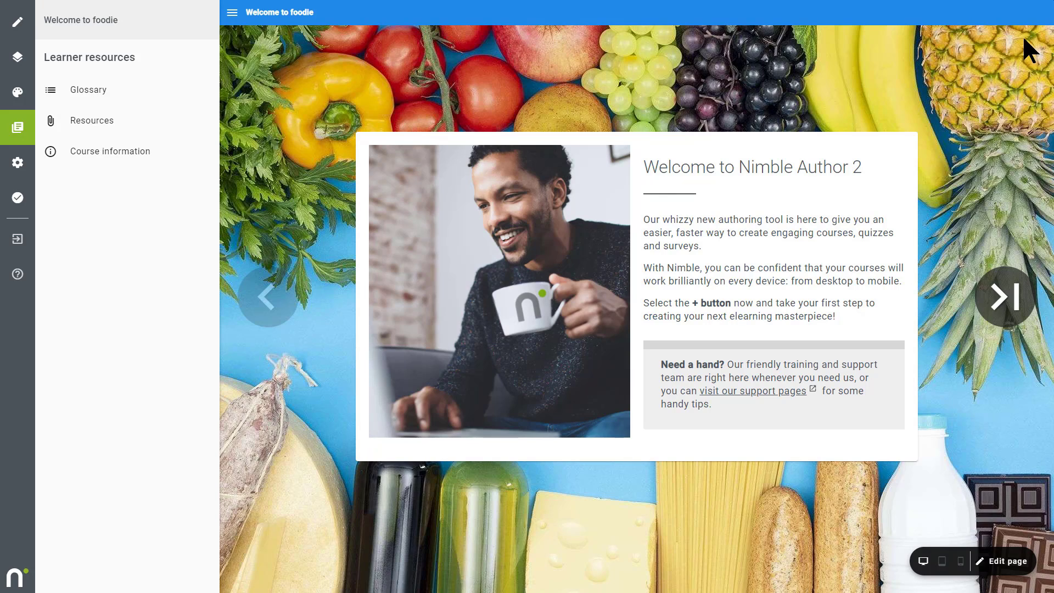
- Check the learner resources in the learner's course menu and view the glossary there
click(232, 12)
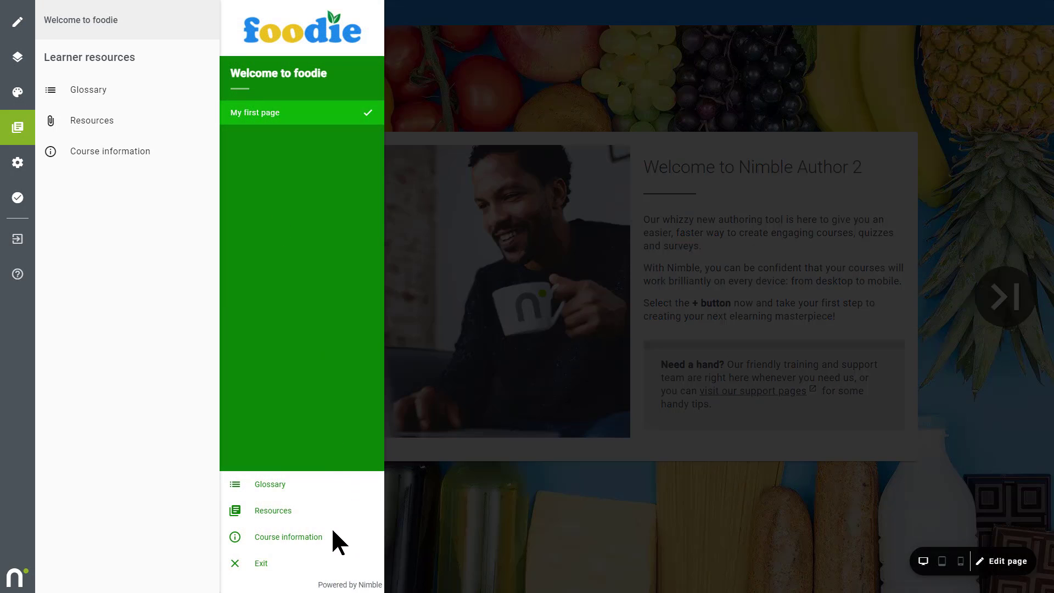
click(268, 483)
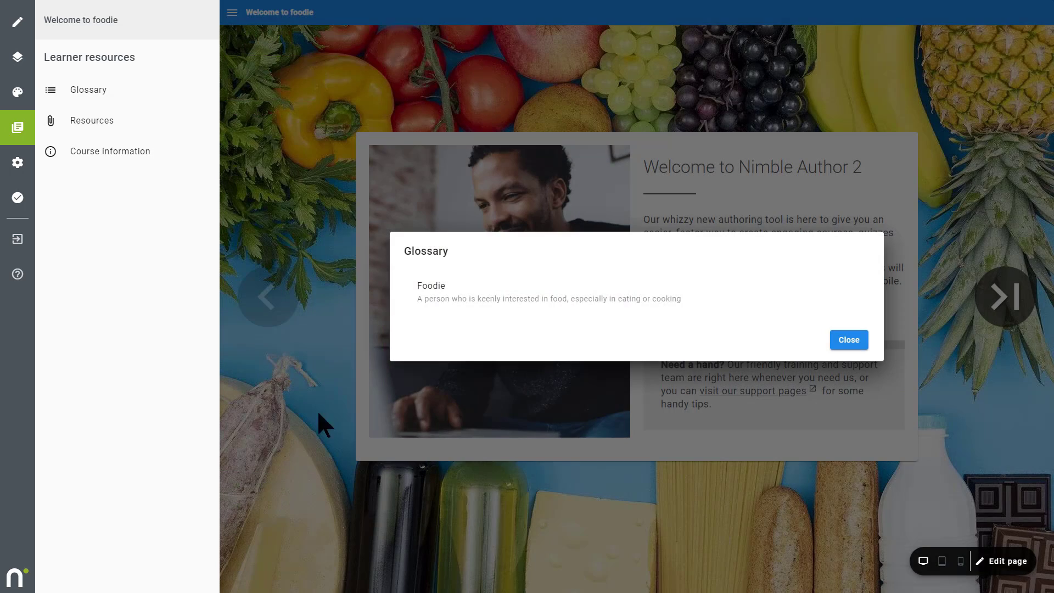
click(849, 341)
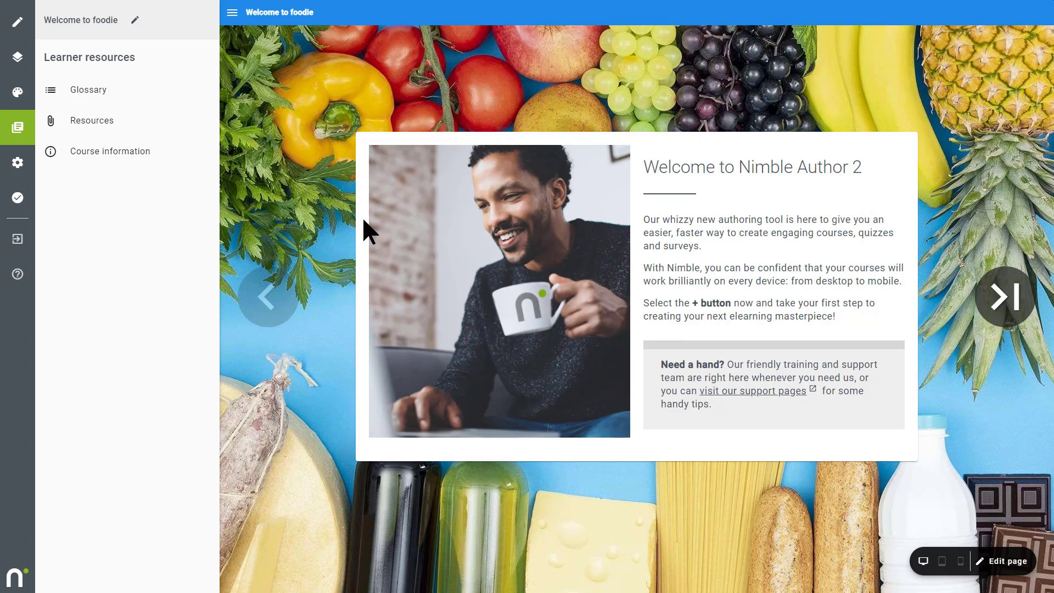
- Delete the default page "My first page" from the course structure
click(17, 57)
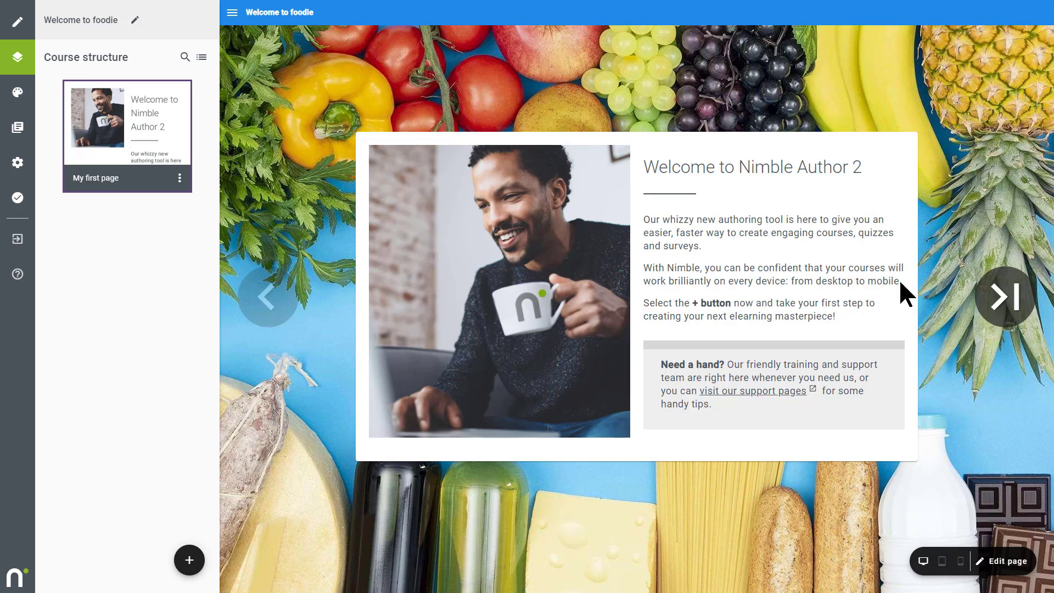
click(180, 178)
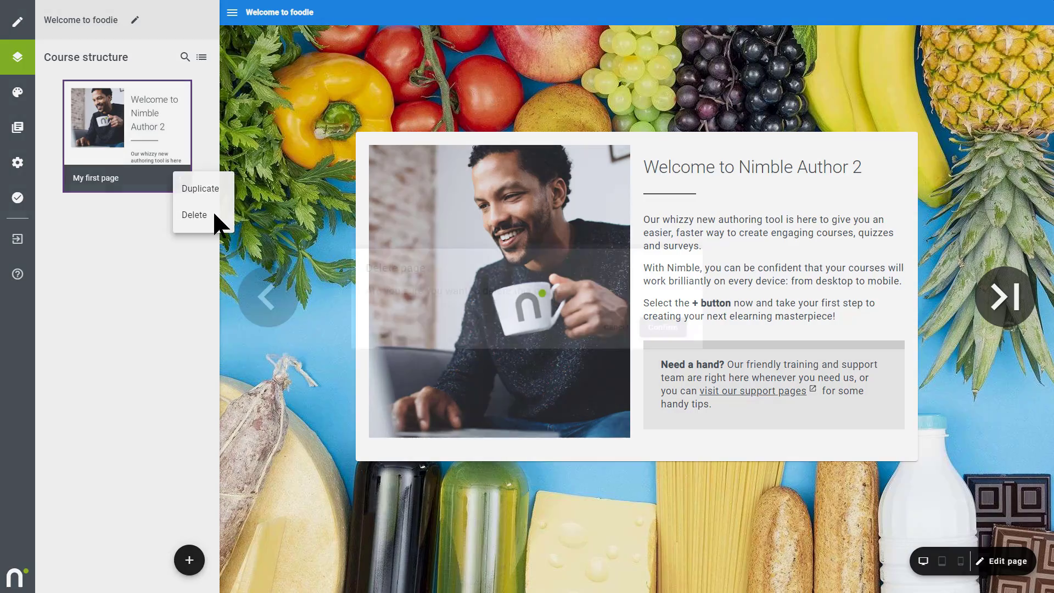
click(213, 216)
click(662, 328)
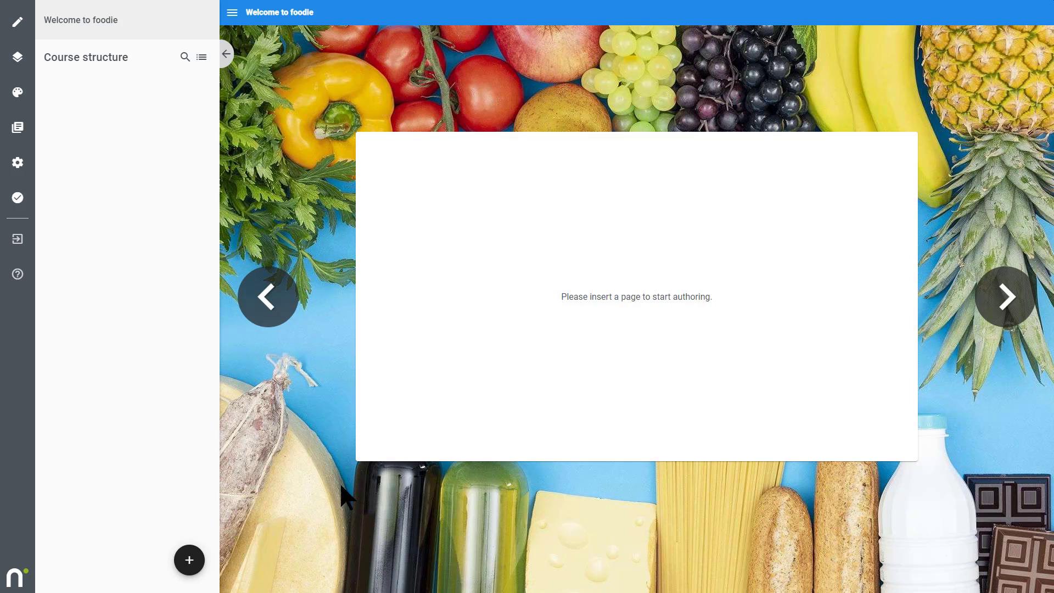
- Add a topic titled "Introduction" to the course structure
mouse_move(189, 555)
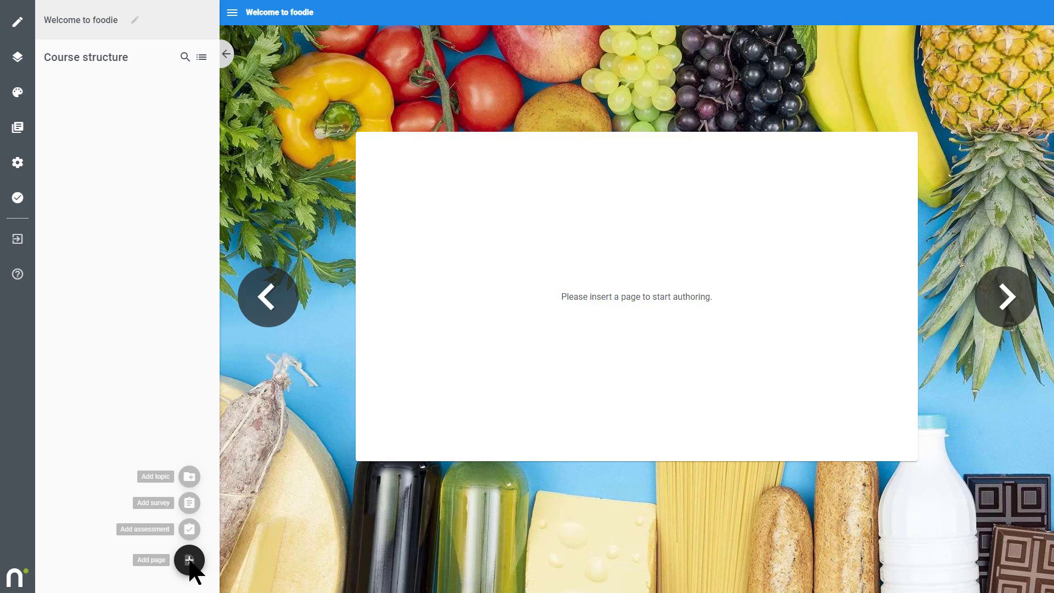
click(189, 477)
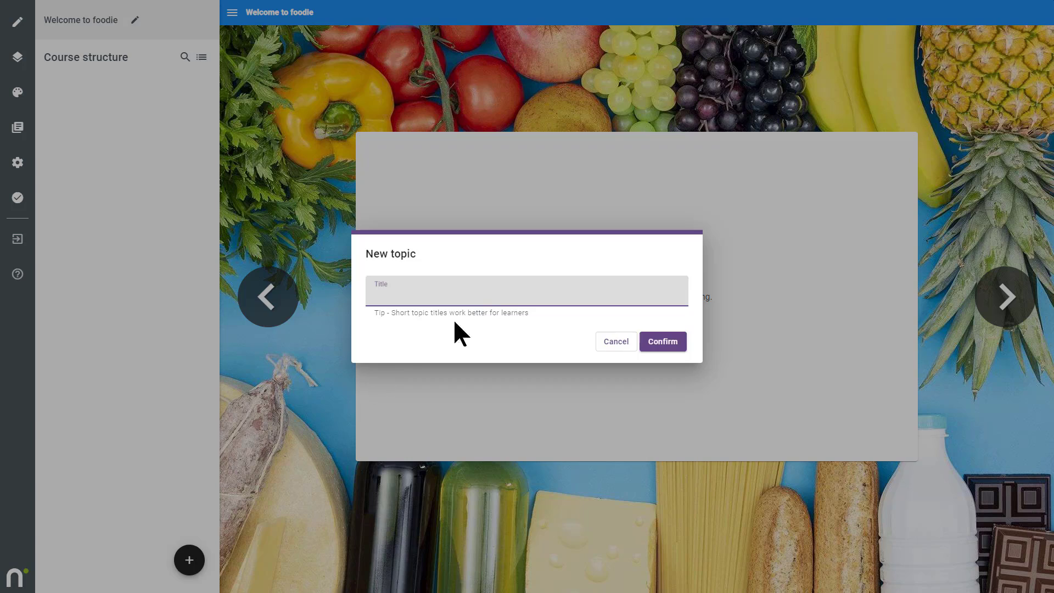
text(Introduction)
click(663, 341)
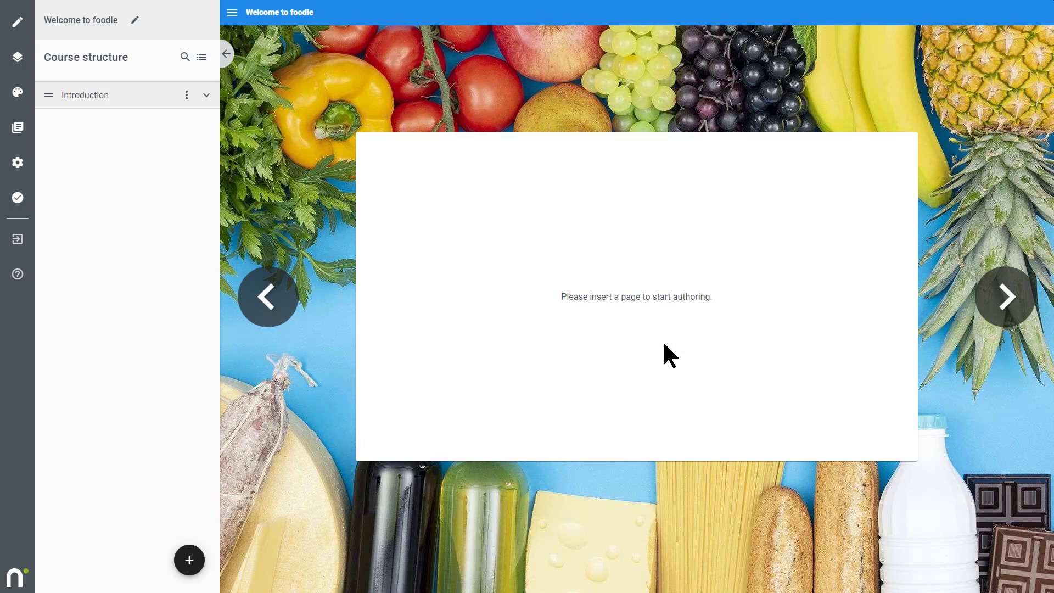
- Add a topic titled "Our history" to the course structure
mouse_move(189, 559)
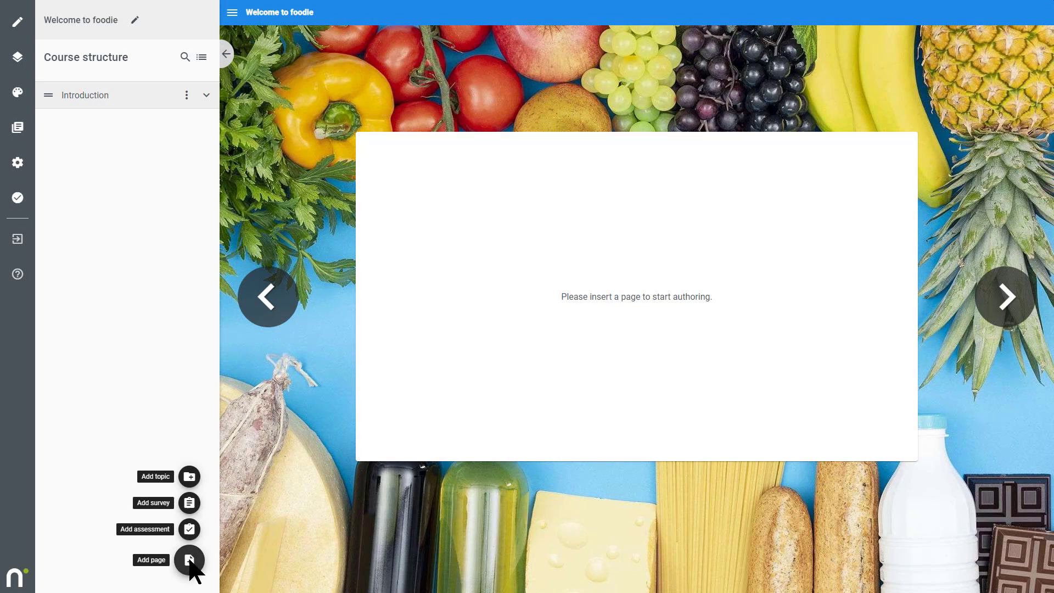
click(189, 475)
text(Our history)
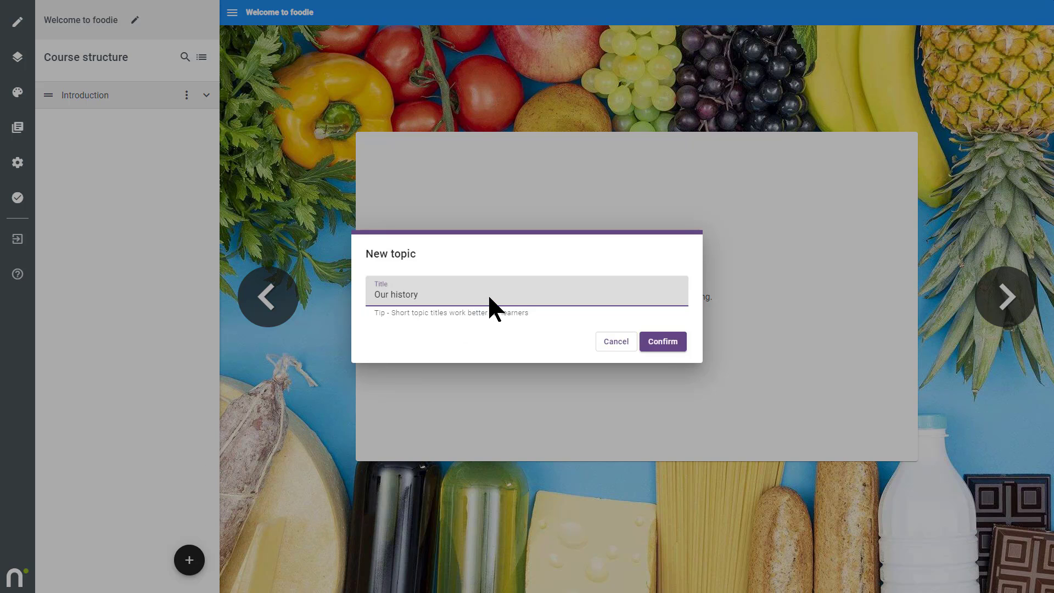
click(663, 341)
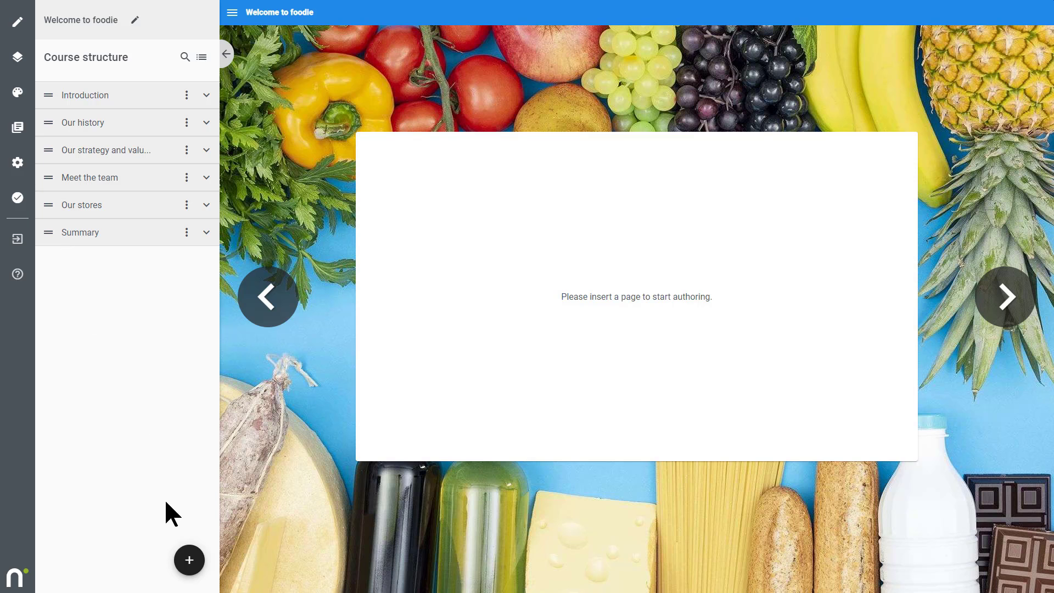
- Add an assessment titled "Check your knowledge" to the course structure and collapse its list of pages
mouse_move(189, 559)
click(189, 529)
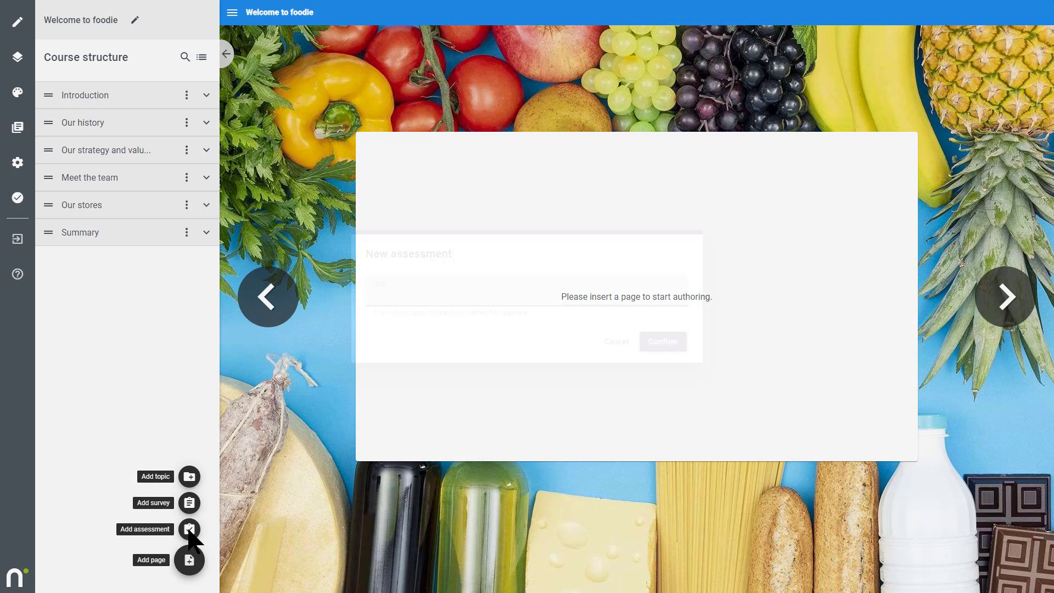
text(Check your knowledge)
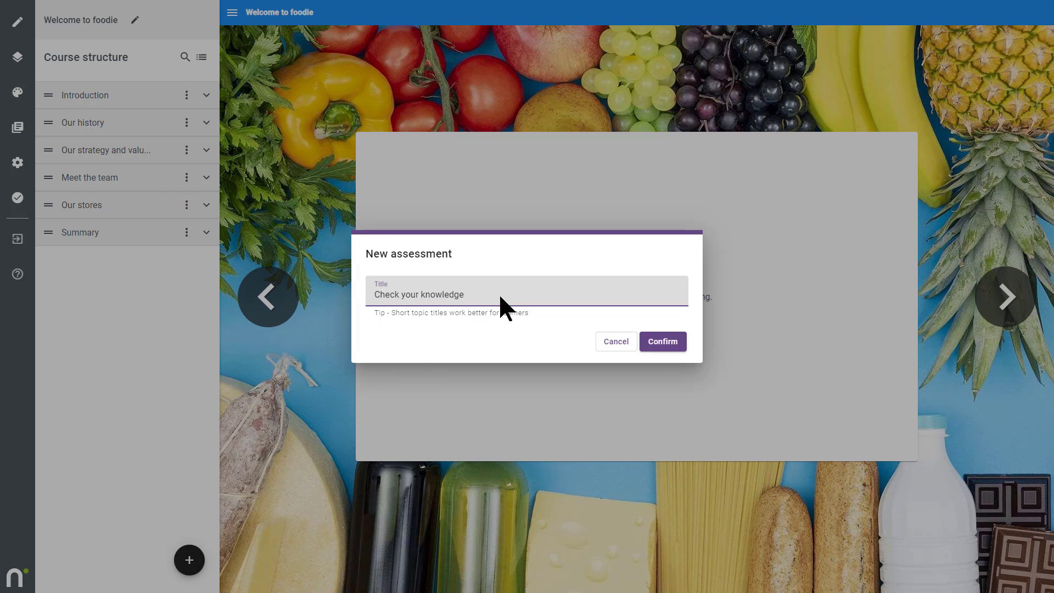
click(663, 342)
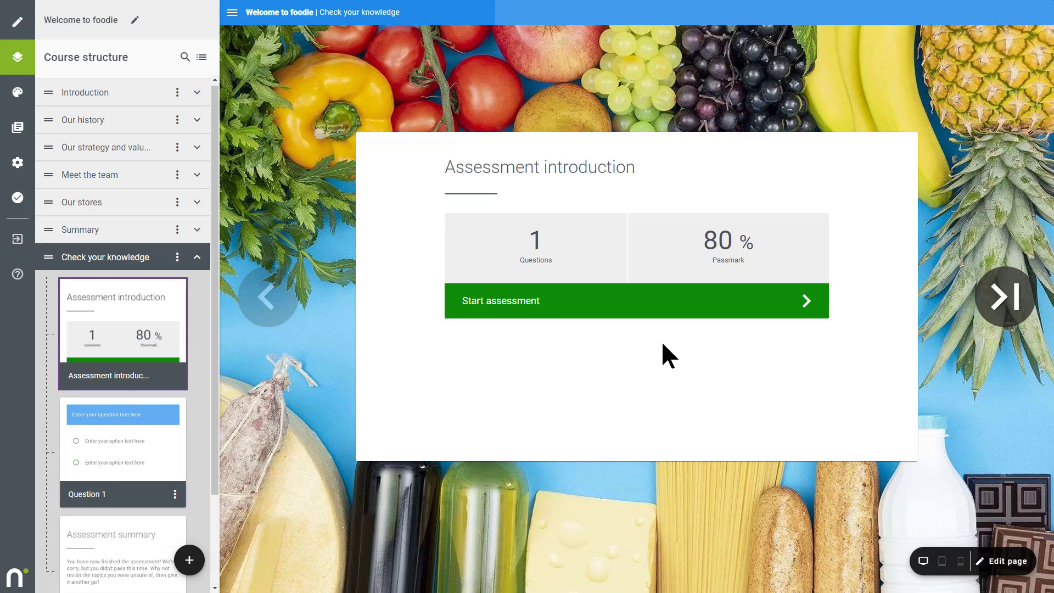
click(197, 258)
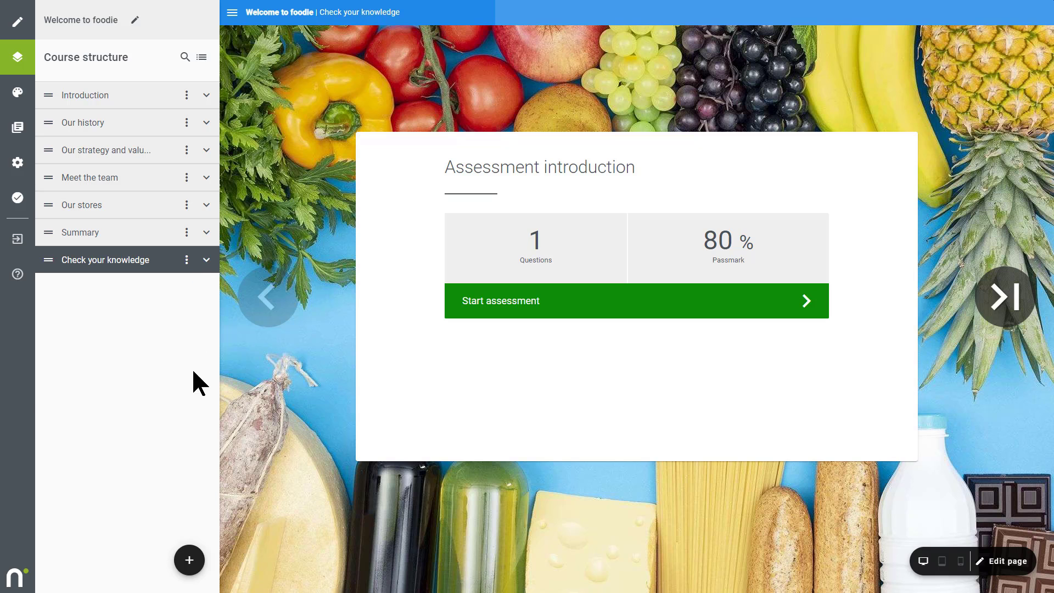
- Add a survey titled "Your feedback" to the course structure
mouse_move(189, 562)
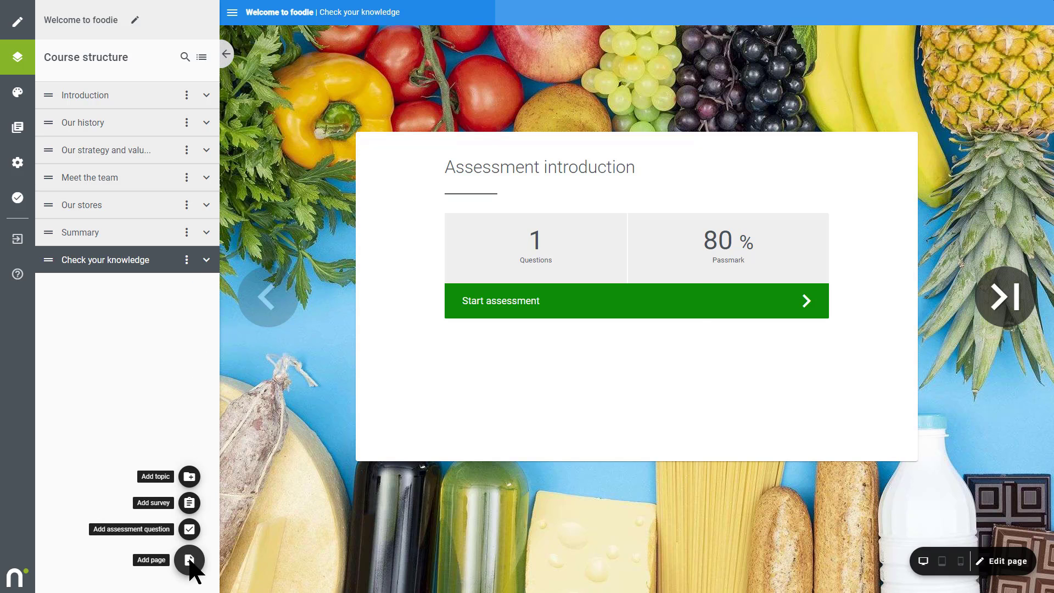
click(190, 503)
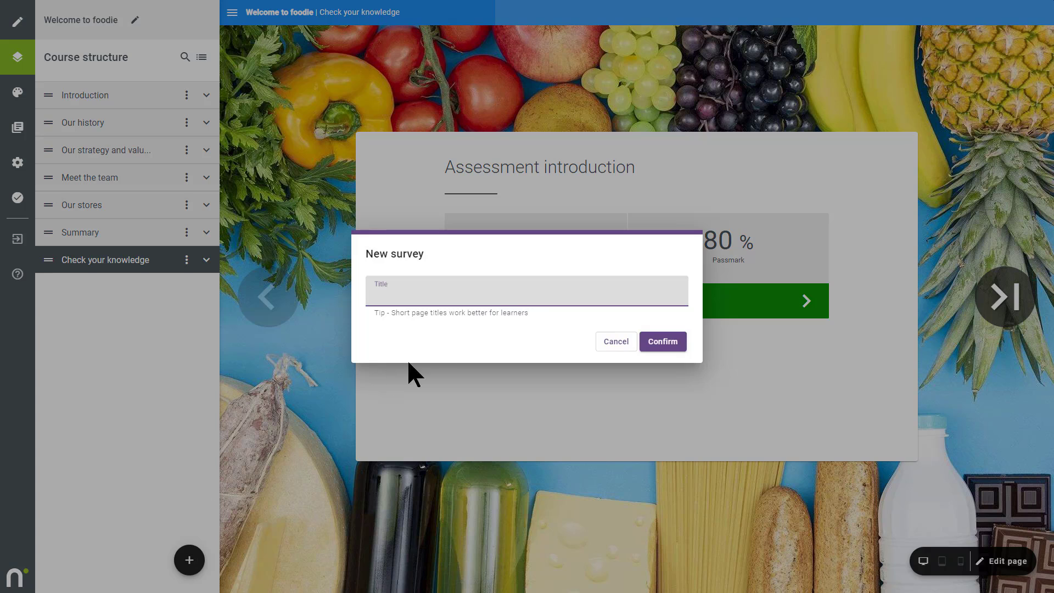
text(Your feedback)
click(663, 343)
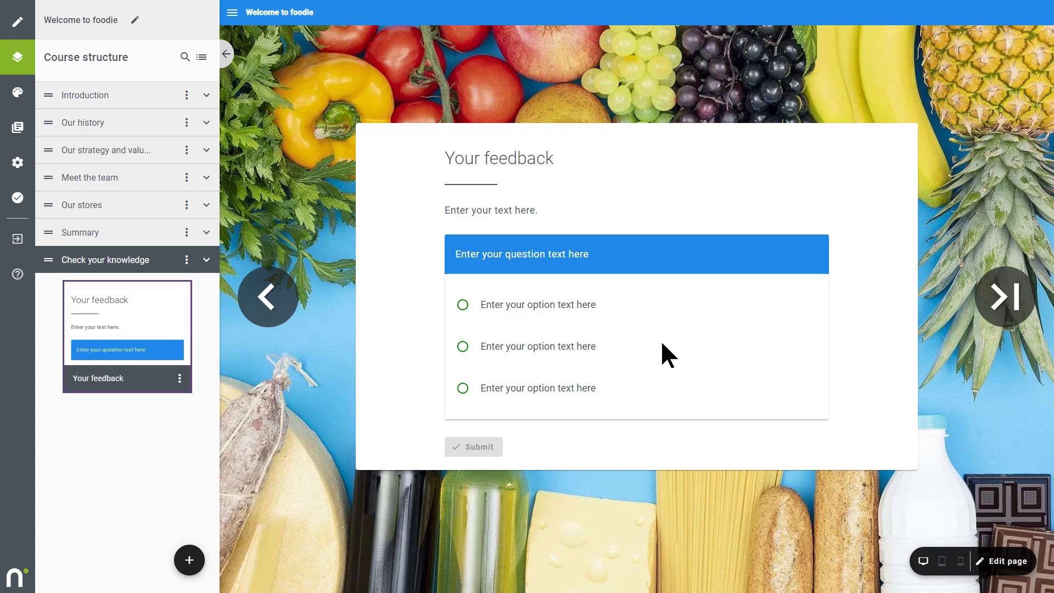
- Add a page titled "Introduction" from the "Two columns with image left" template and move it into the Introduction topic
click(189, 560)
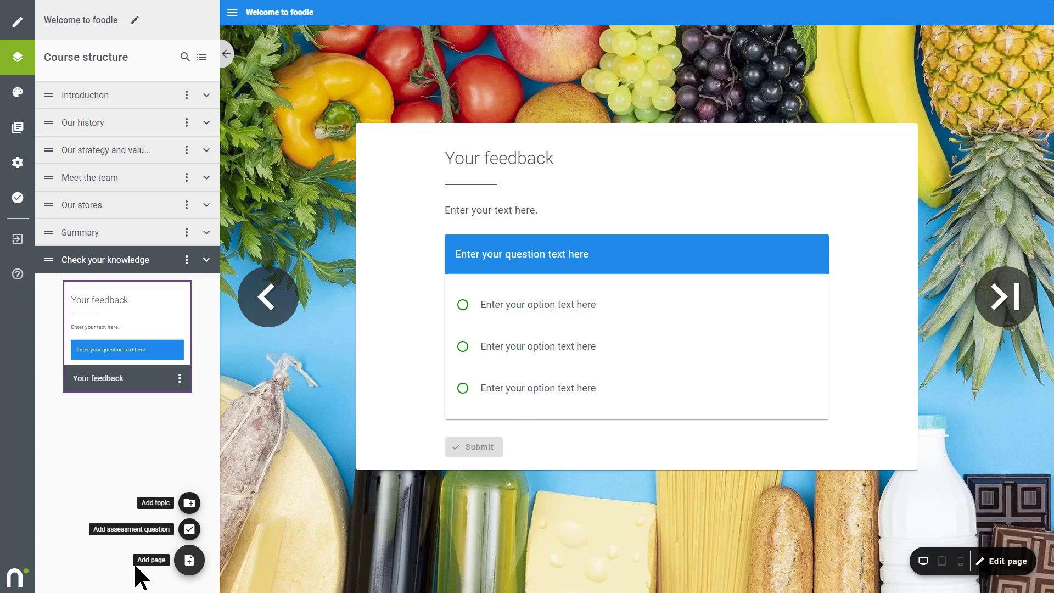
click(189, 560)
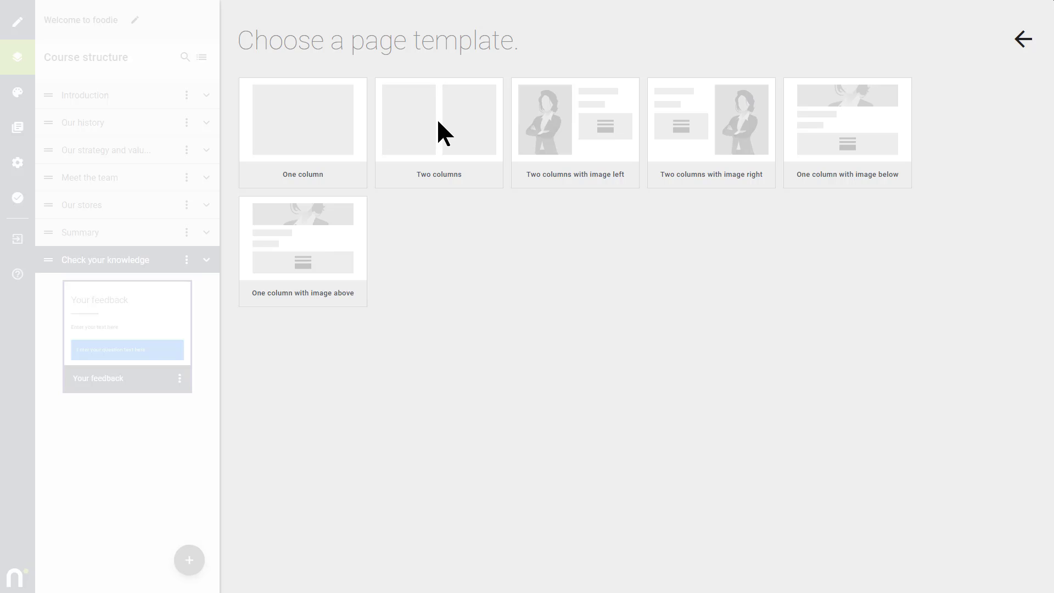
click(583, 122)
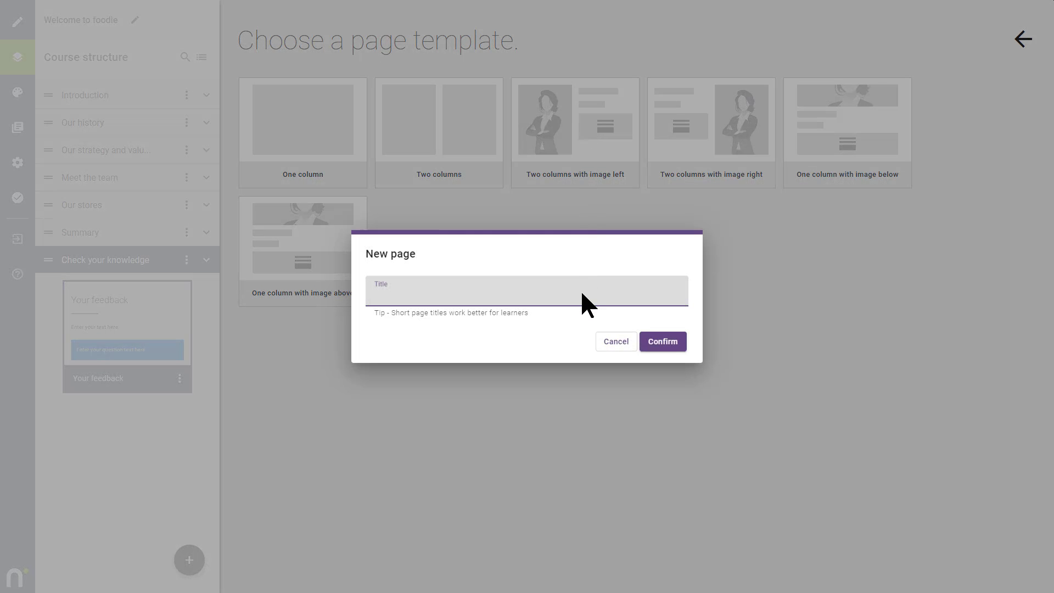
text(Introduction)
click(660, 343)
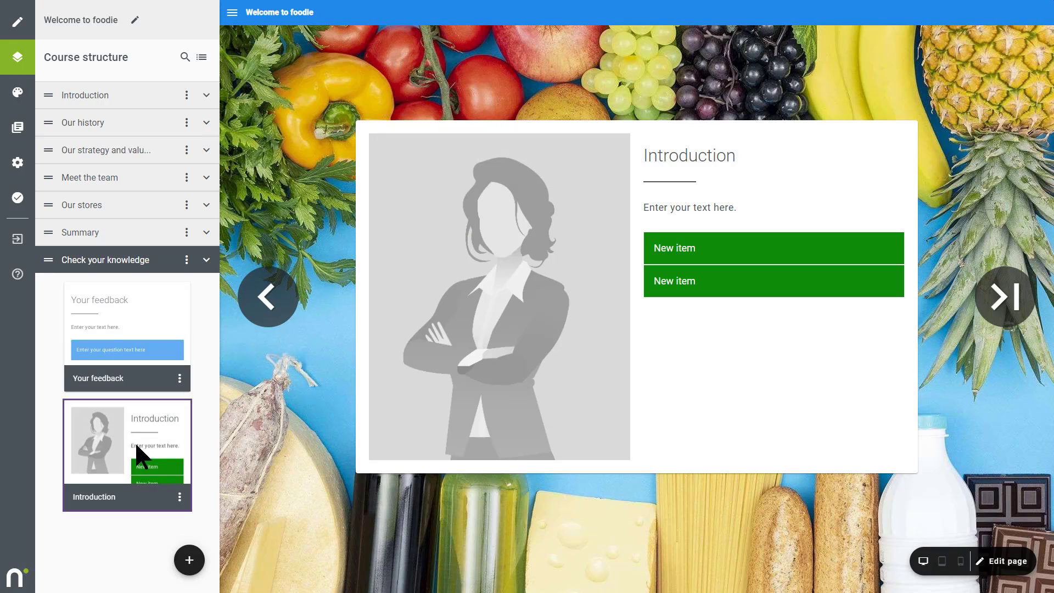
drag(137, 452, 125, 99)
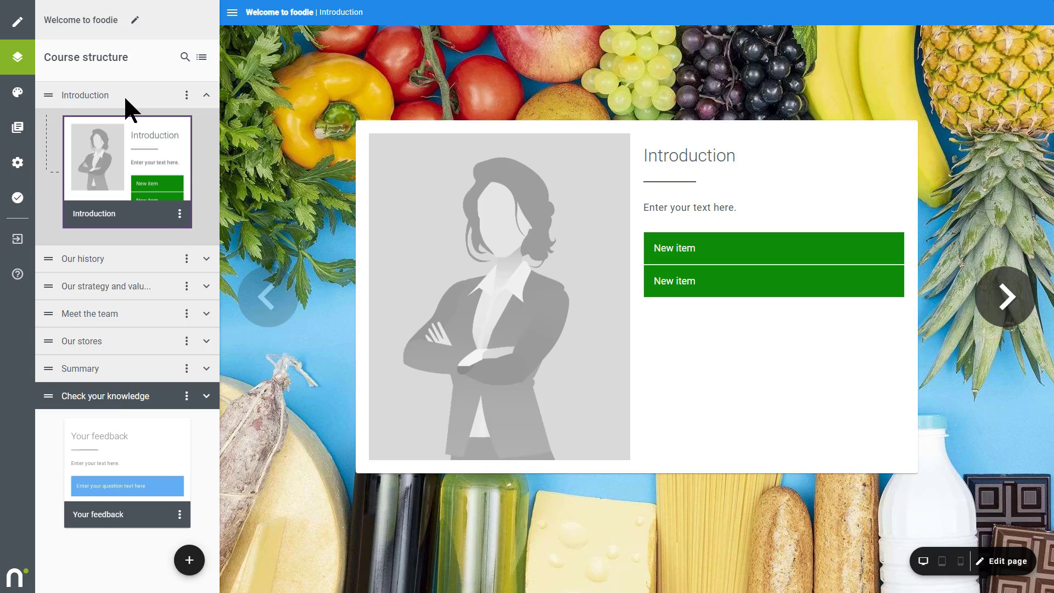
- Add a page titled "Learning objectives" directly within the Introduction topic, using the "Two columns with image left" template
click(186, 96)
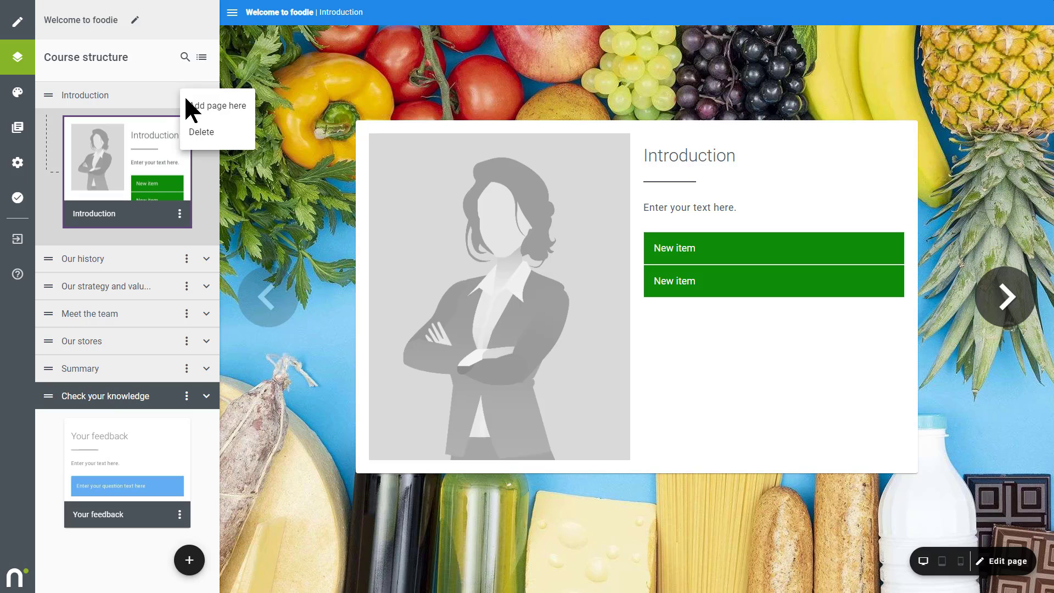
click(219, 106)
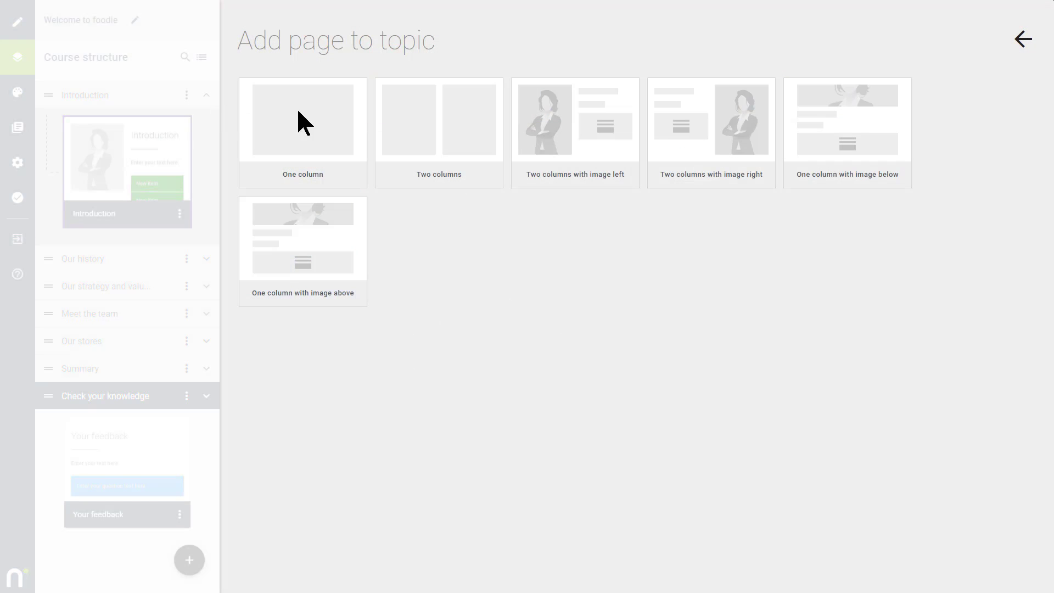
click(573, 124)
click(573, 292)
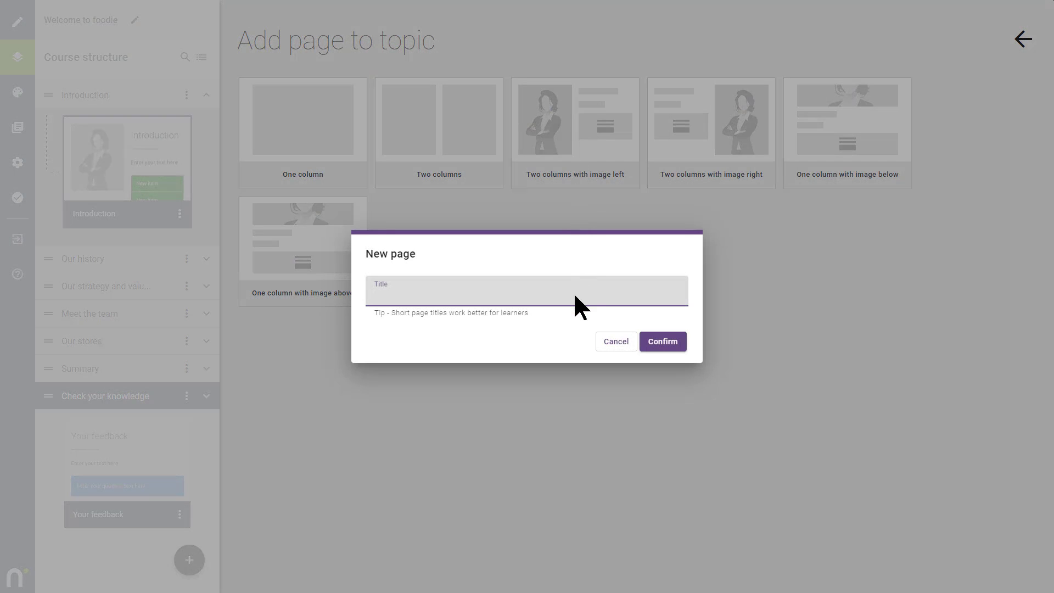
text(Learning objectives)
click(659, 345)
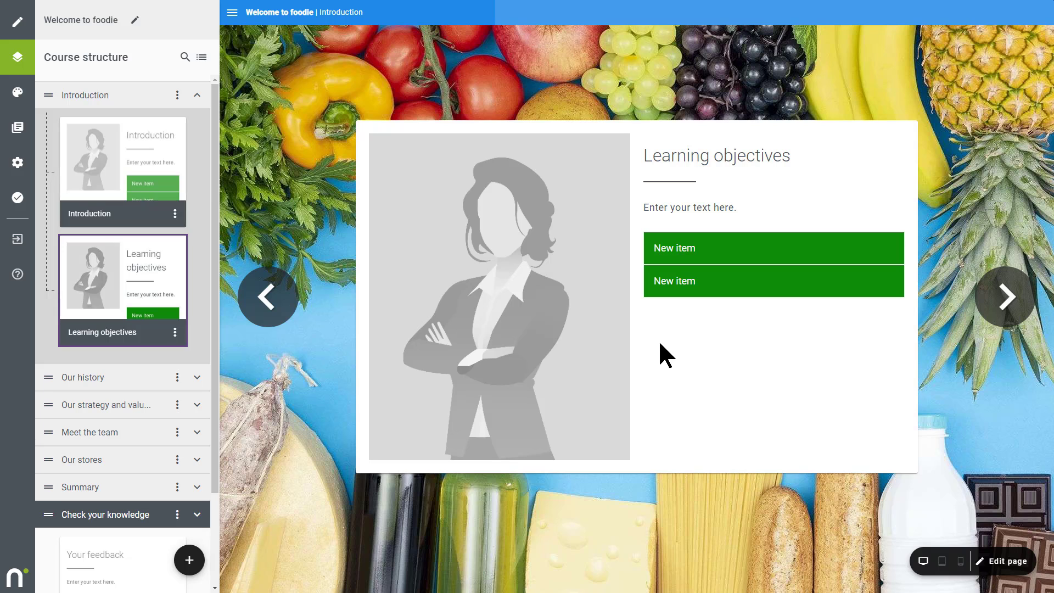
- Duplicate the "Learning objectives" page under the title "Summary"
click(176, 332)
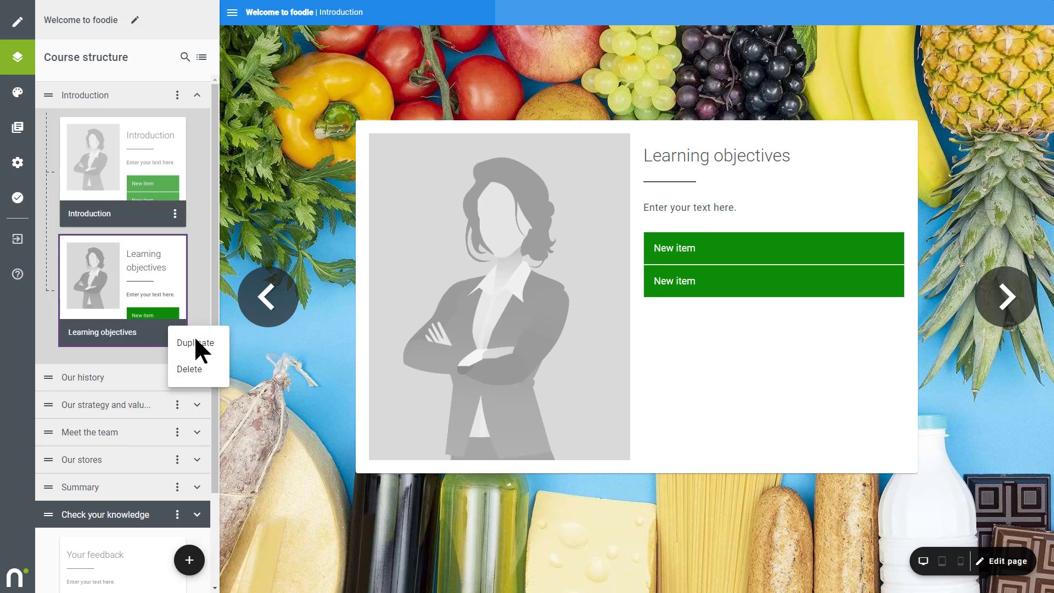
click(197, 344)
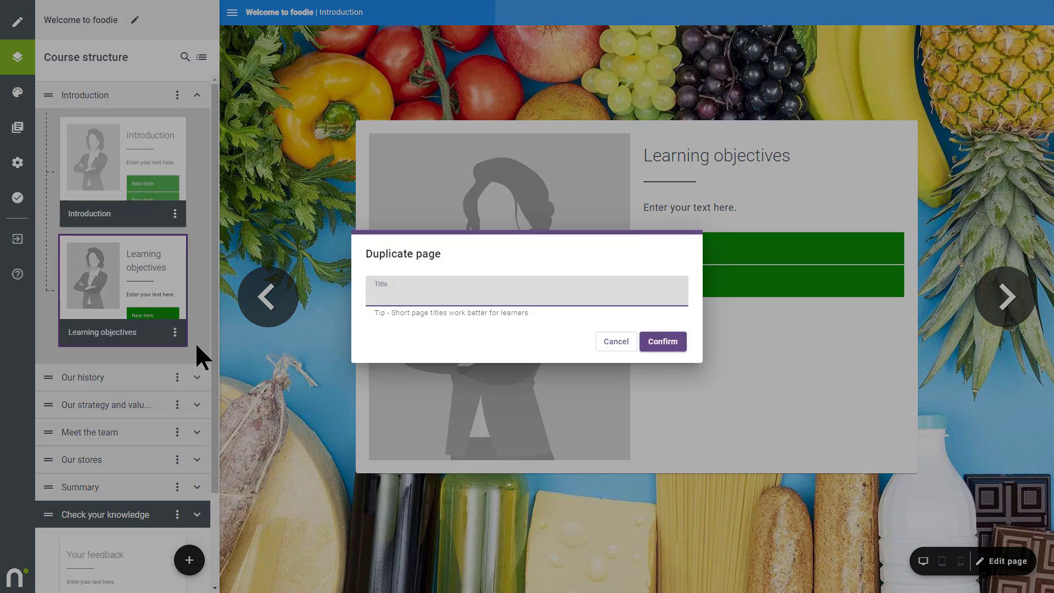
text(Summary)
click(663, 344)
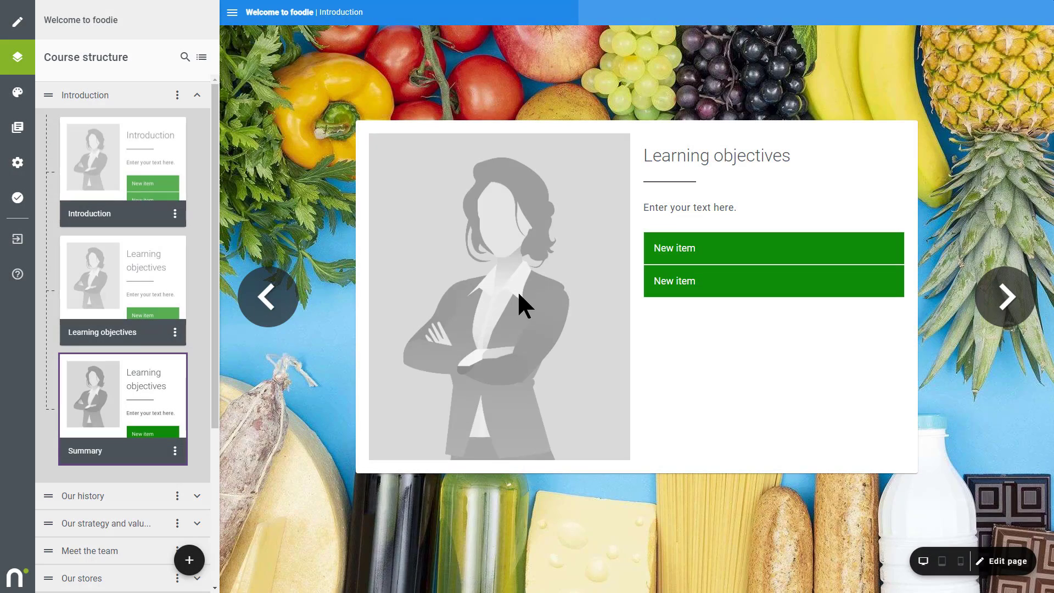
- Open the Introduction page for editing and insert a bold "Topic 1:" in front of its title
click(120, 160)
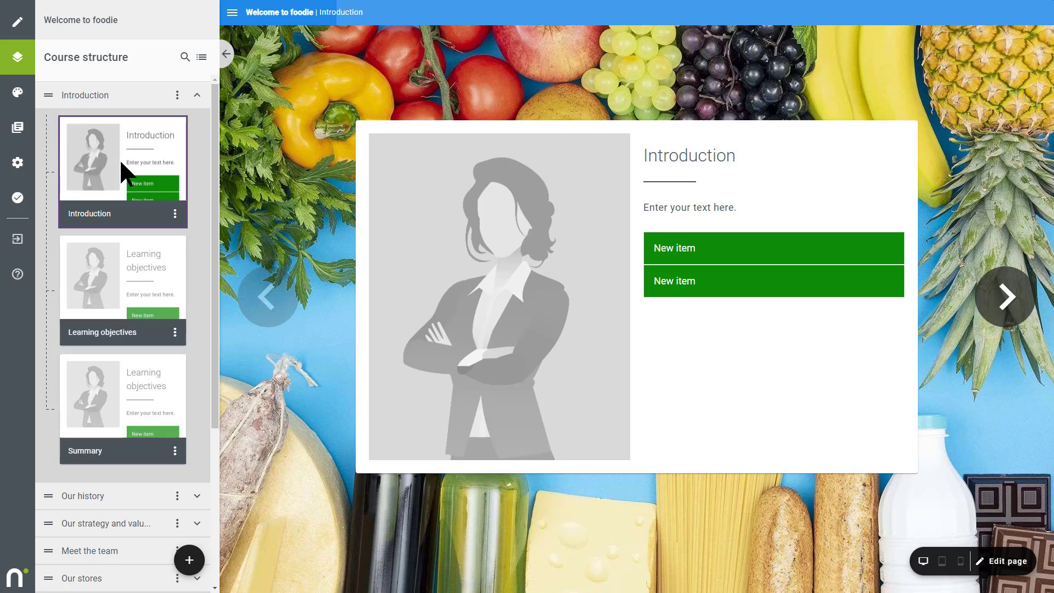
click(1007, 569)
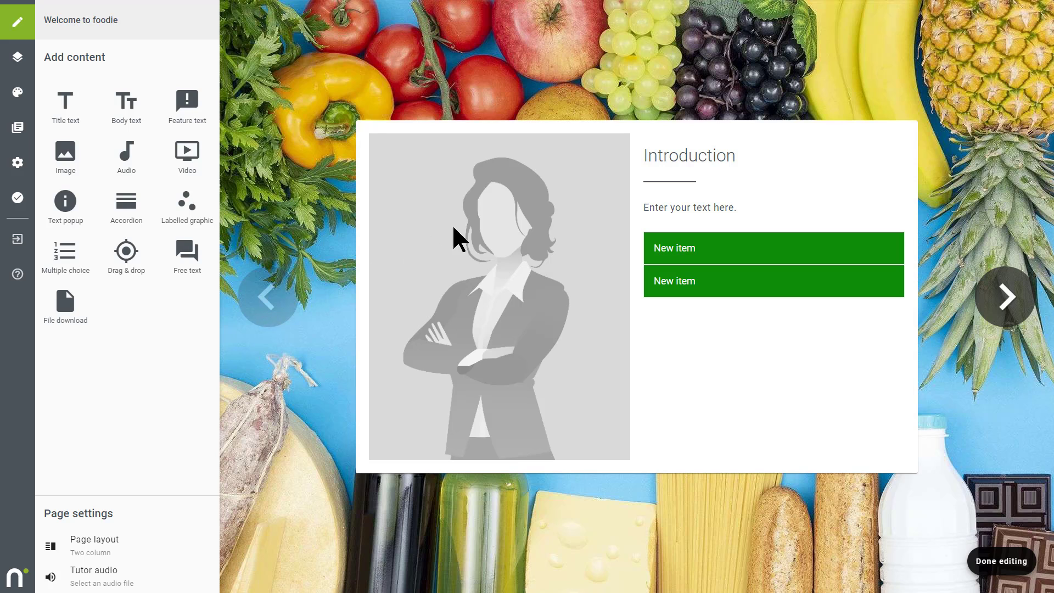
click(644, 159)
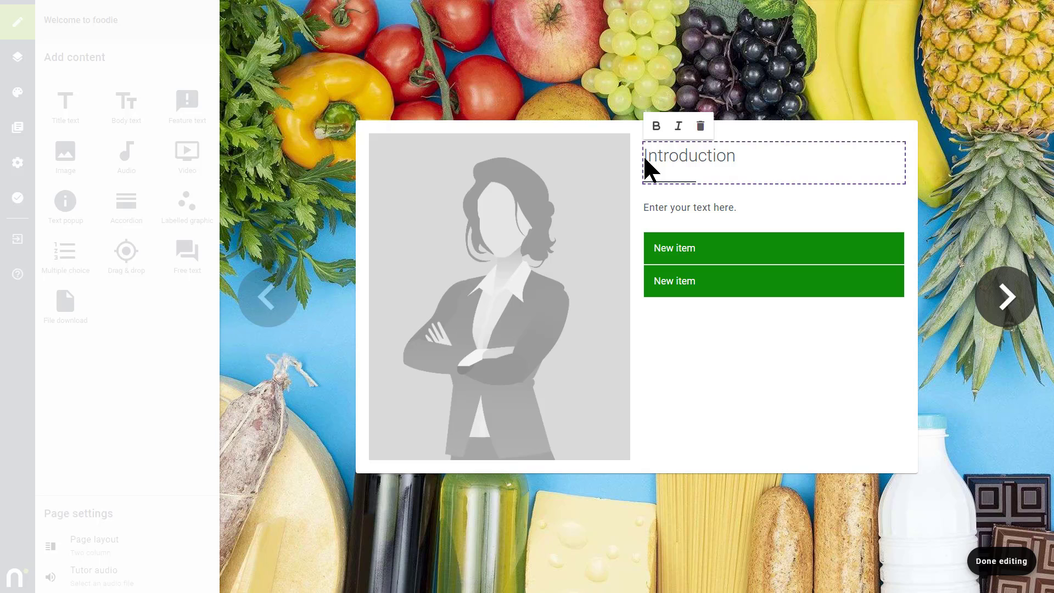
click(657, 126)
text(Topic 1:)
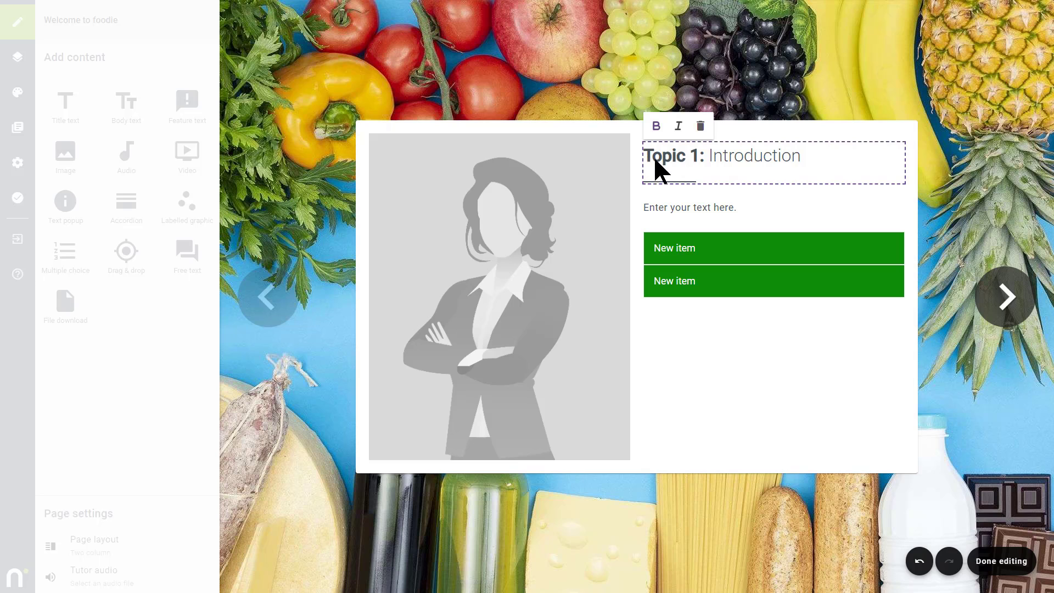
- Replace the body text with a welcome starting "Welcome to the team! We're delighted you're joining us", ending on bold "our company, our brand" and "our culture"
click(745, 209)
text(Welcome to the team! We're delighted you're joining us. This induction course will give you some insights into our company, our brand and our culture.)
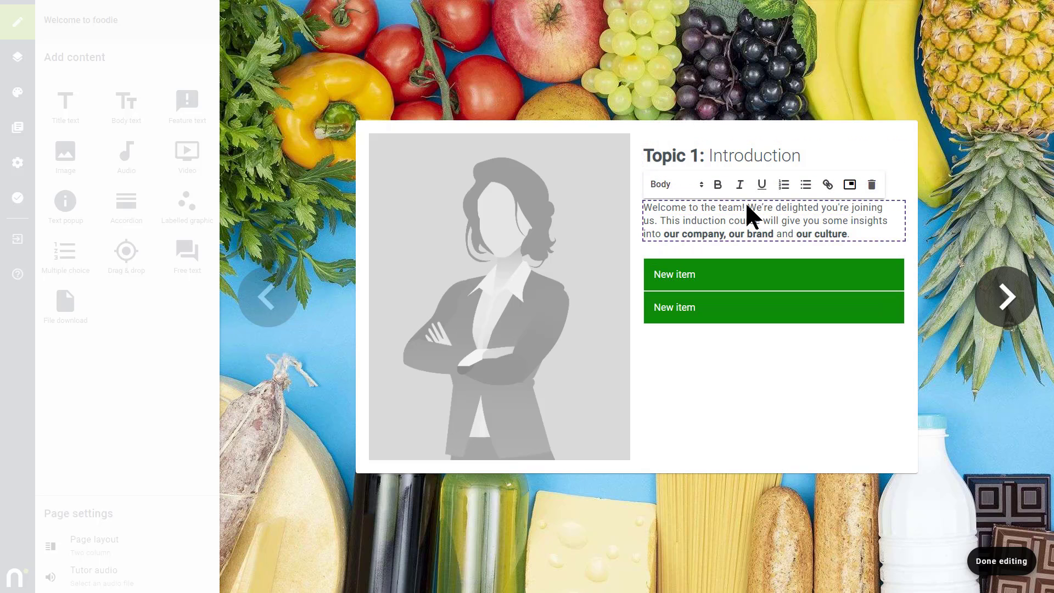
click(685, 185)
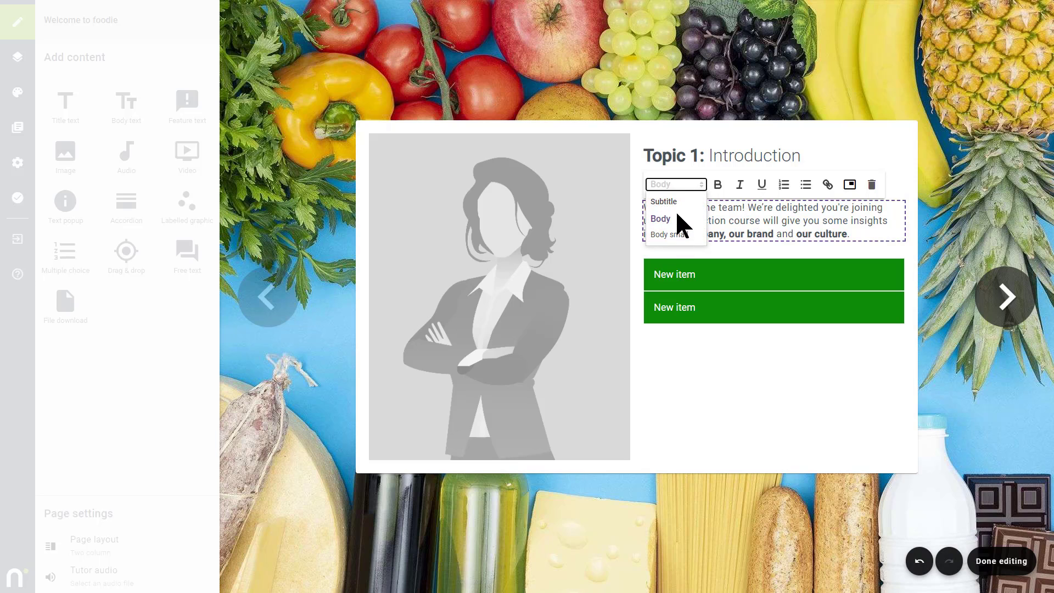
click(677, 186)
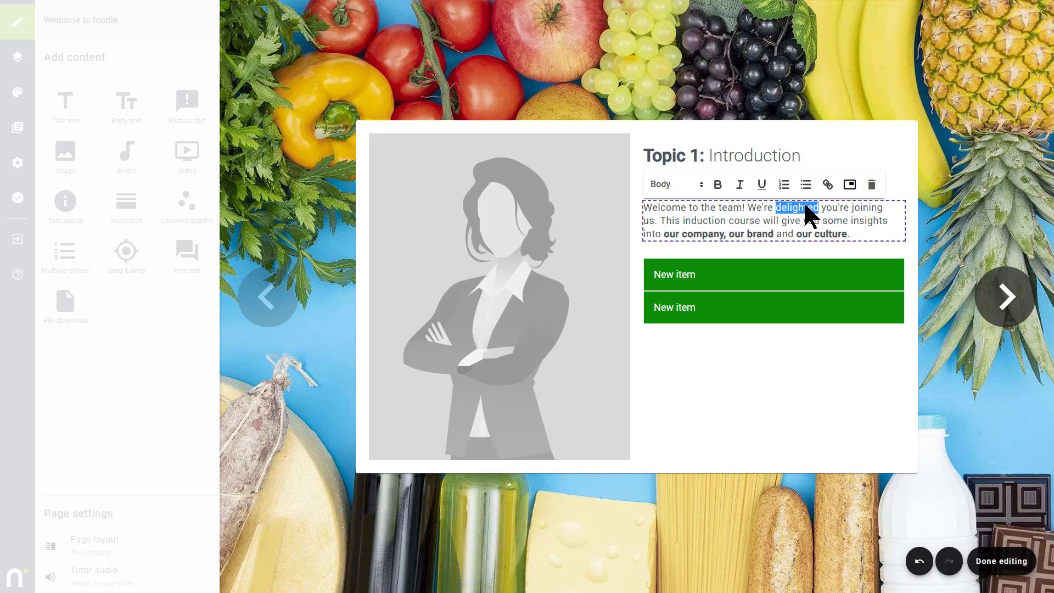
- Attach a popup reading "Really pleased!" to the word "delighted" in the body text and try it out on the finished page
click(850, 185)
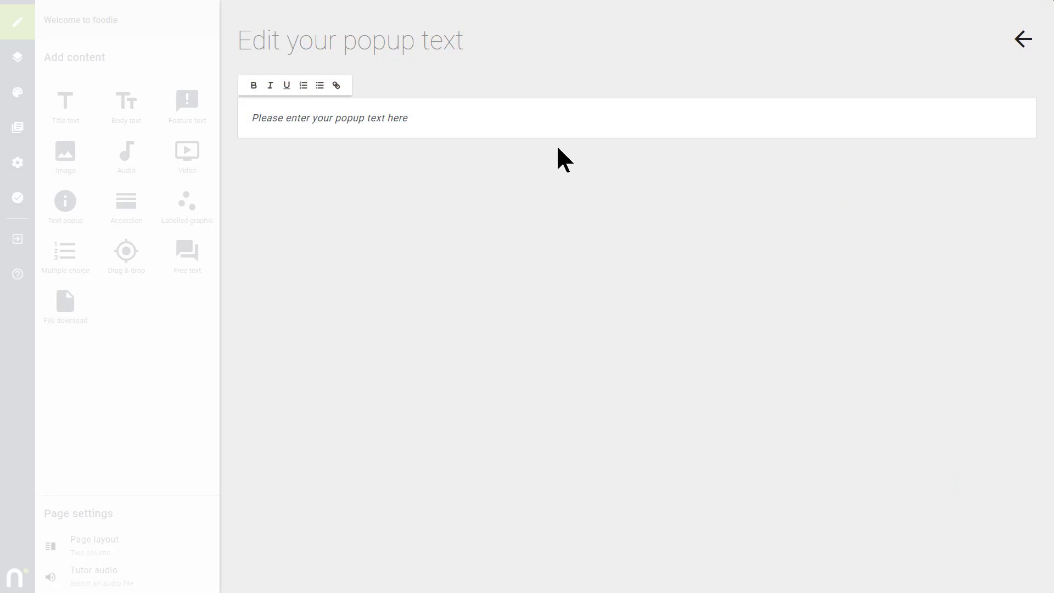
text(Really pleased!)
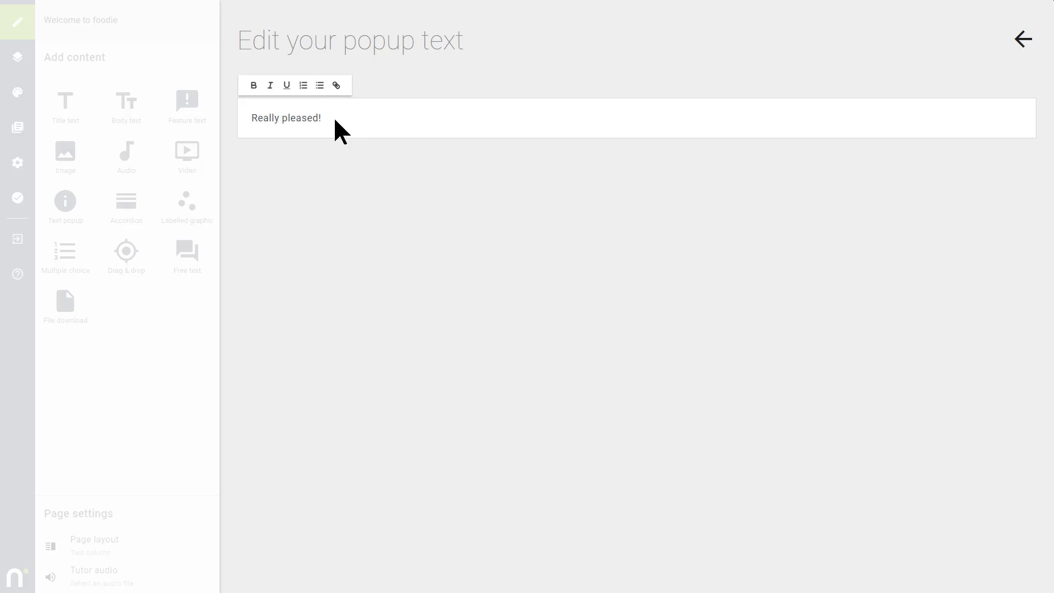
click(1023, 40)
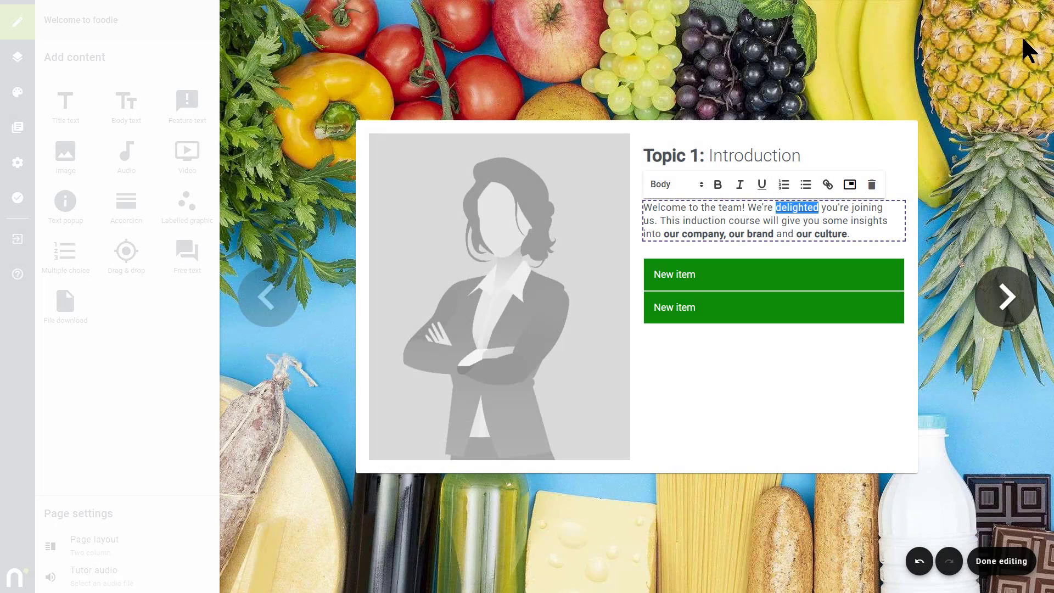
click(1002, 567)
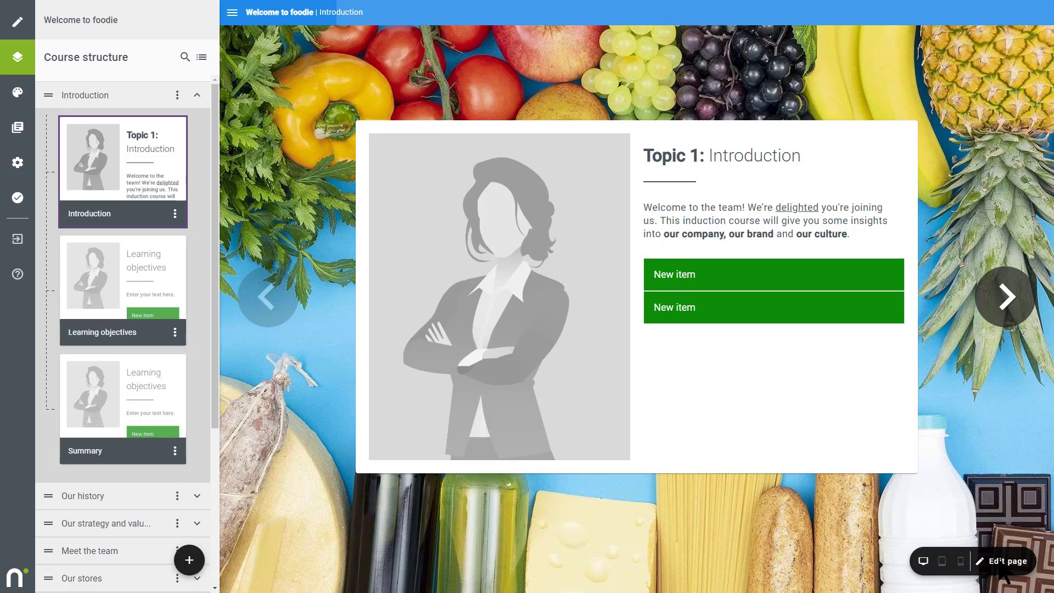
click(801, 207)
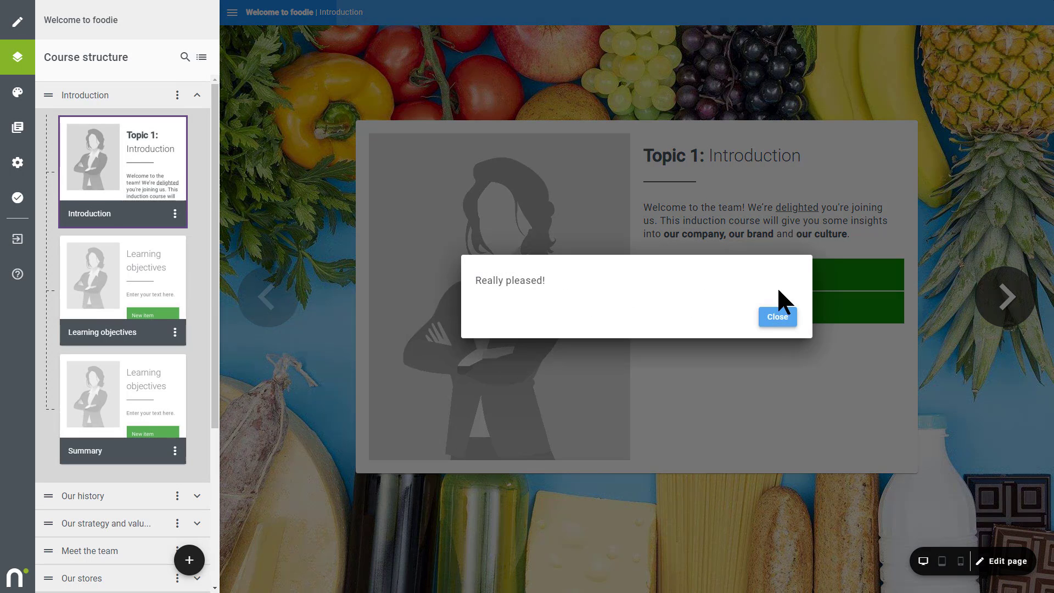
click(779, 316)
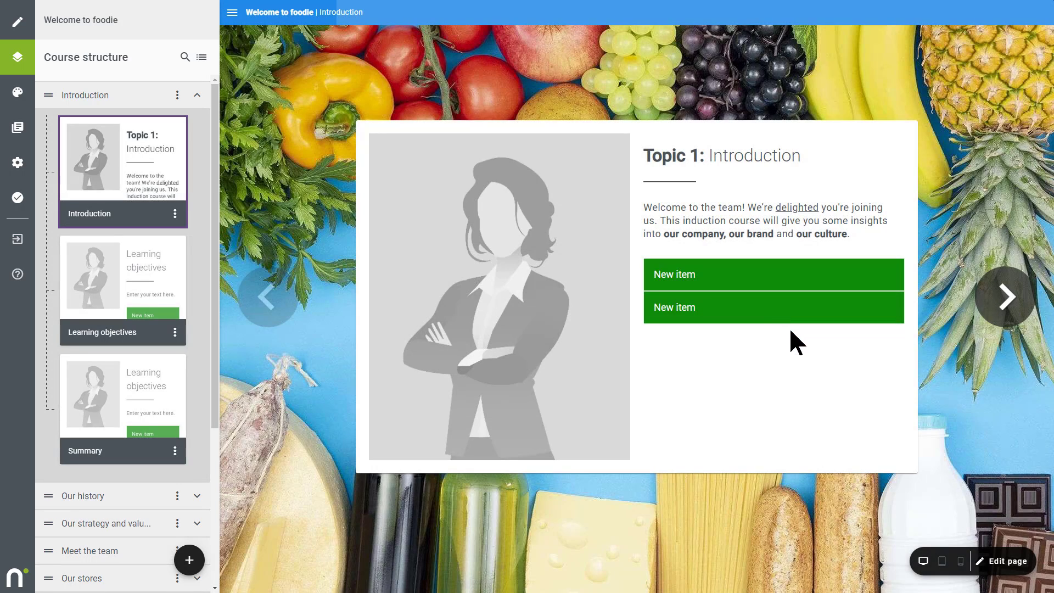
- Reopen the Introduction page for editing and delete the two-item accordion under the body text, trying undo and redo on the deletion
click(1005, 566)
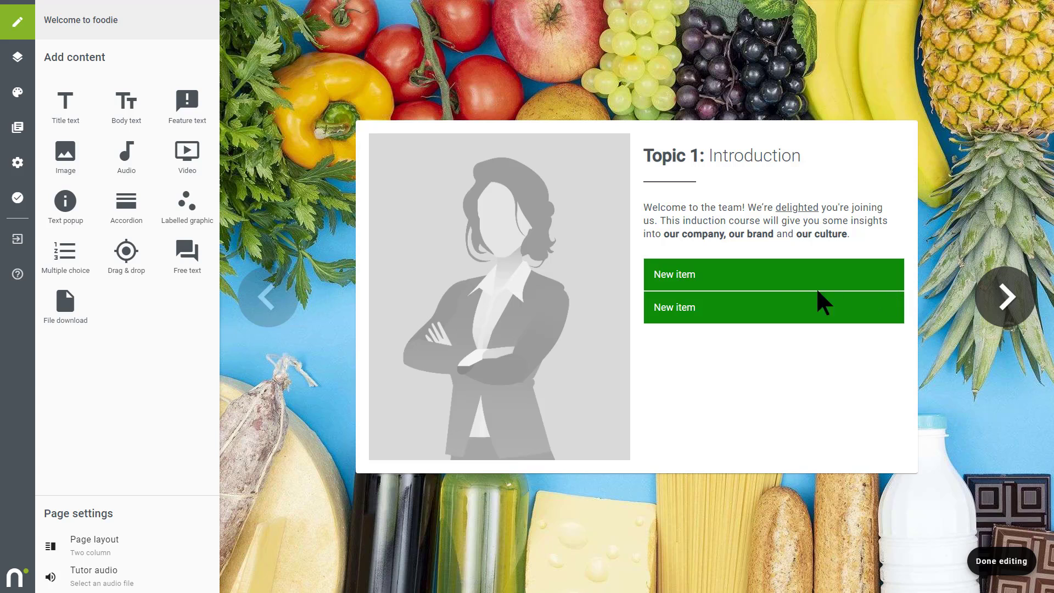
click(778, 292)
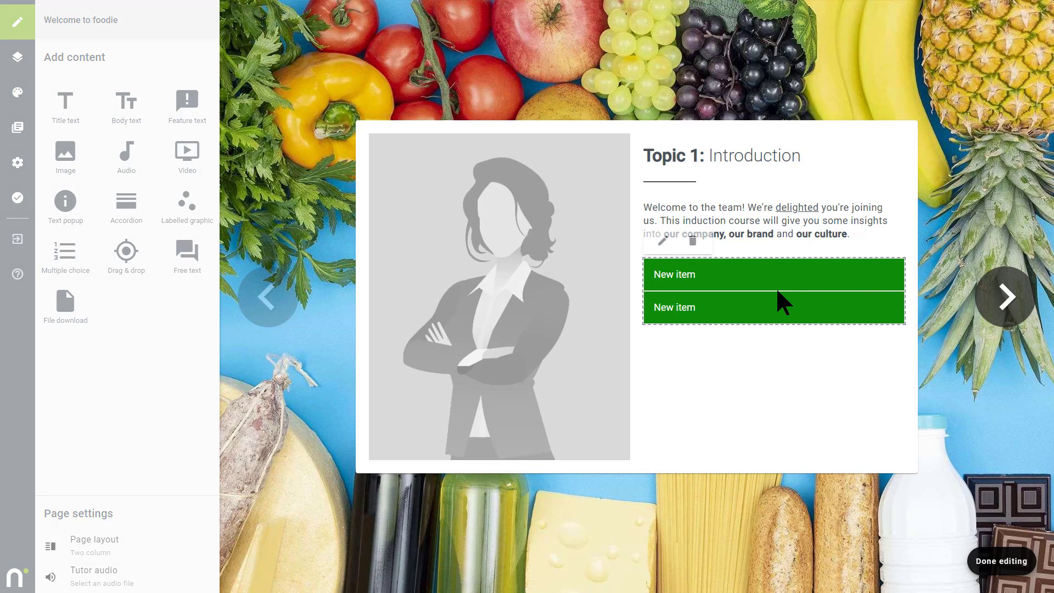
click(693, 241)
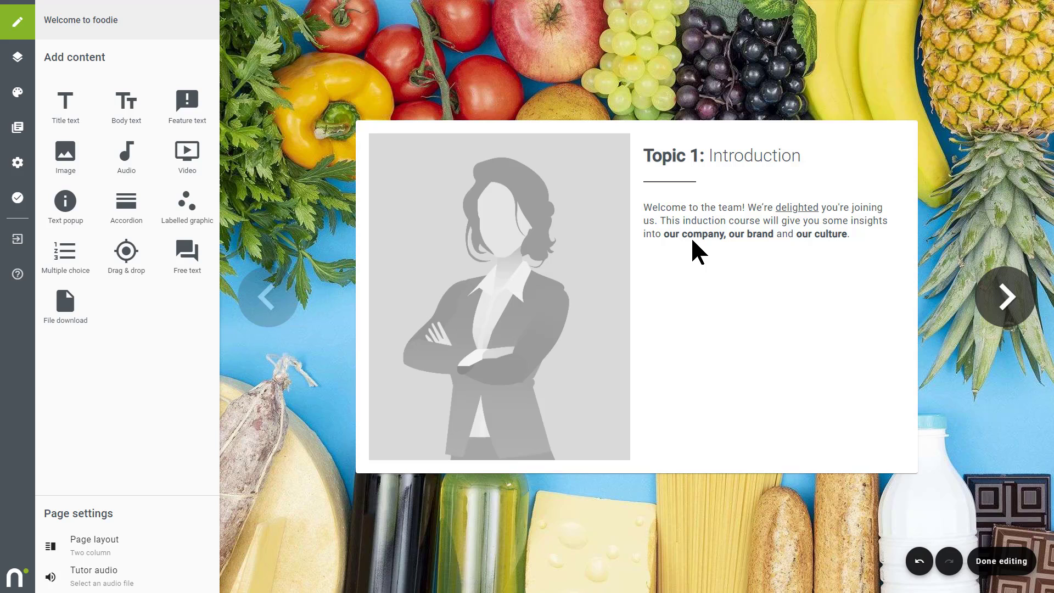
click(919, 562)
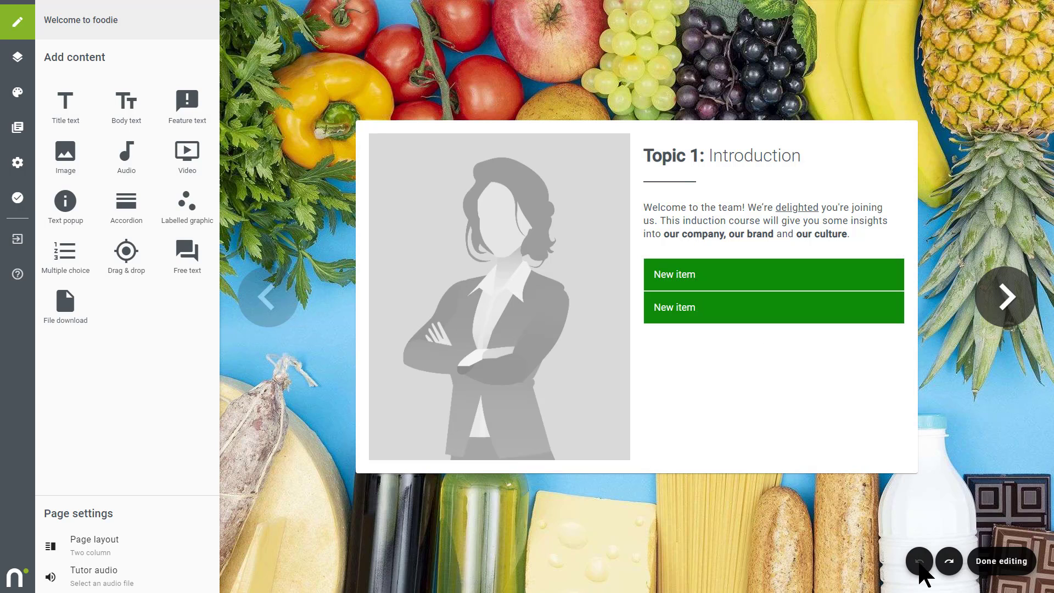
click(949, 562)
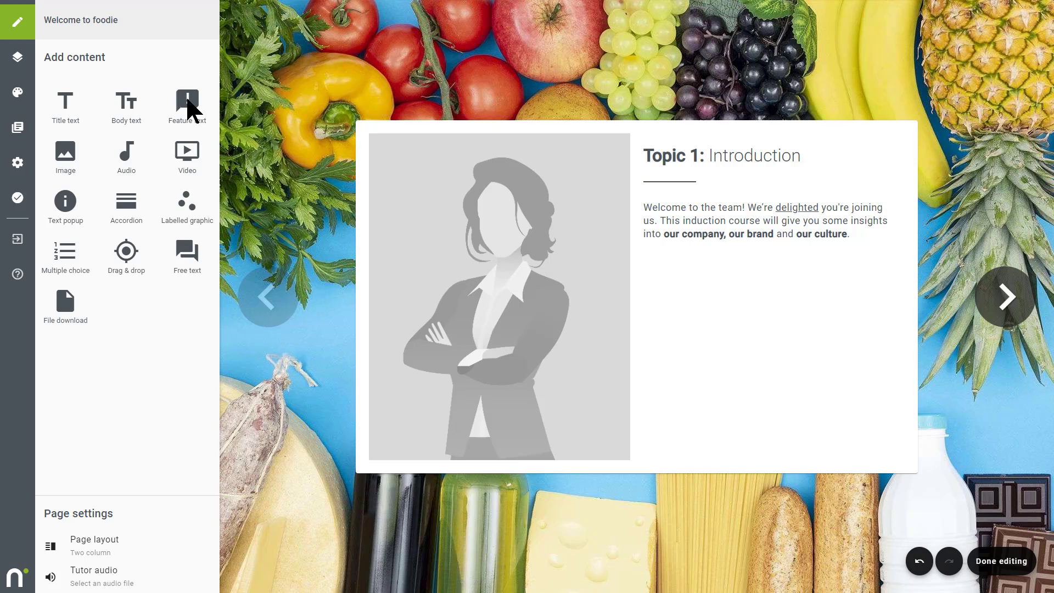
- Add a Quote-style feature text under the body text defining bold "foodie" as "a person who is keenly interested in food, especially in eating or cooking"
drag(187, 107, 765, 273)
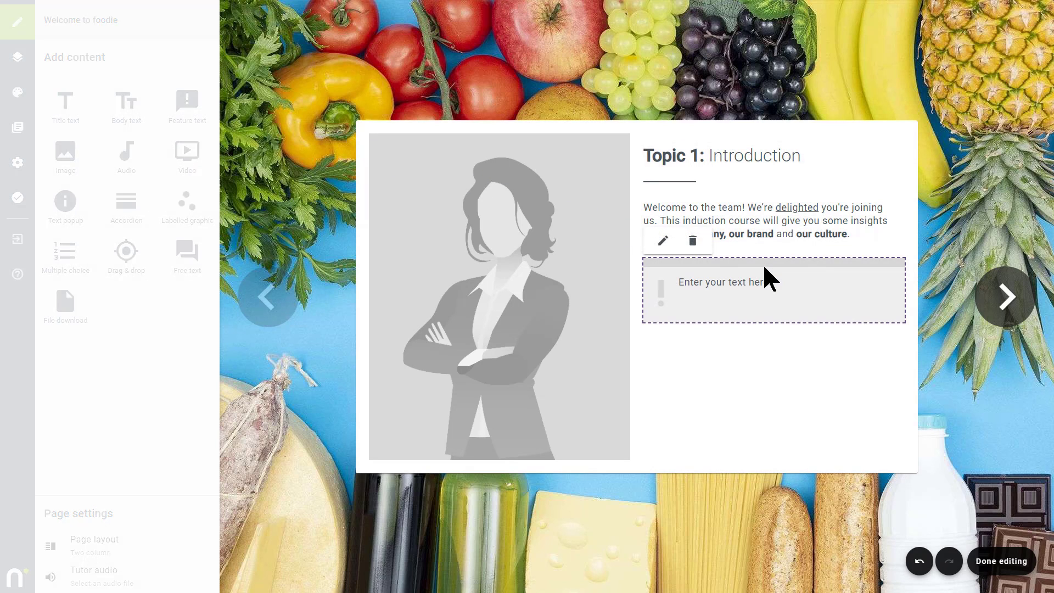
click(663, 240)
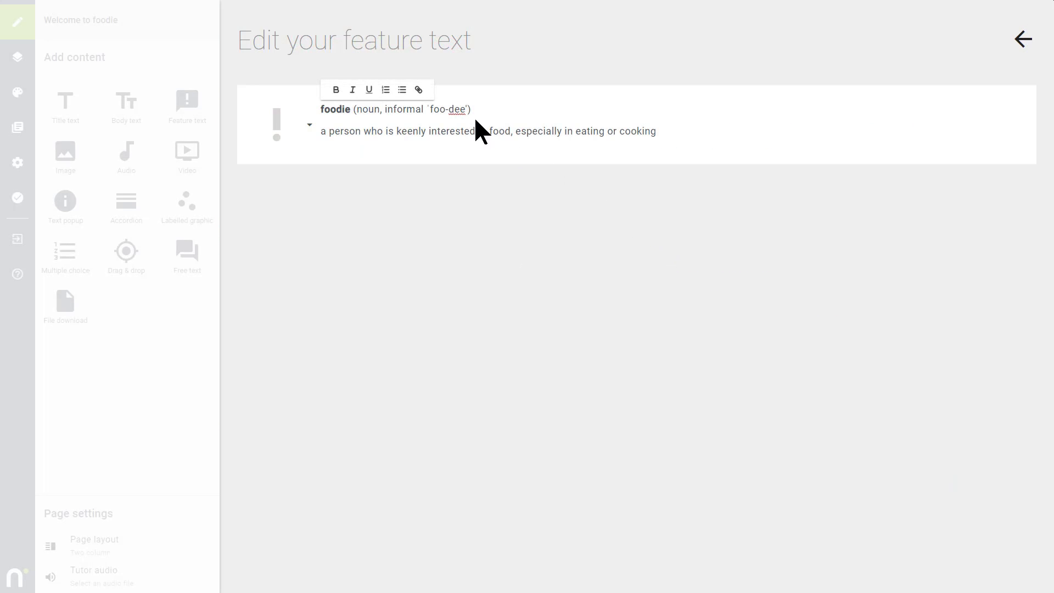
click(310, 125)
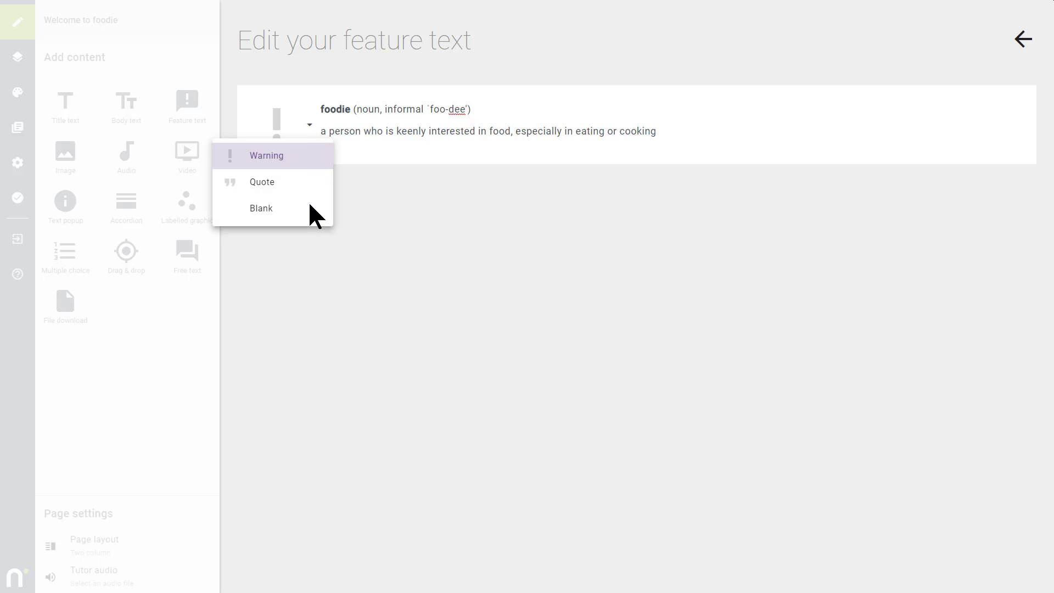
click(308, 182)
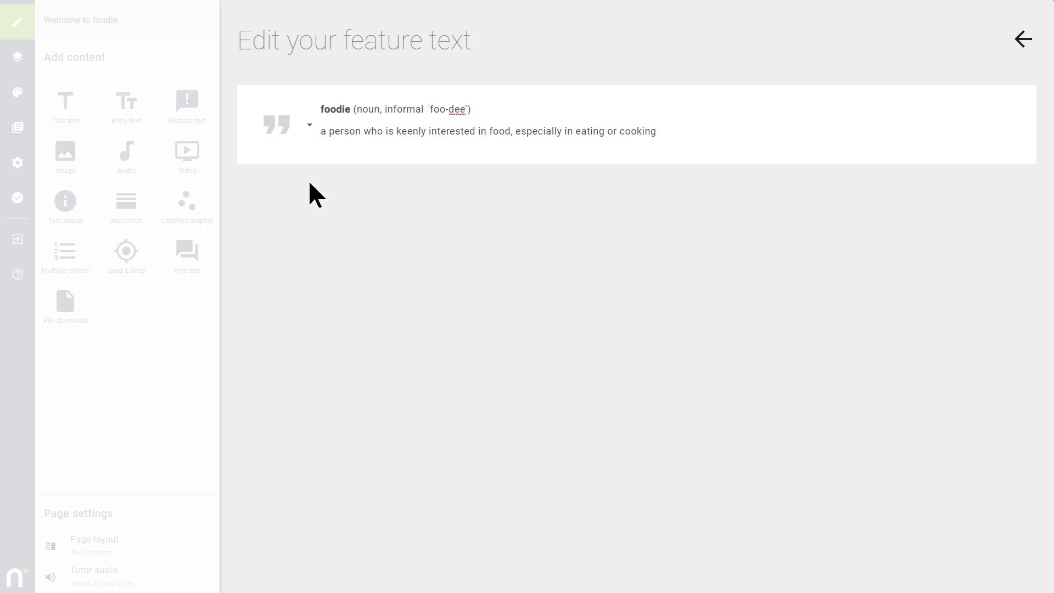
click(1024, 40)
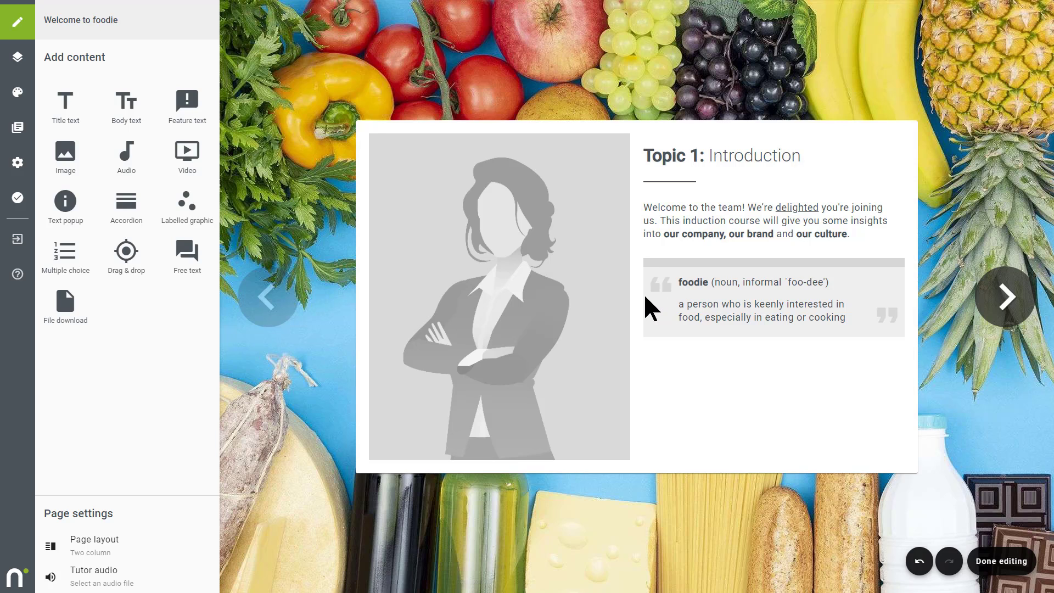
- Upload all pictures from the "Foodie images" folder to the course assets and replace the placeholder image with "welcome"
click(495, 297)
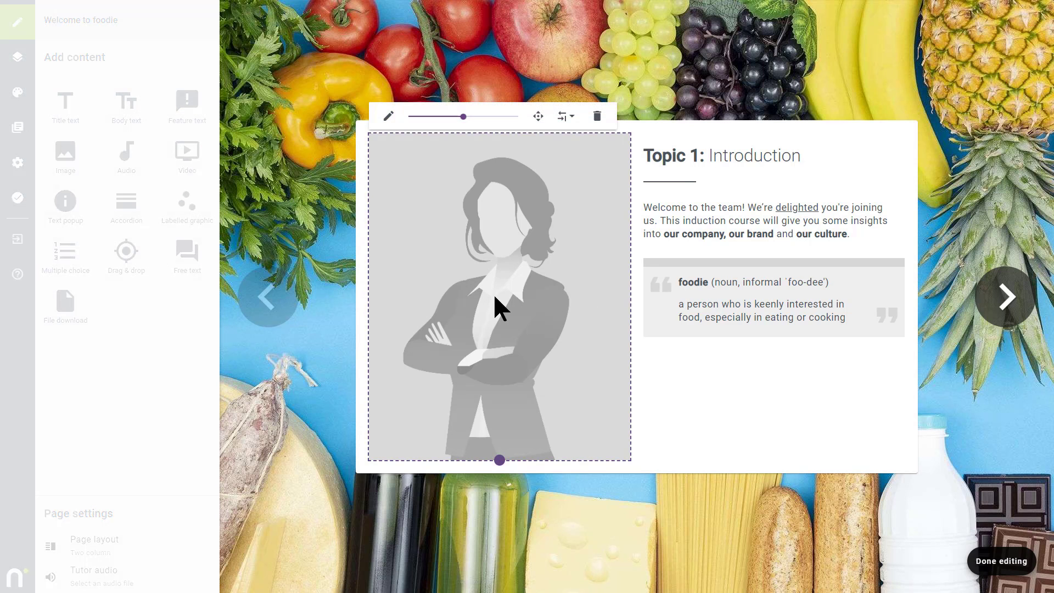
click(388, 116)
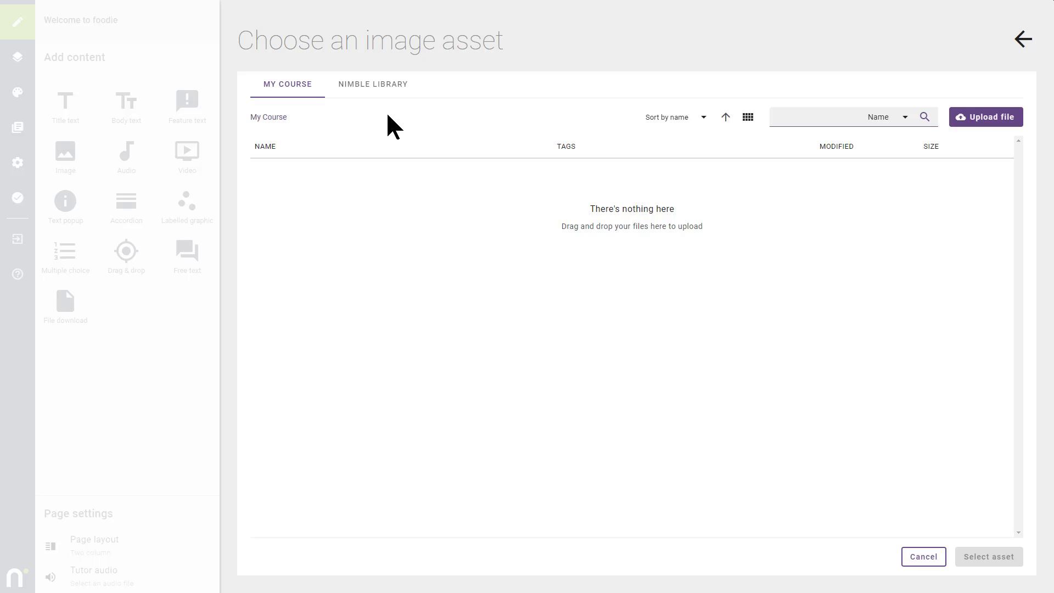
click(376, 87)
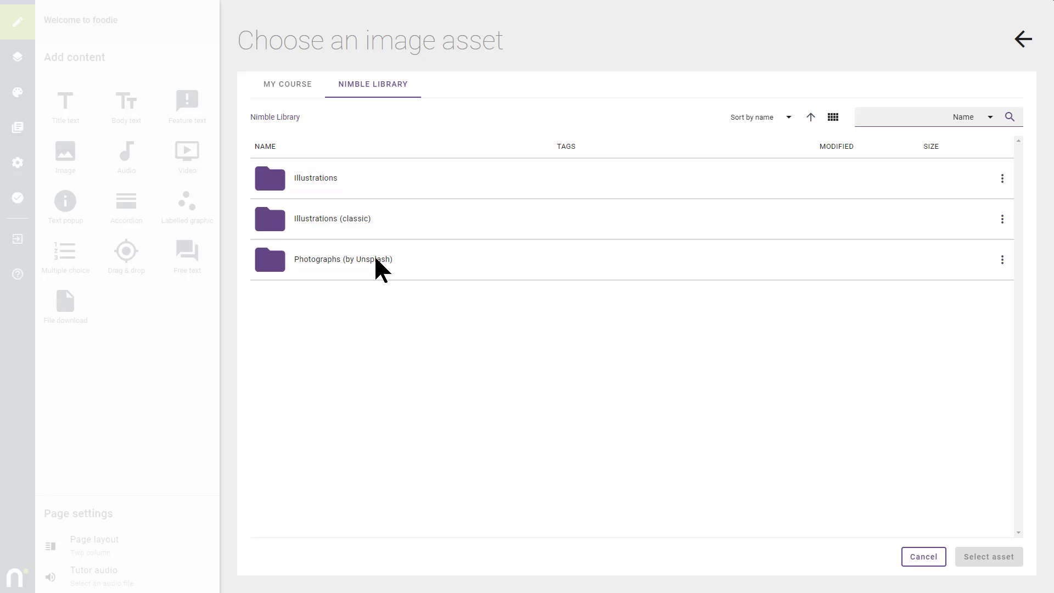
click(285, 86)
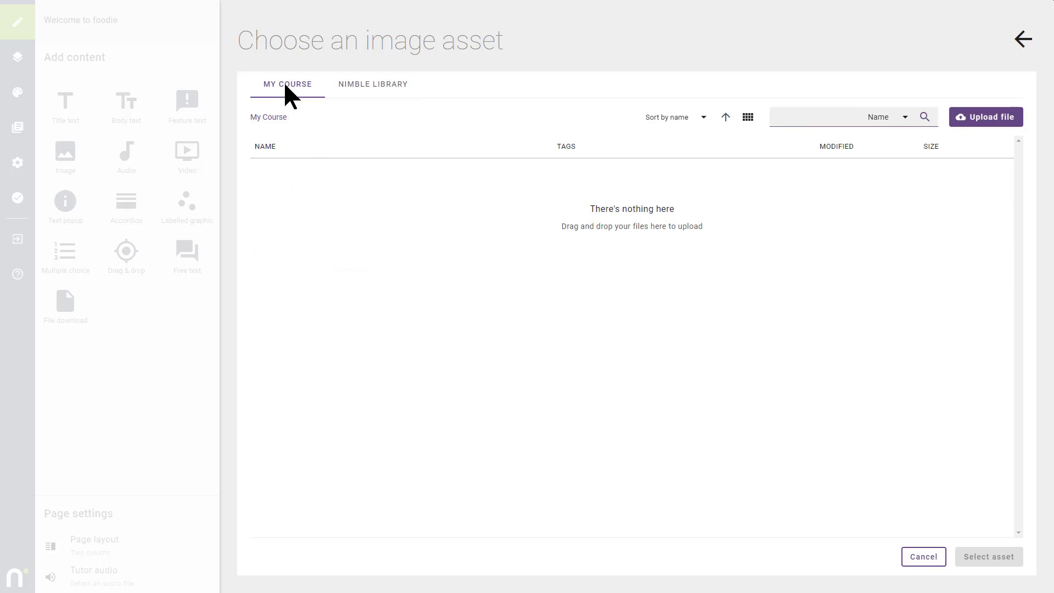
click(992, 122)
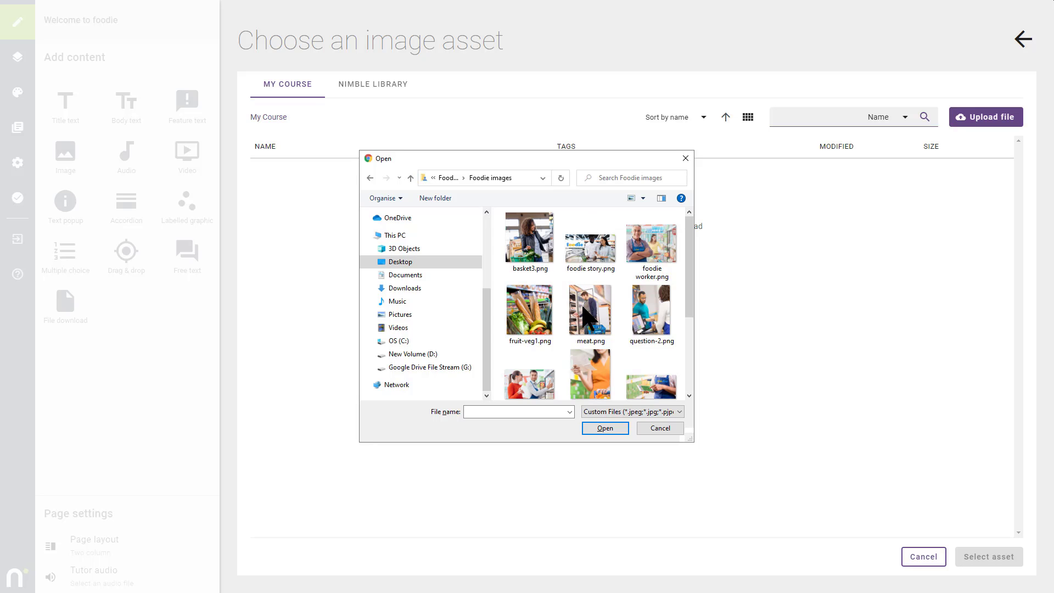
key(ctrl+a)
click(604, 423)
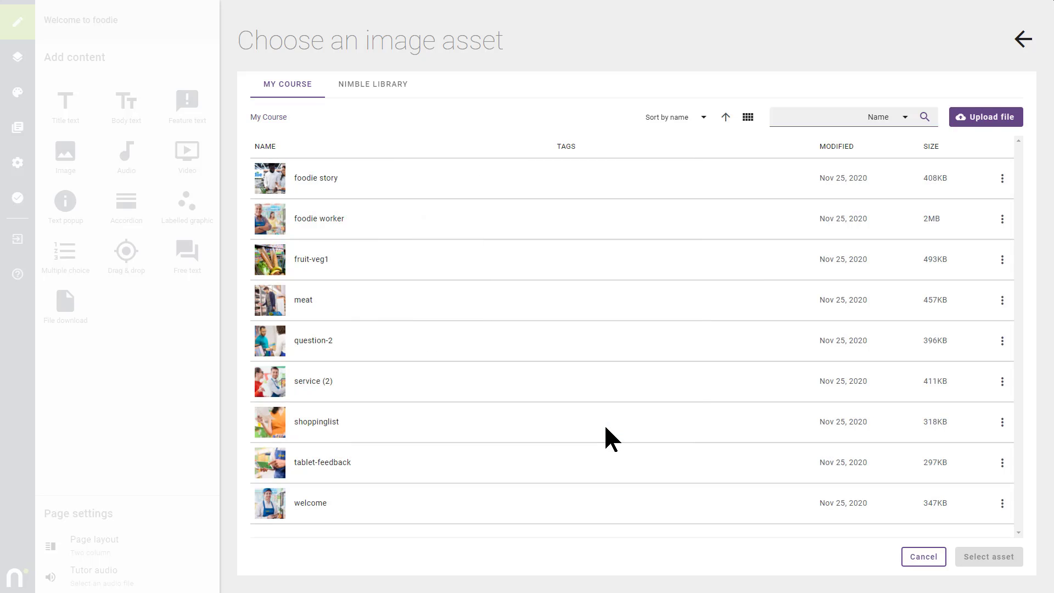
click(605, 501)
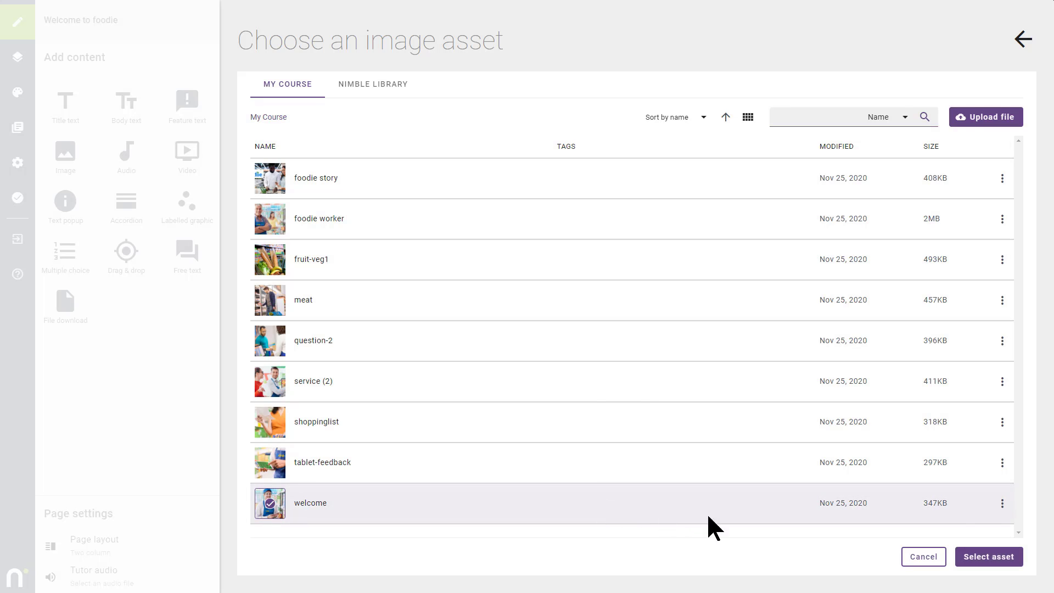
click(984, 558)
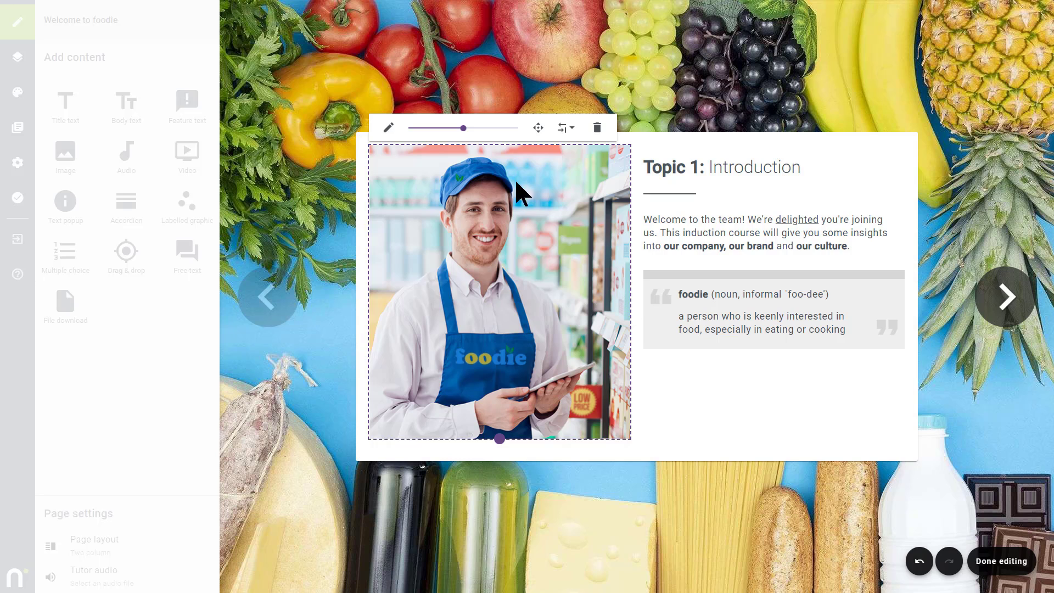
- Zoom the welcome picture in slightly and reposition it within its frame so the worker's whole cap is included
drag(464, 127, 469, 129)
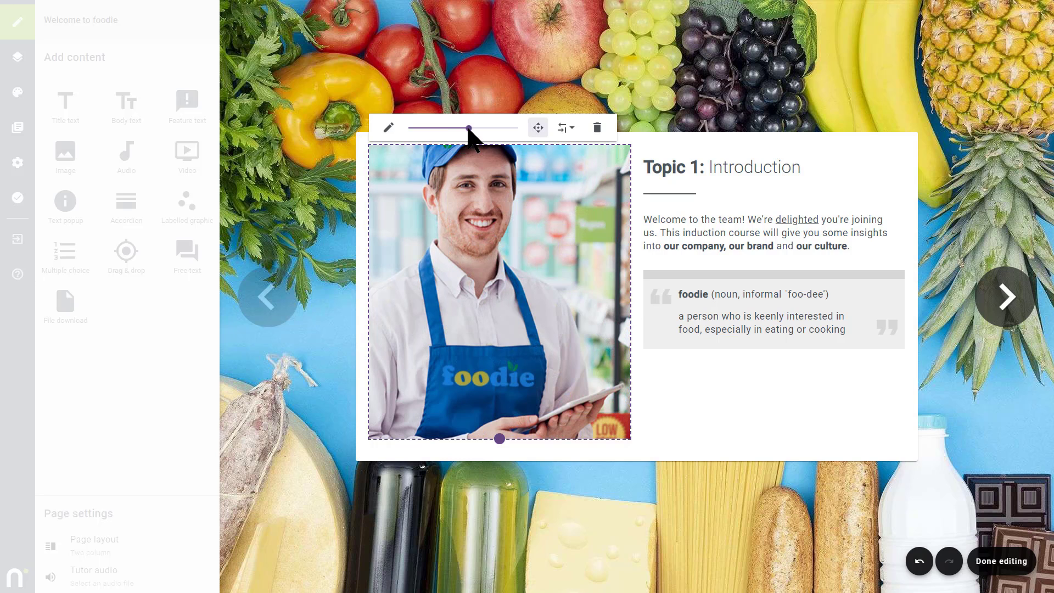
click(537, 128)
click(508, 172)
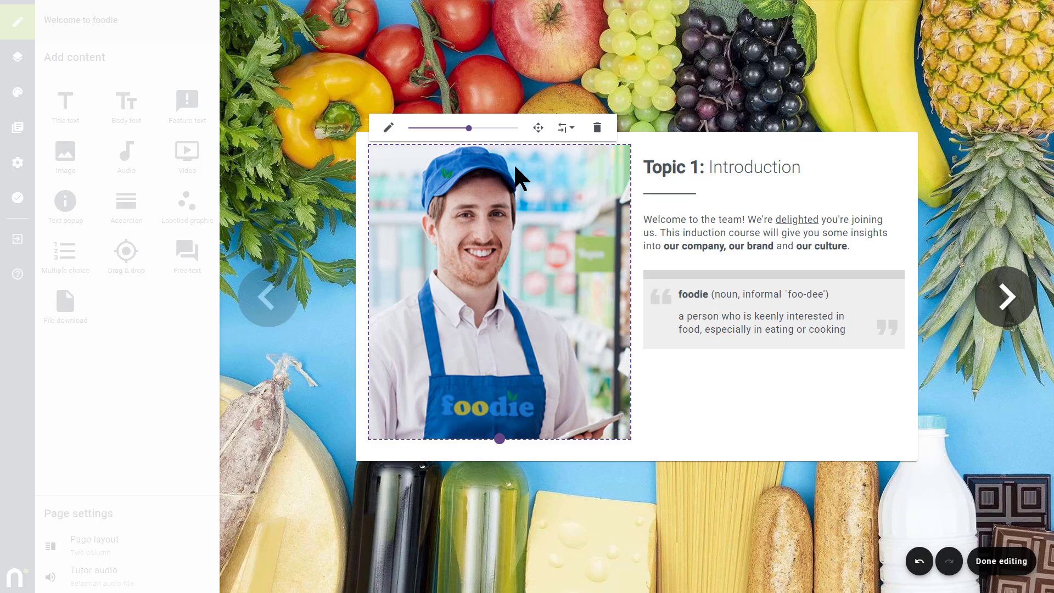
click(565, 128)
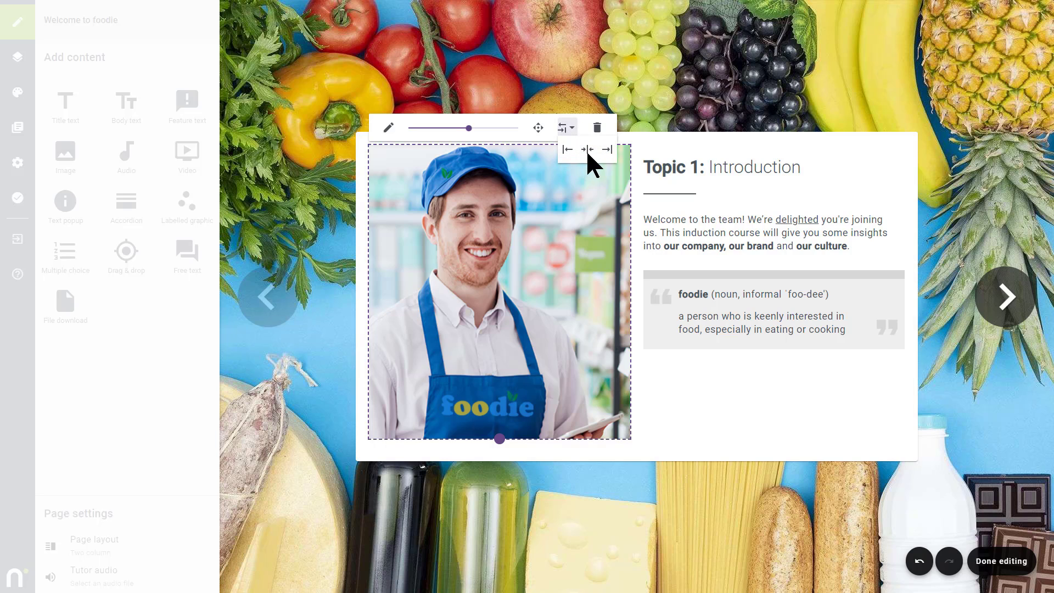
click(636, 283)
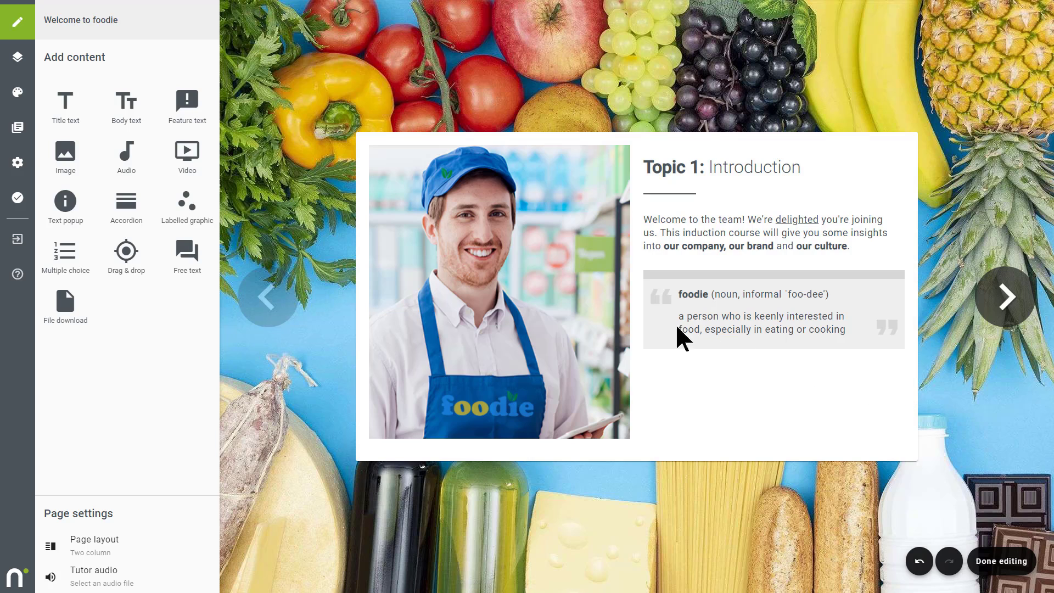
- Add an image below the foodie quote using the "foodie-small" asset and finish editing the page
drag(63, 154, 775, 390)
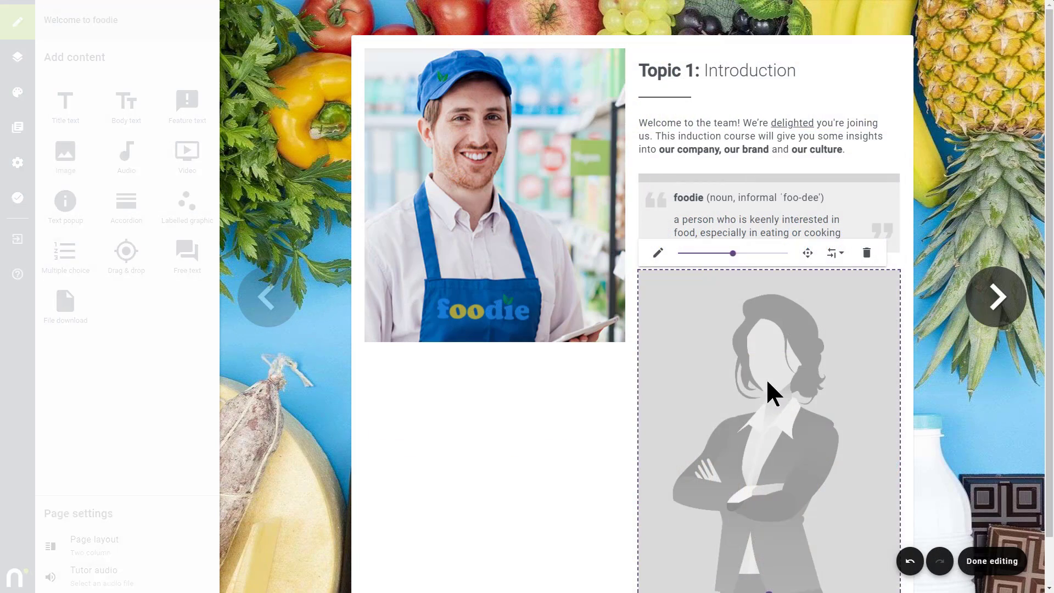
click(658, 253)
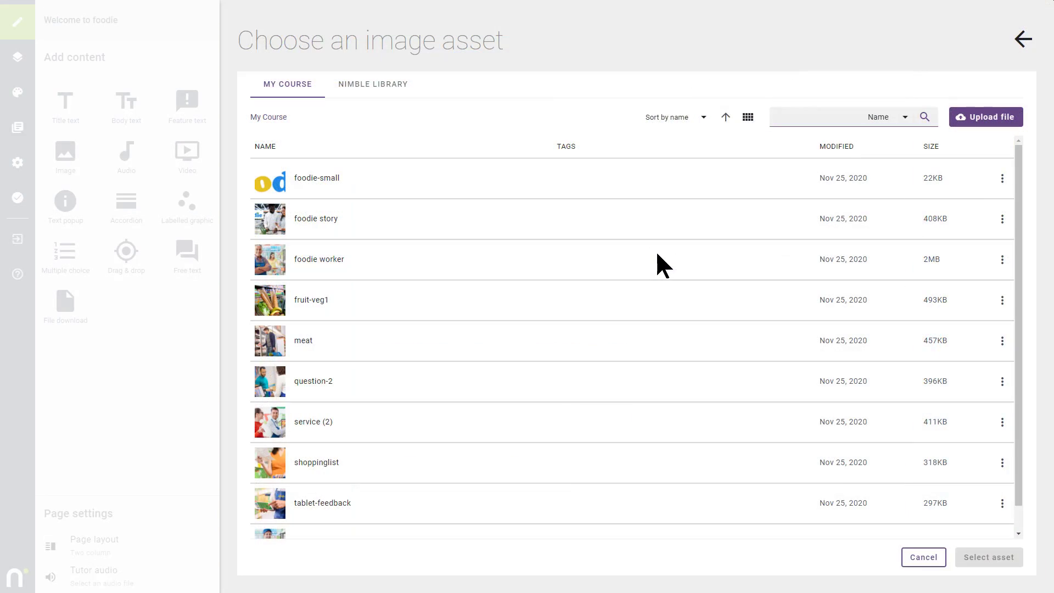
click(309, 180)
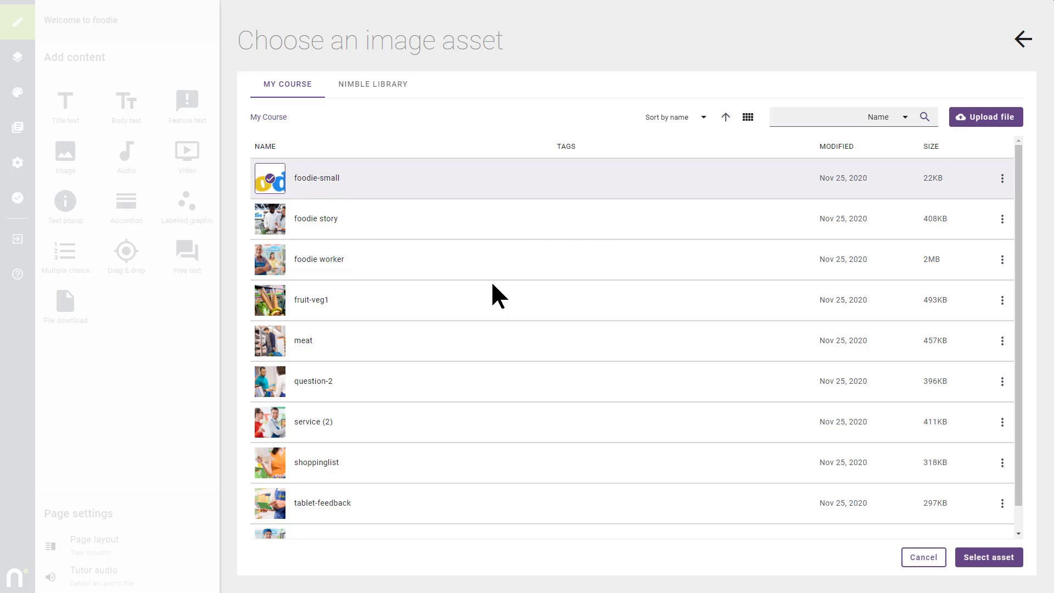
click(971, 557)
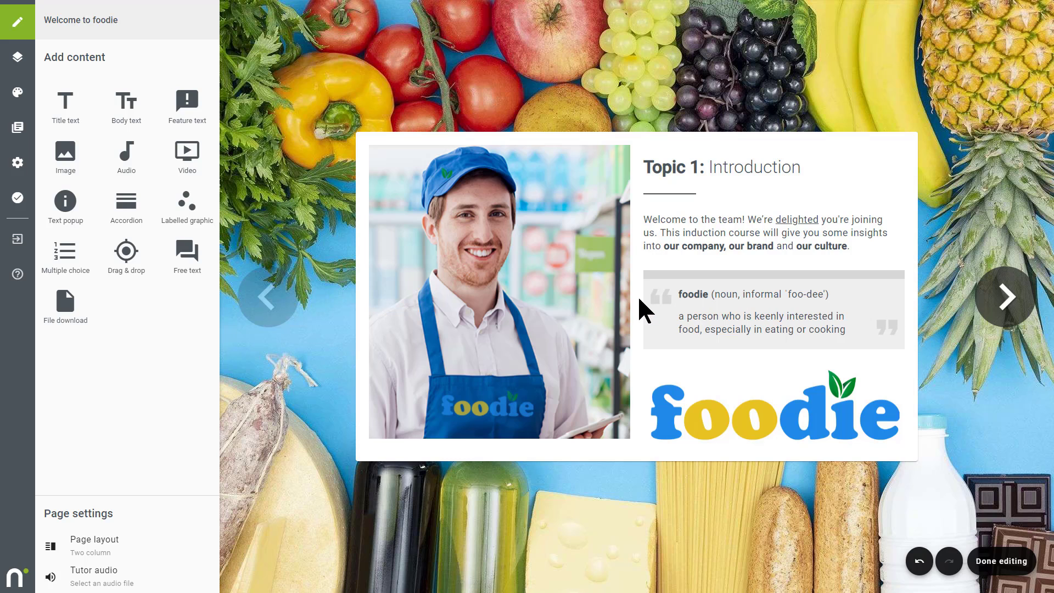
click(1003, 568)
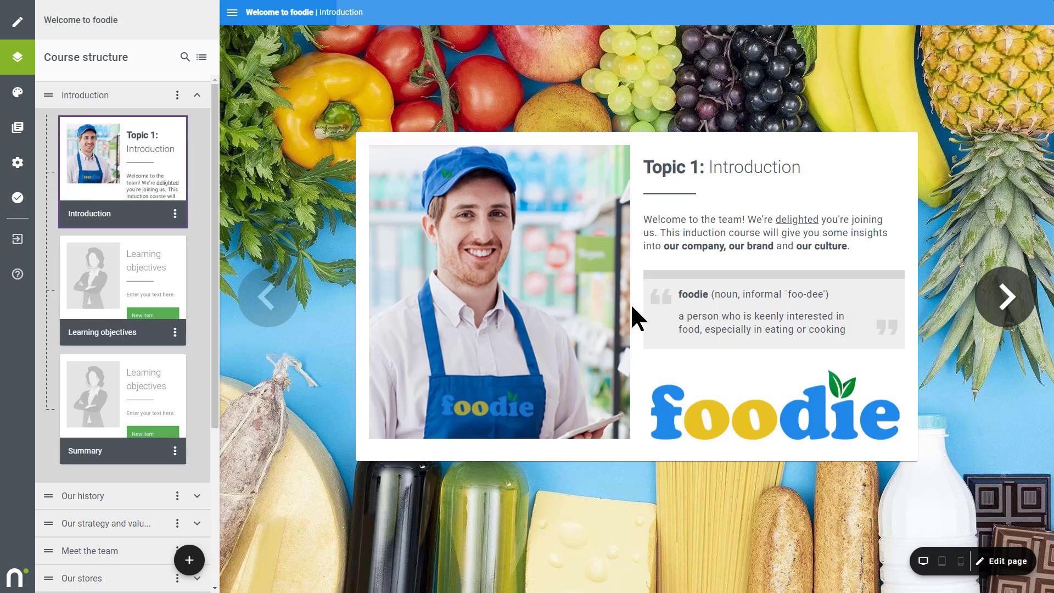
- Preview the Introduction page in tablet and phone layouts, check the whole phone version, and return to the desktop layout
click(942, 561)
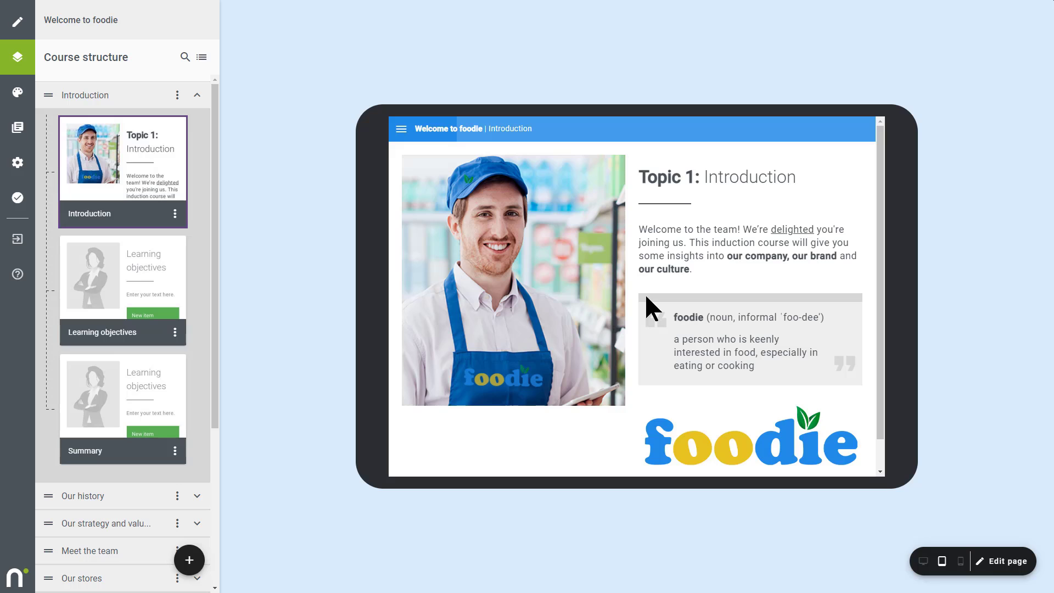
click(961, 562)
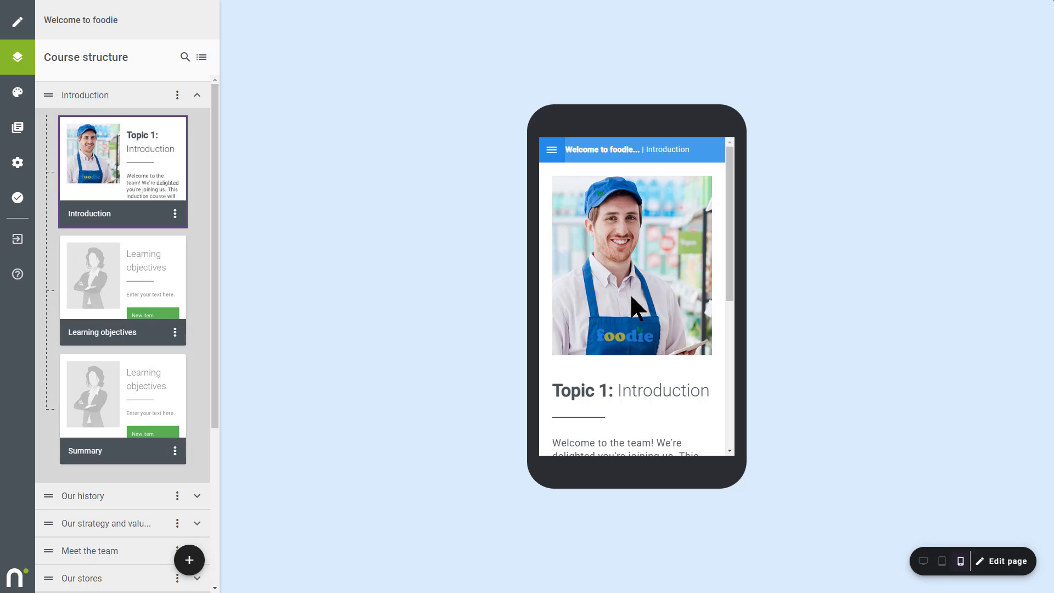
click(924, 561)
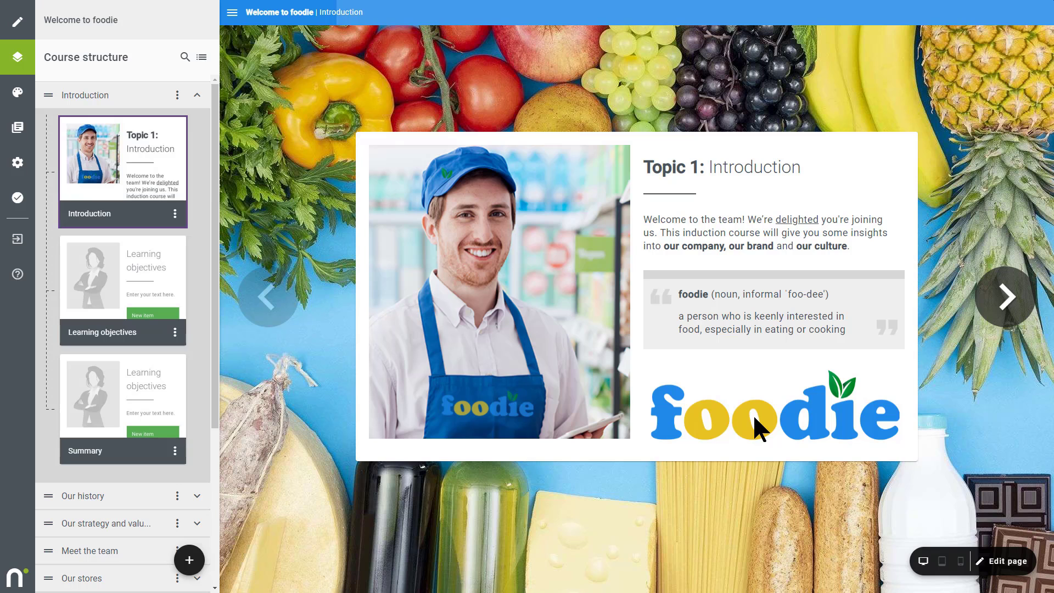
click(961, 561)
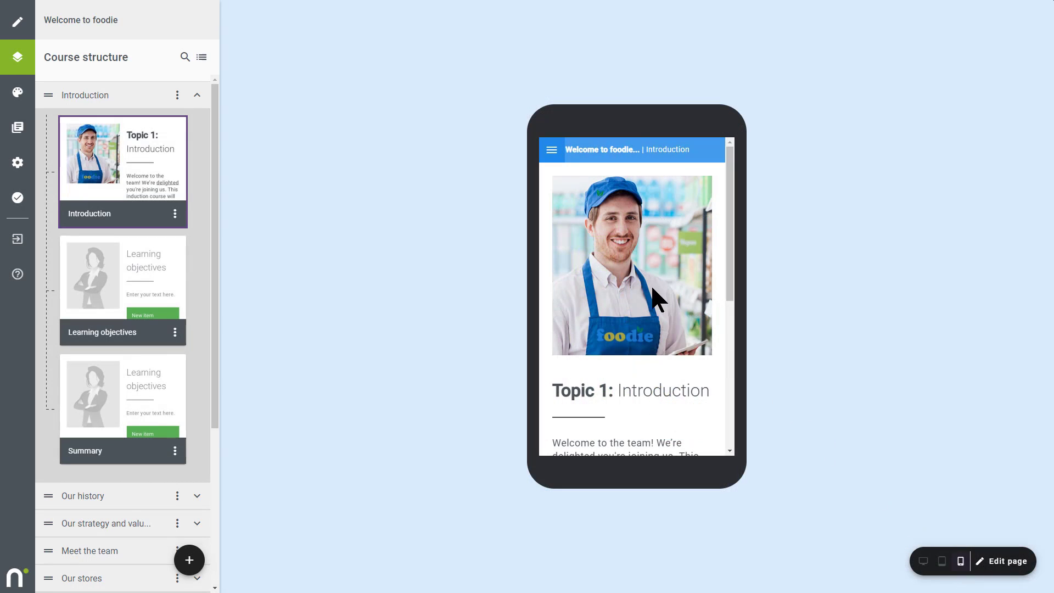
scroll(634, 272, down, 3)
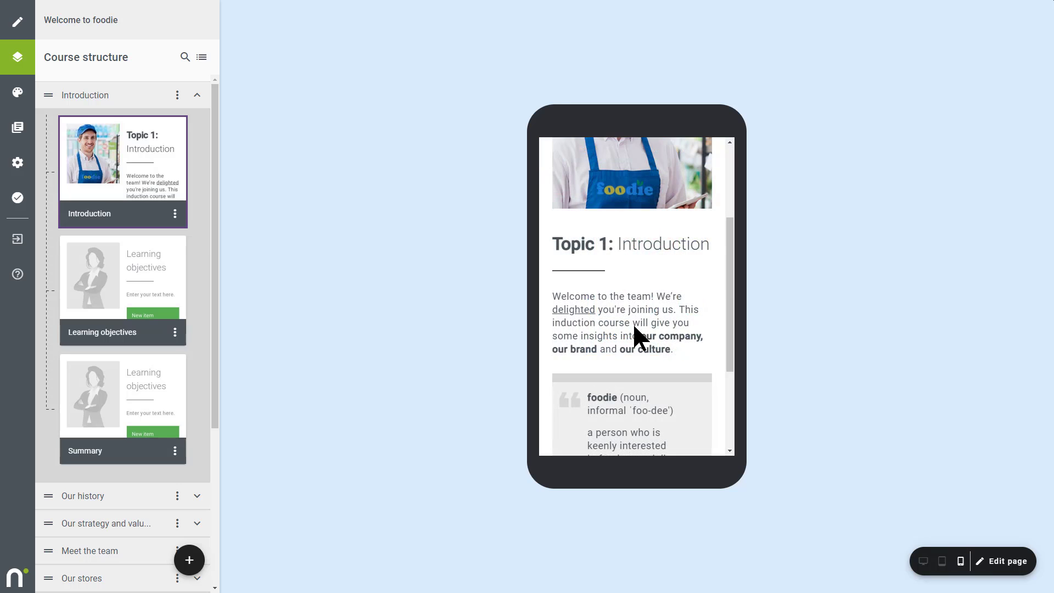
scroll(634, 326, down, 3)
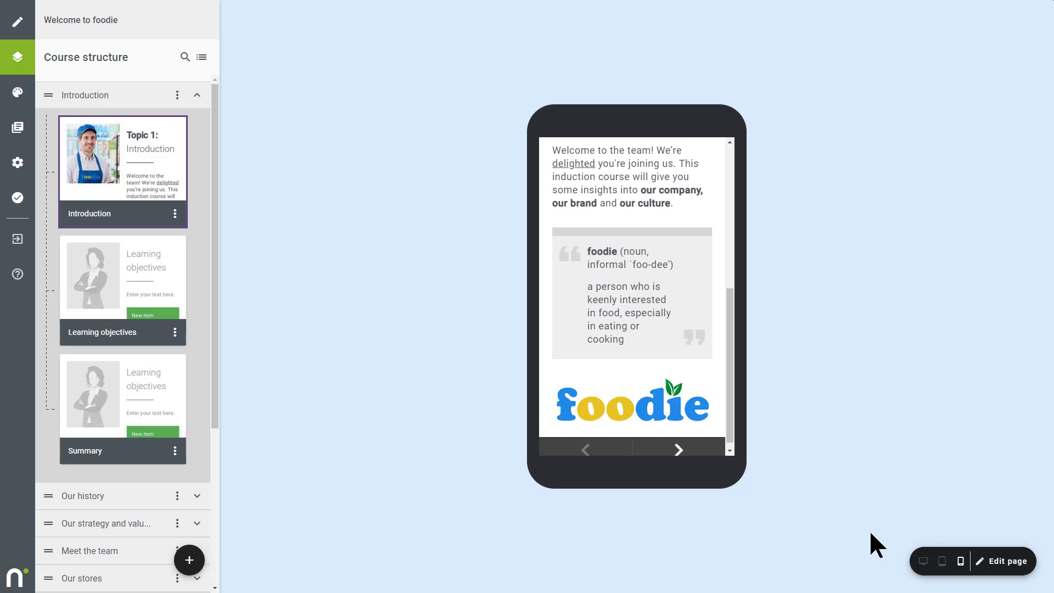
click(924, 561)
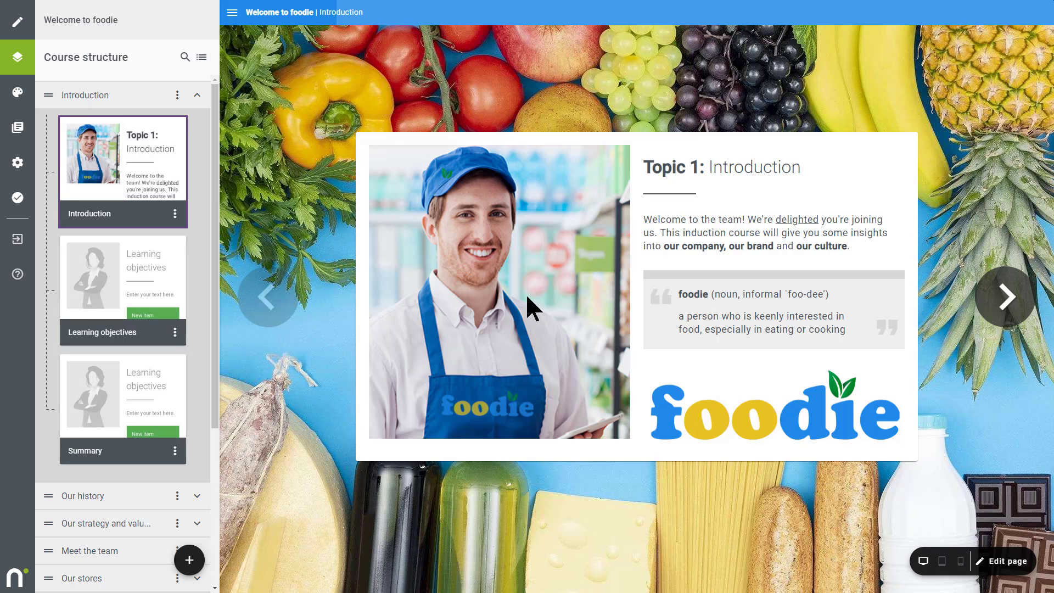
click(125, 308)
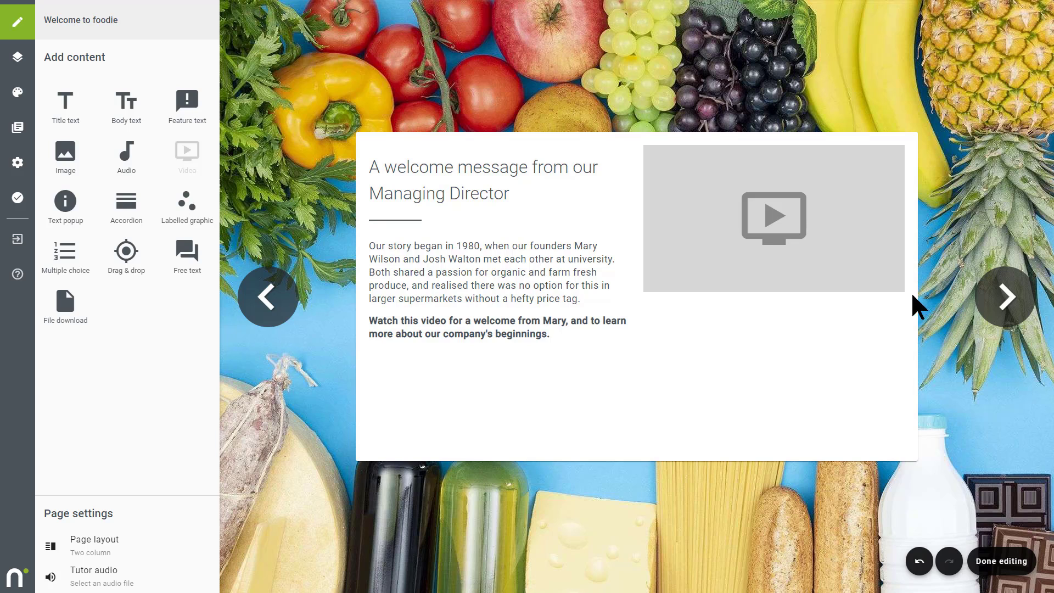
click(768, 210)
click(663, 128)
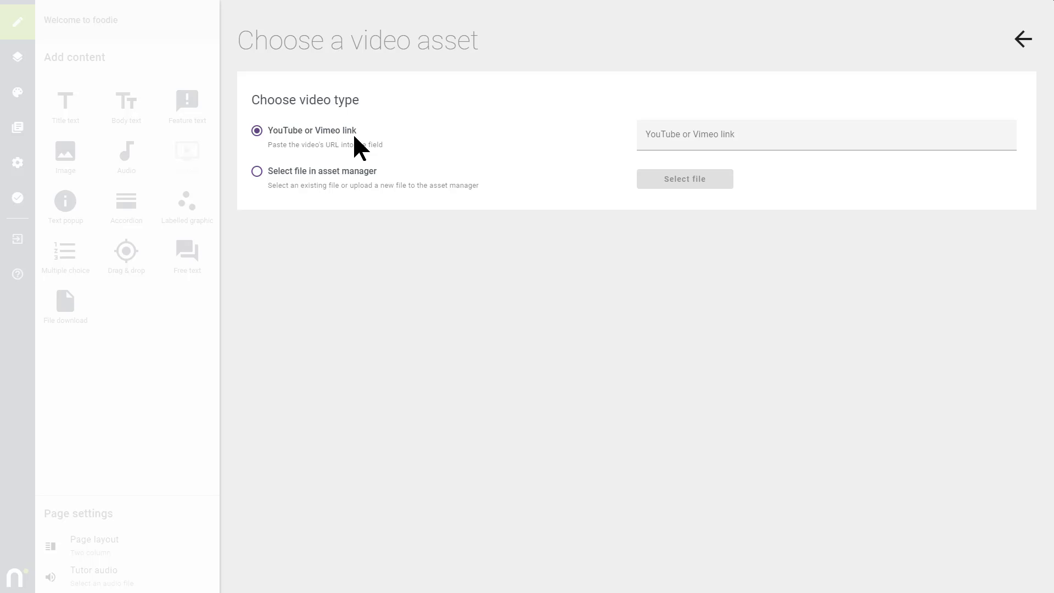
click(766, 137)
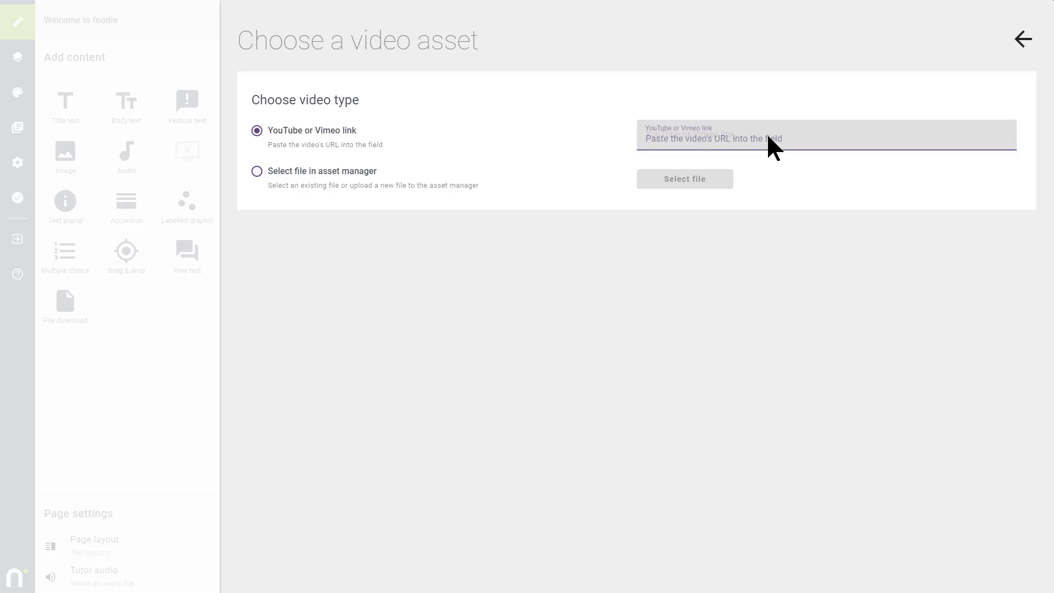
text(https://www.youtube.com/watch?v=QBYKwOUtkwY)
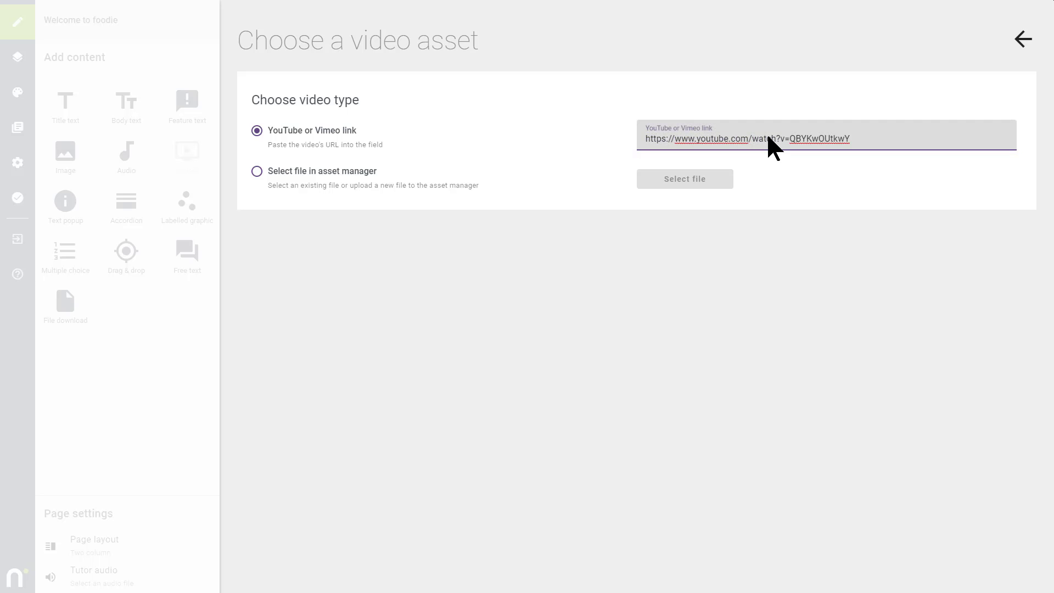
click(1024, 40)
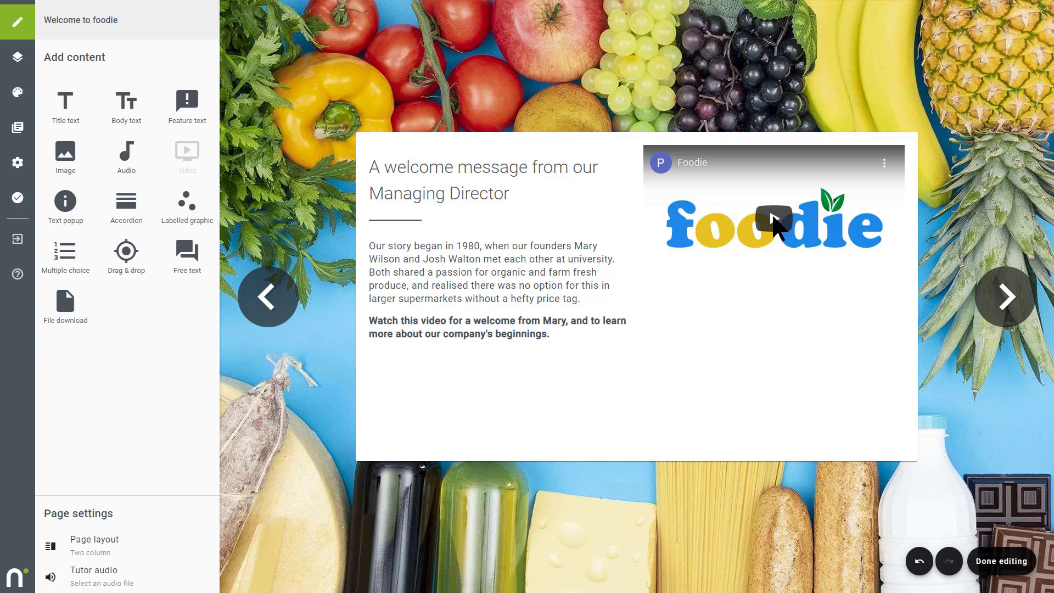
- Add the "A message from our founder" audio below the video, with a transcript of the founder's greeting ending "We're very excited to have you on board."
drag(243, 186, 777, 330)
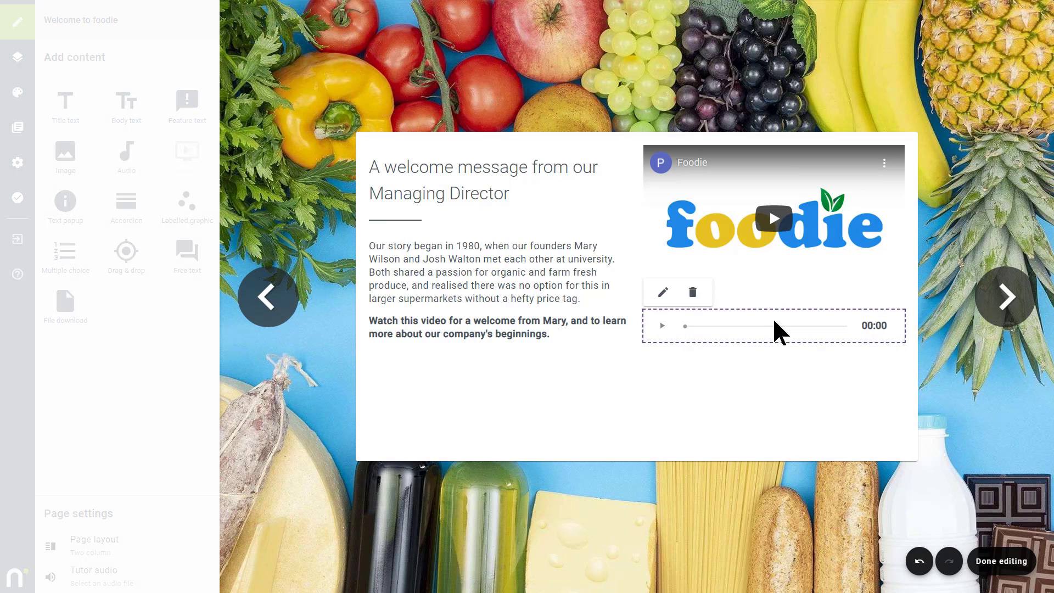
click(664, 292)
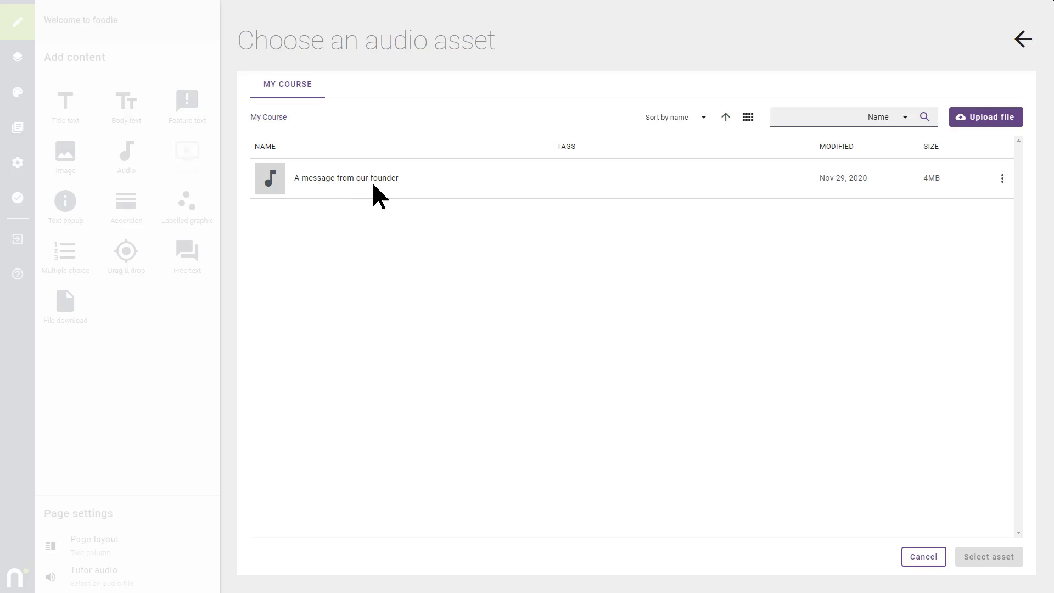
click(1001, 176)
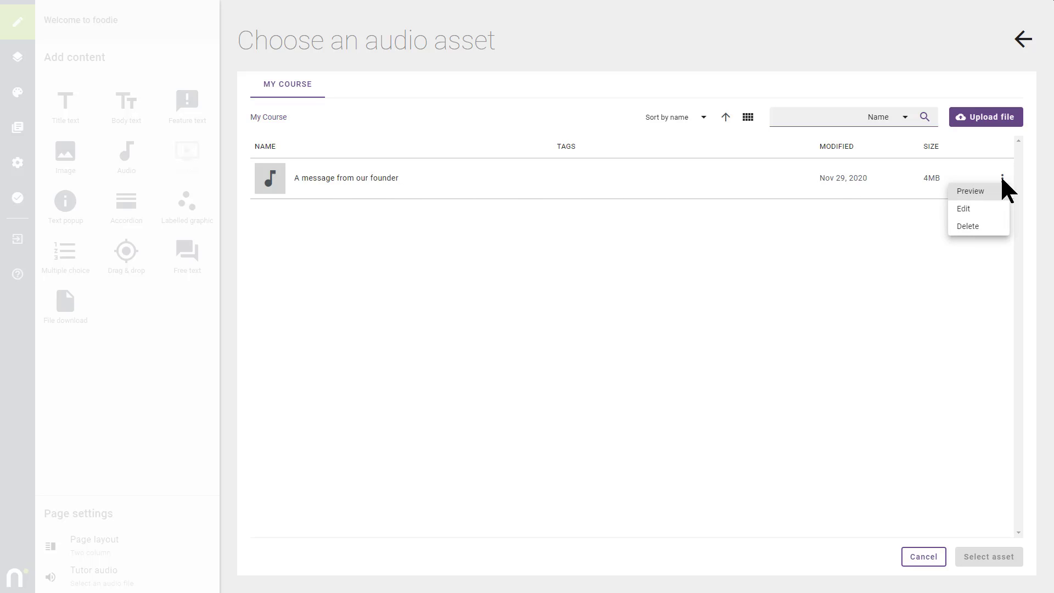
click(964, 209)
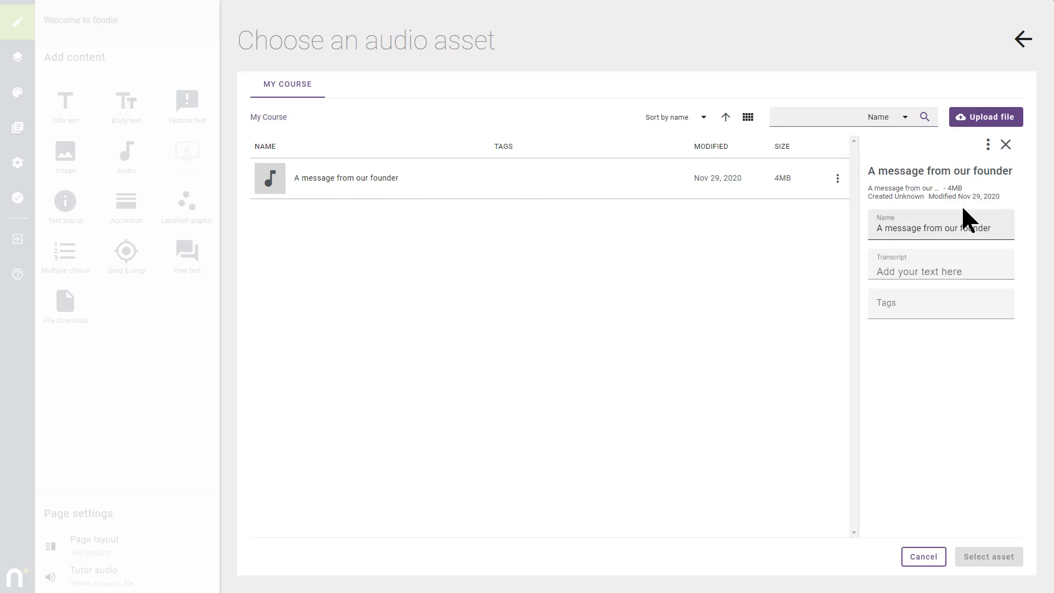
click(963, 268)
text(Hi, I'm Mary, and on the behalf of everyone at Foodie, welcome to the team. We're very excited to have you on board.)
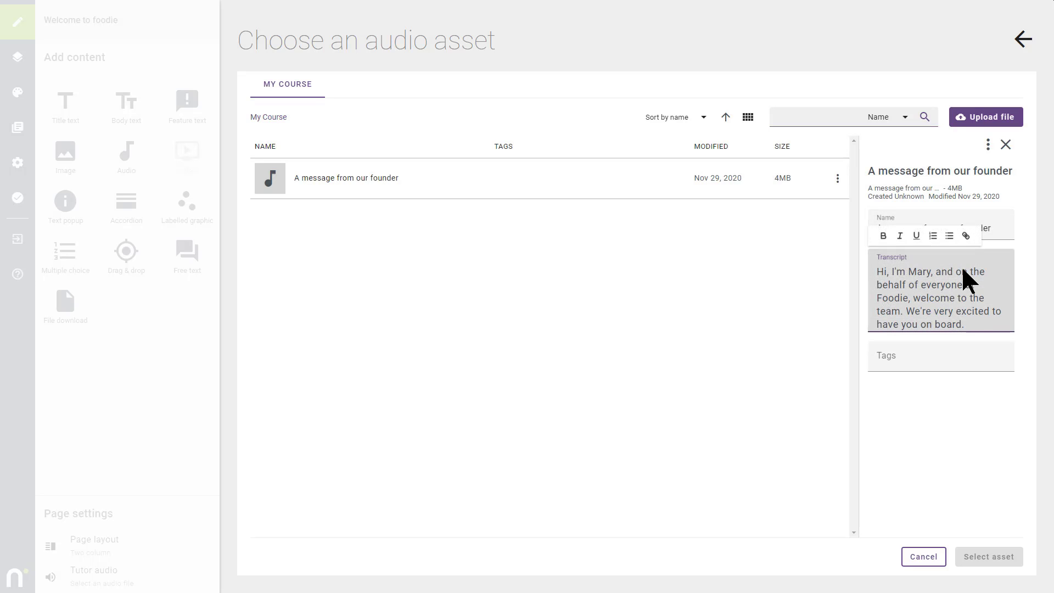
click(964, 392)
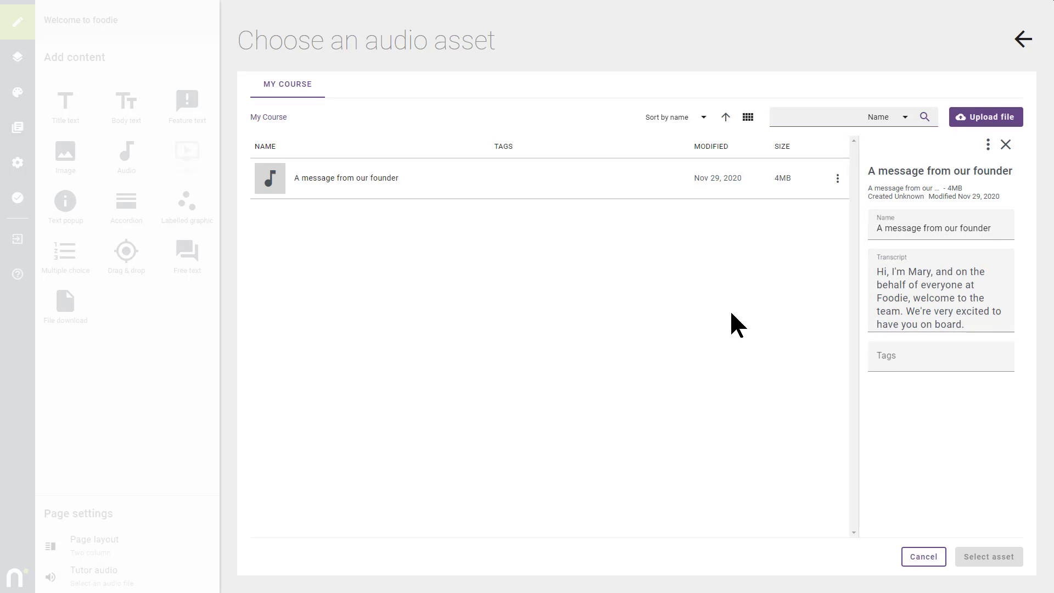
click(352, 181)
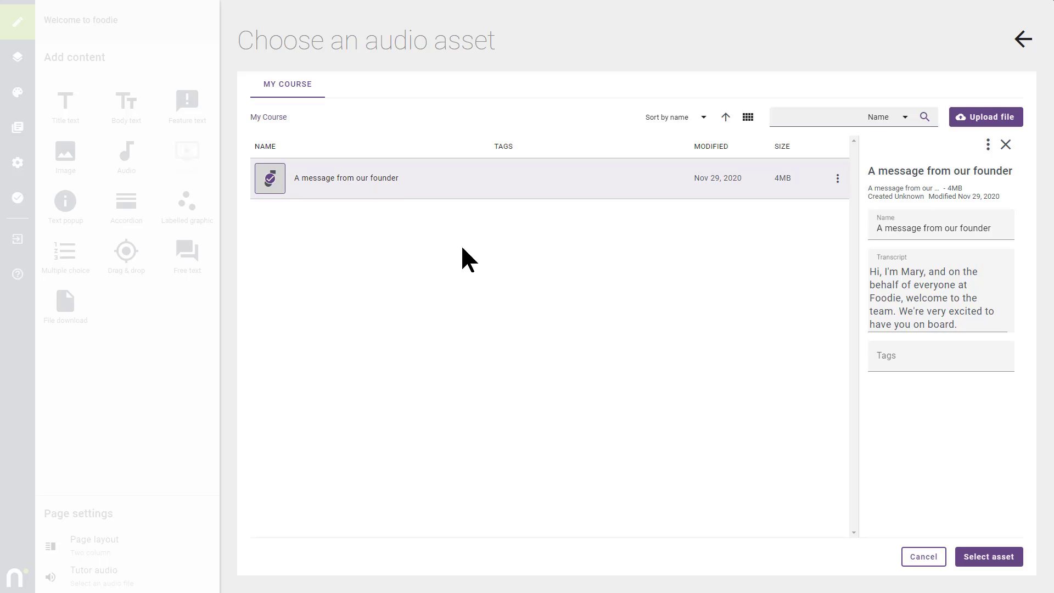
click(990, 558)
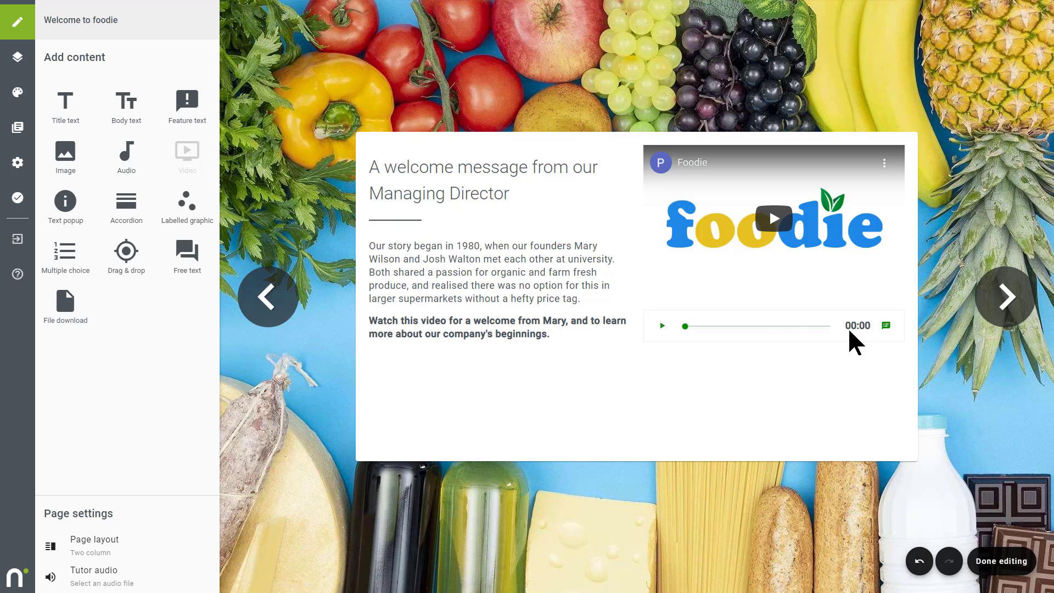
- Delete the audio player, switch the welcome message page to the One column layout and finish editing
click(780, 331)
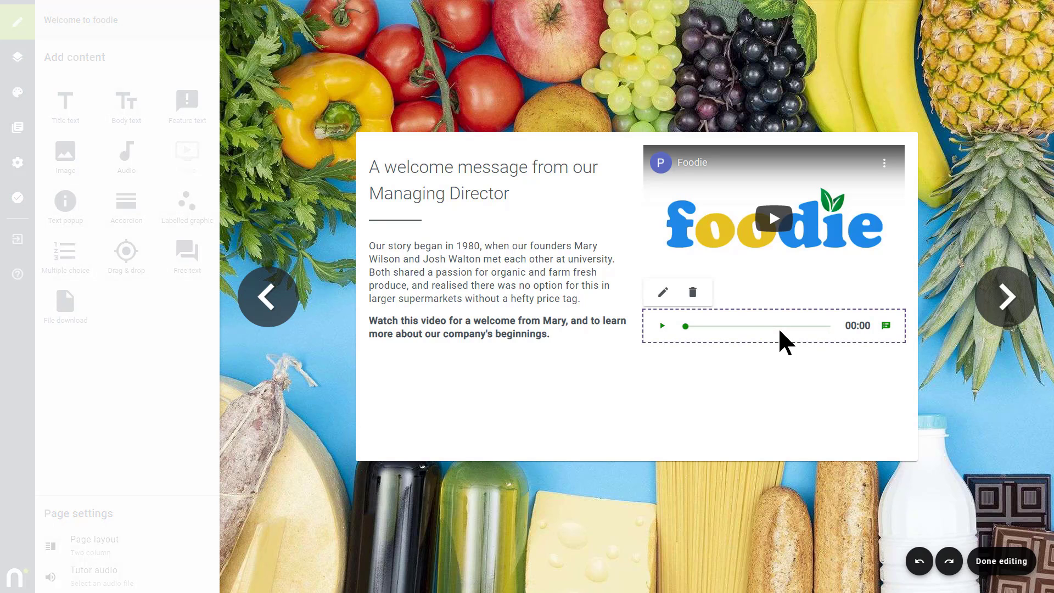
click(693, 292)
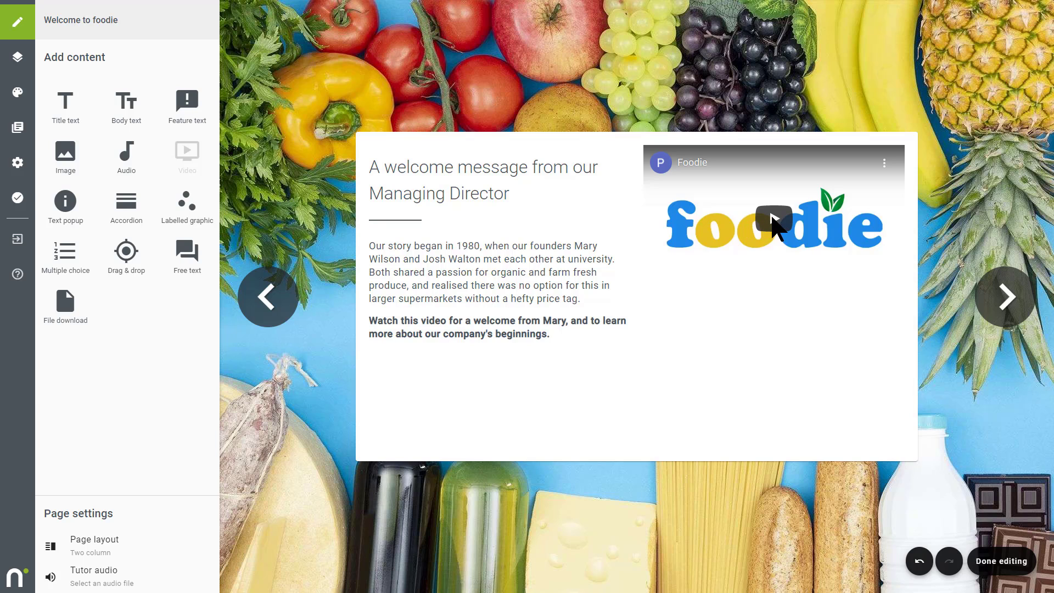
click(91, 543)
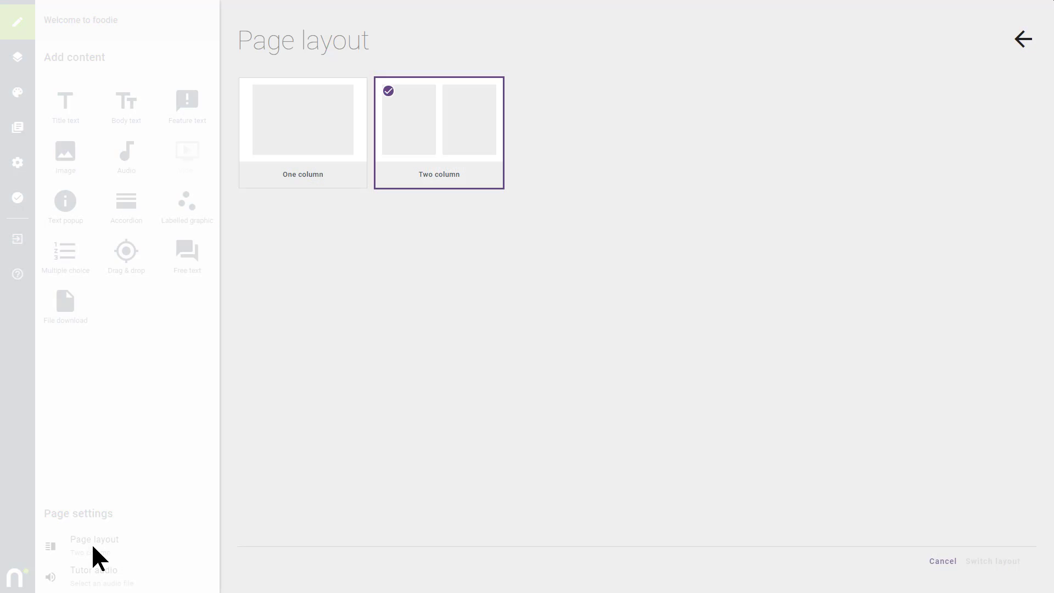
click(301, 122)
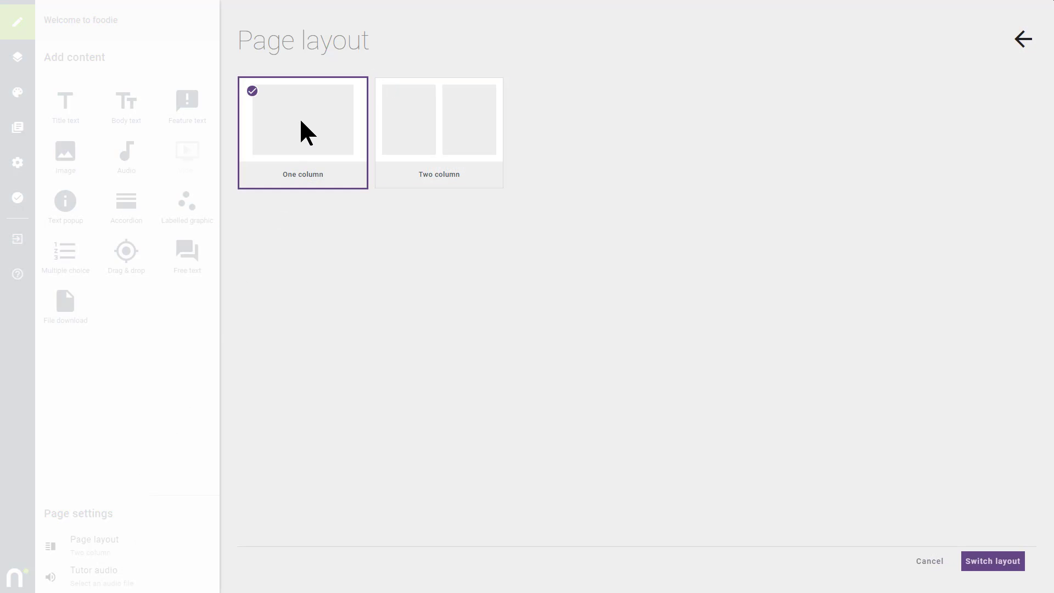
click(994, 562)
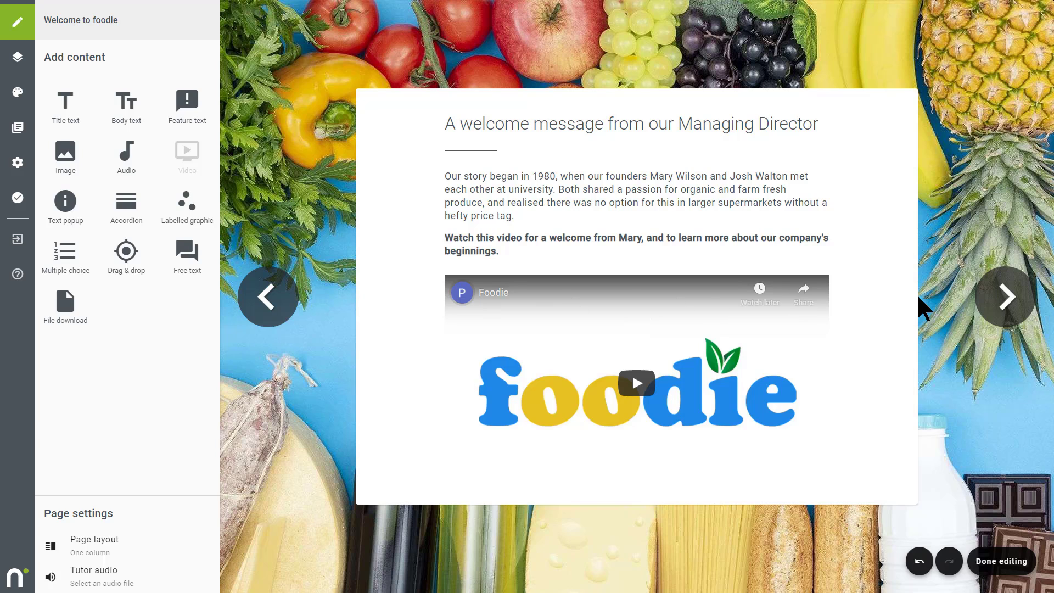
click(999, 567)
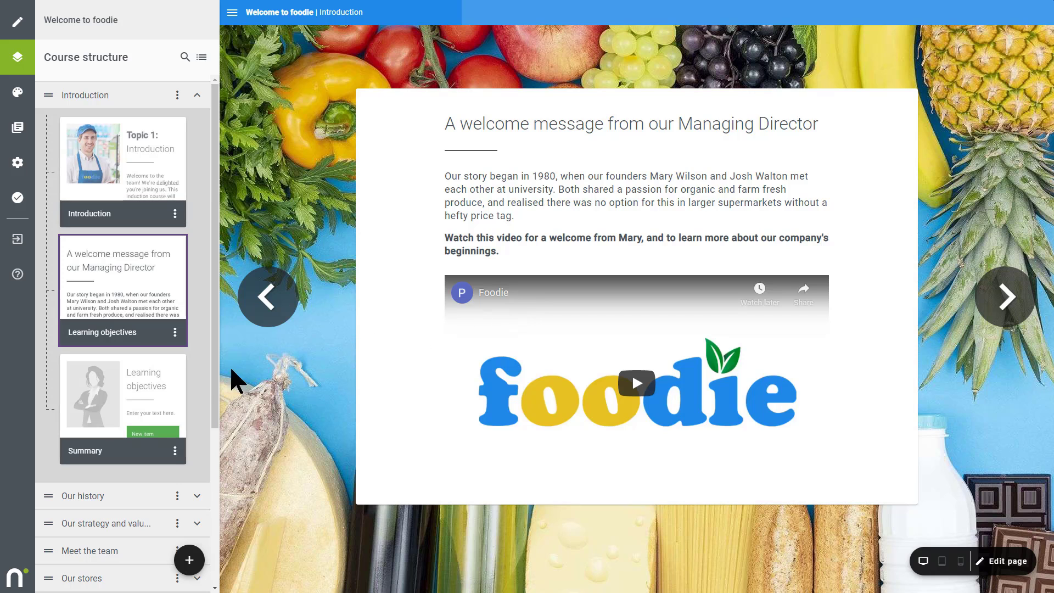
- Replace the placeholder image of the "Tour the store" page's labelled graphic with the "customer-shopping" asset
click(122, 396)
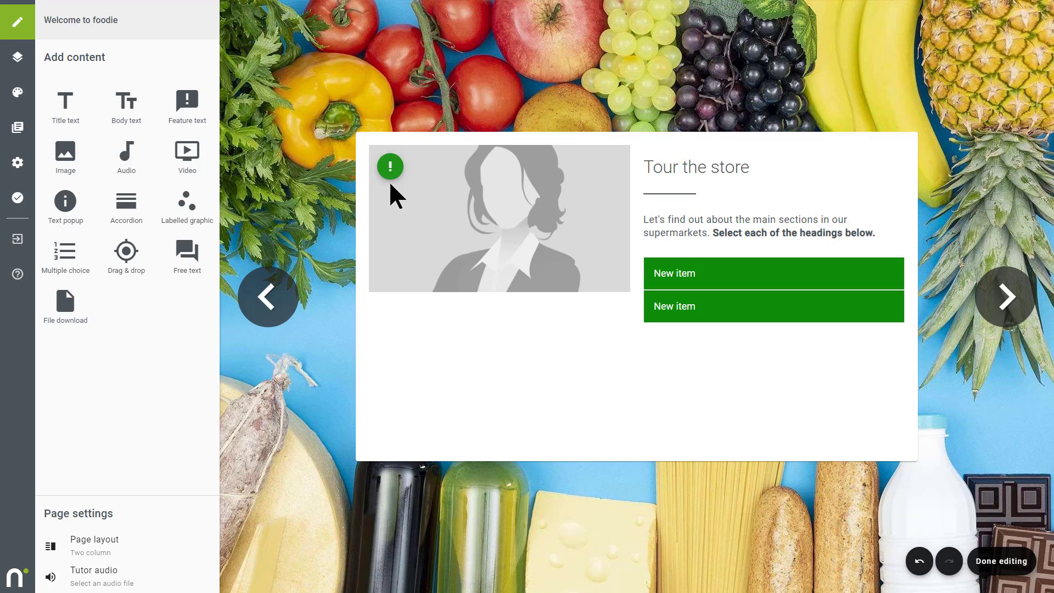
click(626, 214)
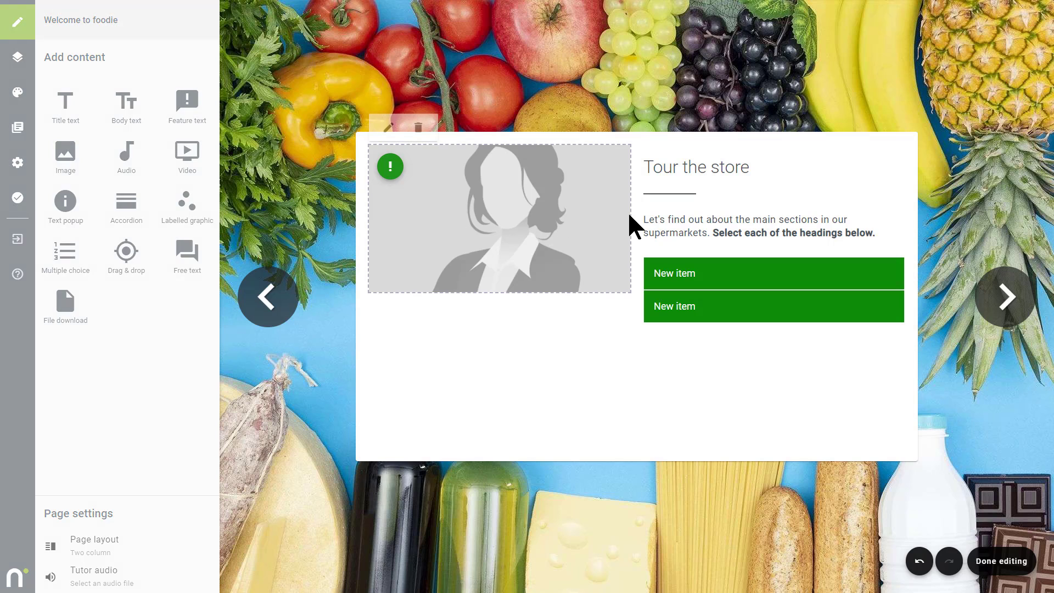
click(388, 128)
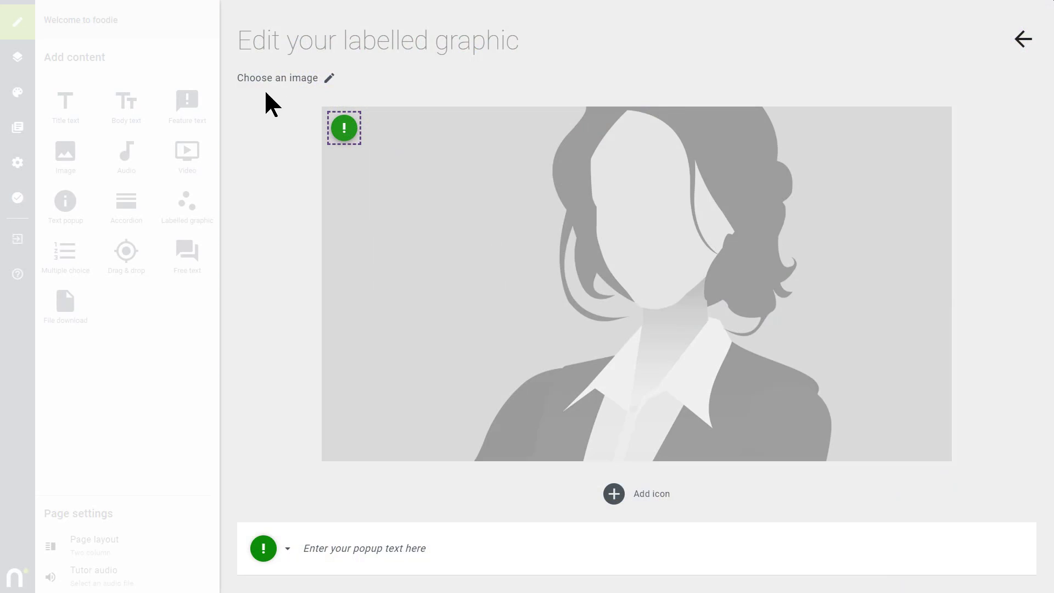
click(281, 78)
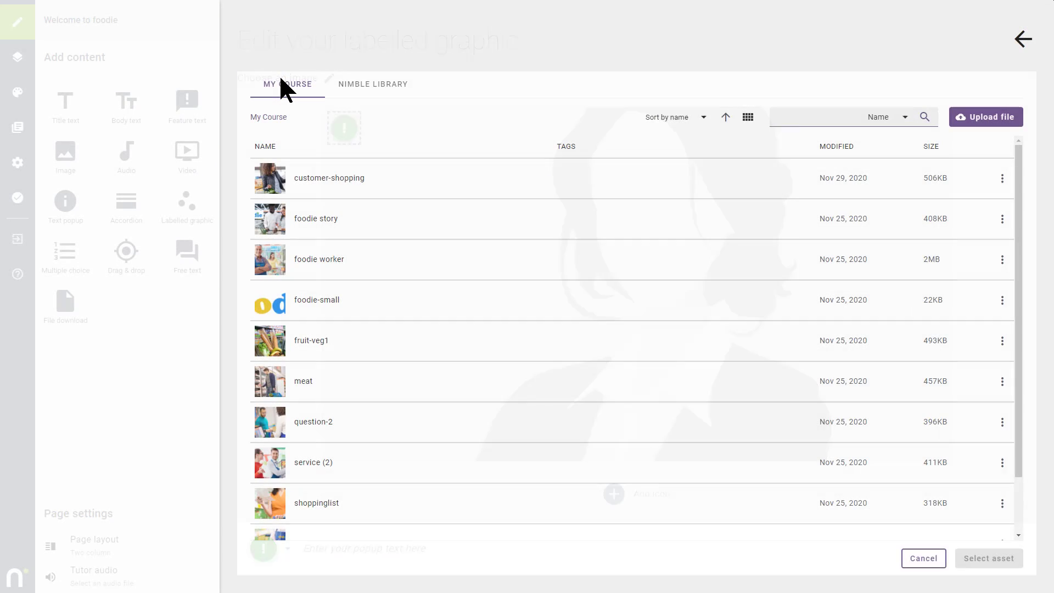
click(369, 179)
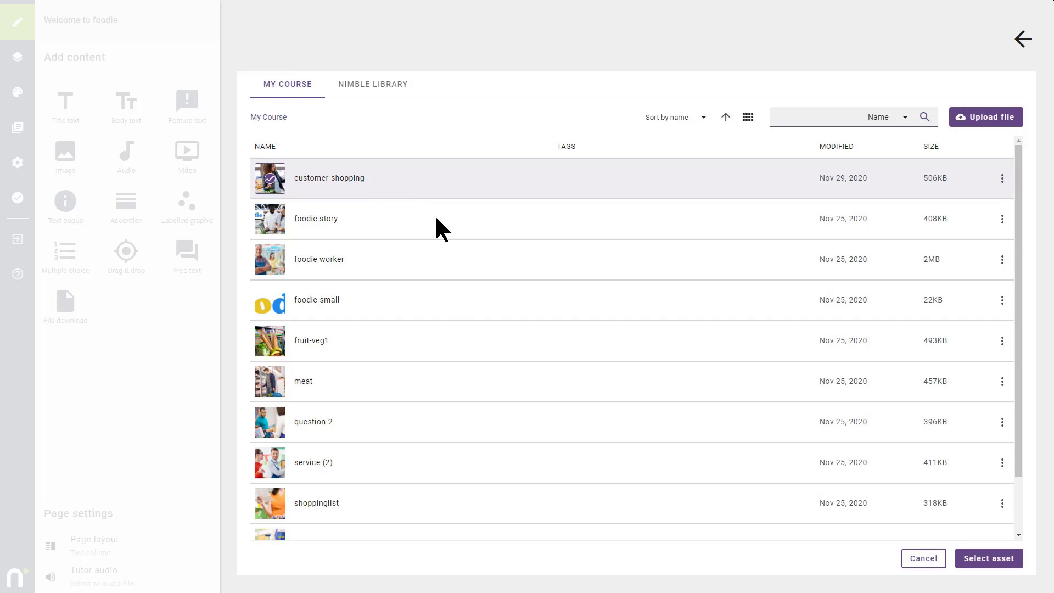
click(988, 557)
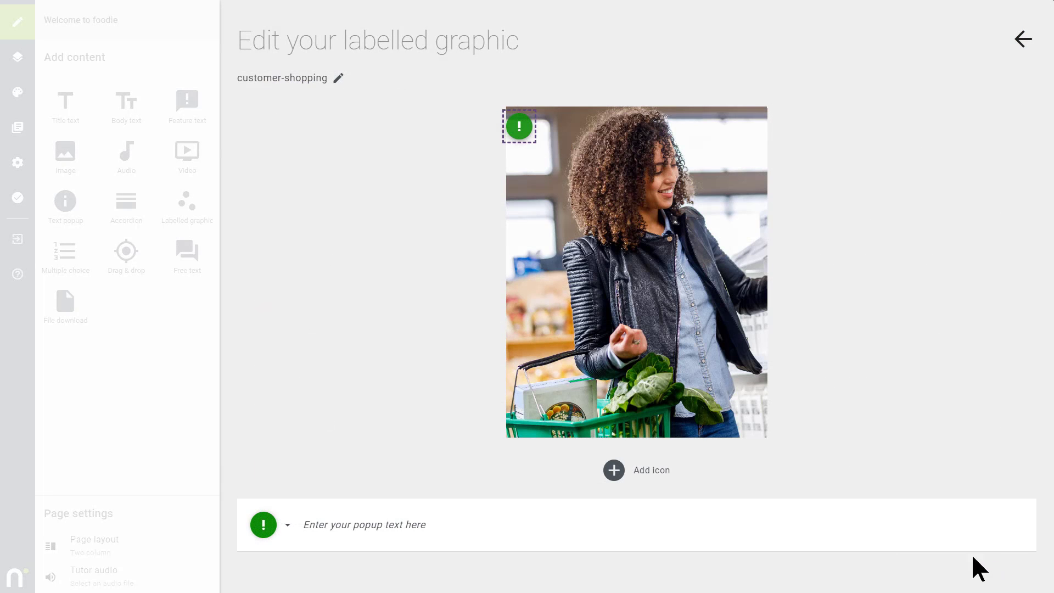
- Give the labelled graphic's icon the Info symbol and popup text "A customer shopping at our Stonehouse branch", and check the popup on the page
click(527, 527)
text(A customer shopping at our Stonehouse branch)
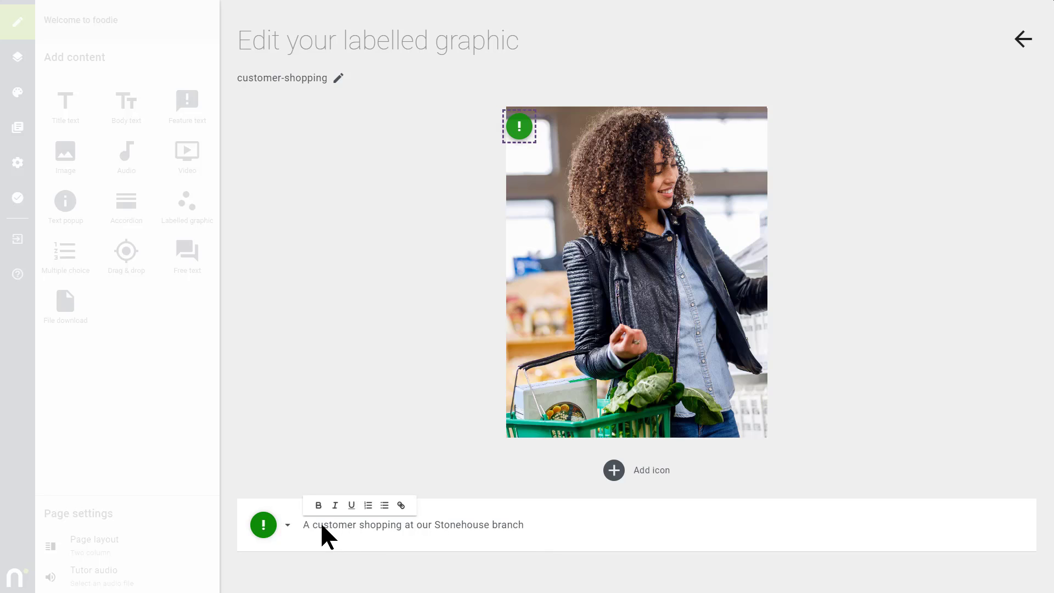
click(287, 525)
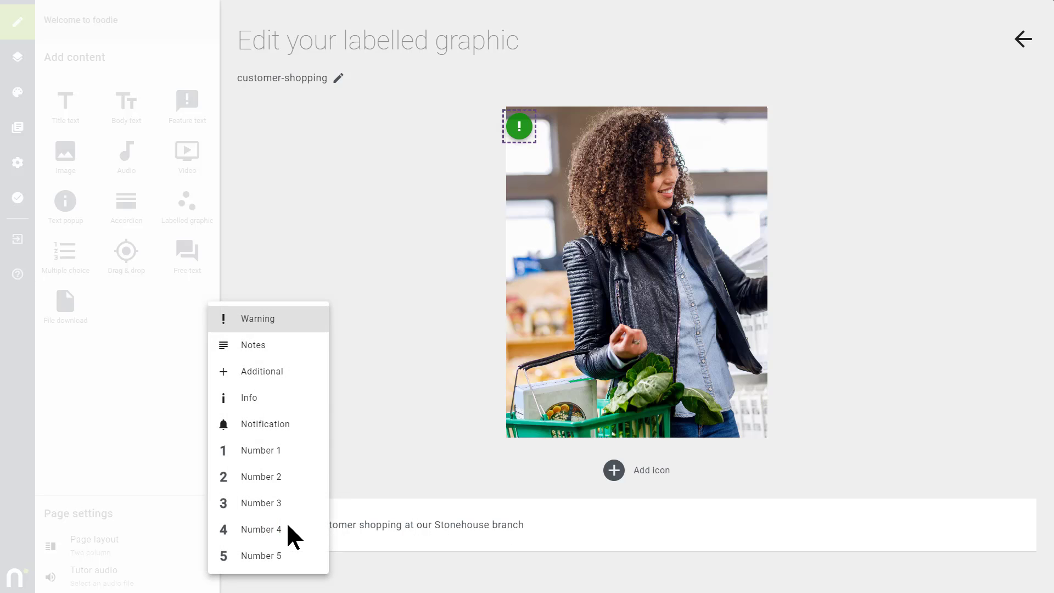
click(289, 400)
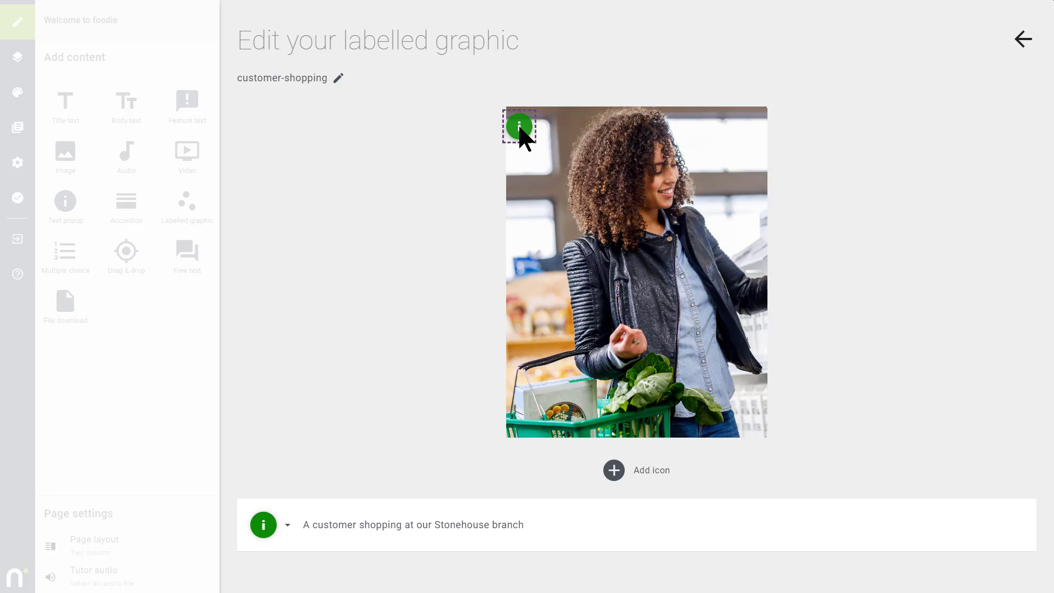
drag(520, 128, 526, 128)
click(1023, 39)
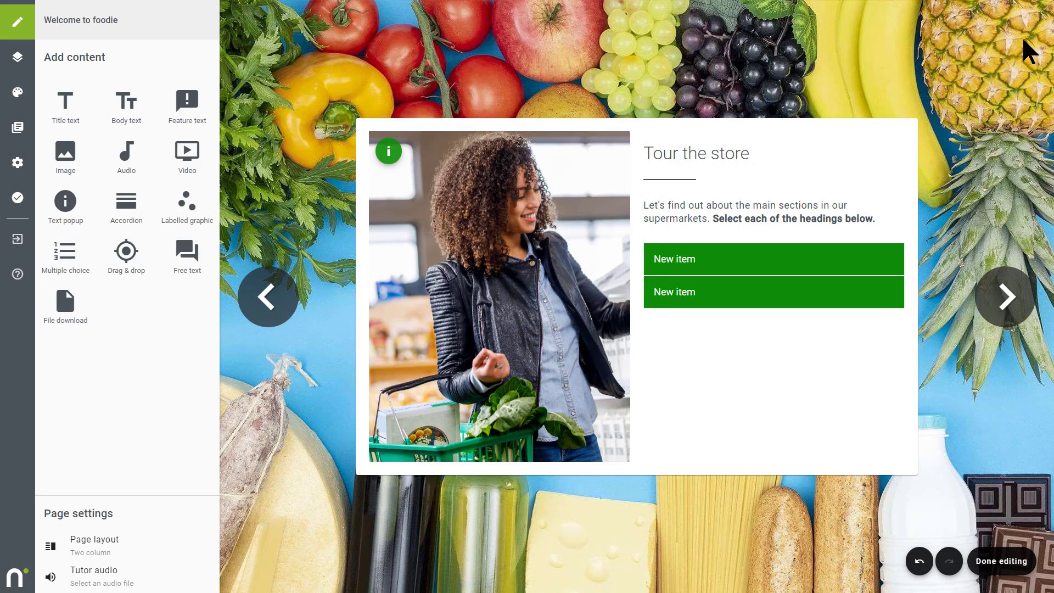
click(389, 152)
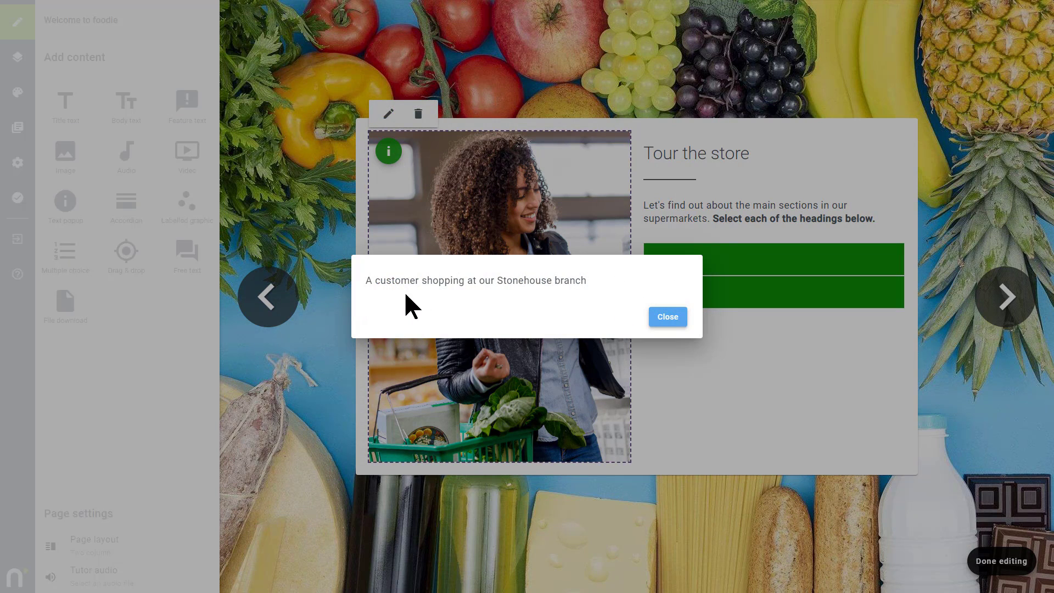
click(668, 316)
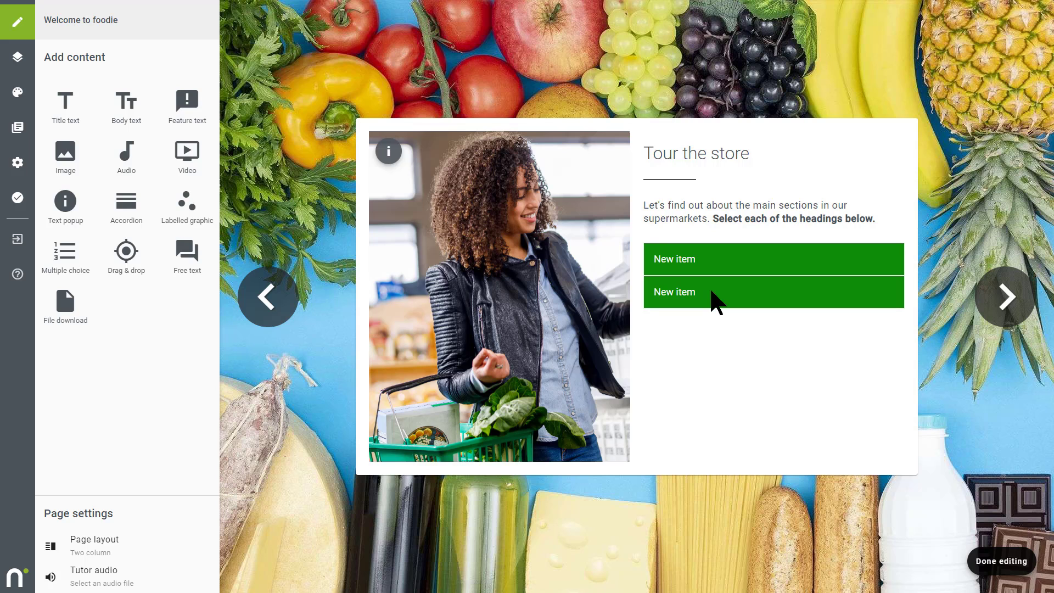
- Add three more items to the accordion on the "Tour the store" page
click(710, 271)
click(664, 226)
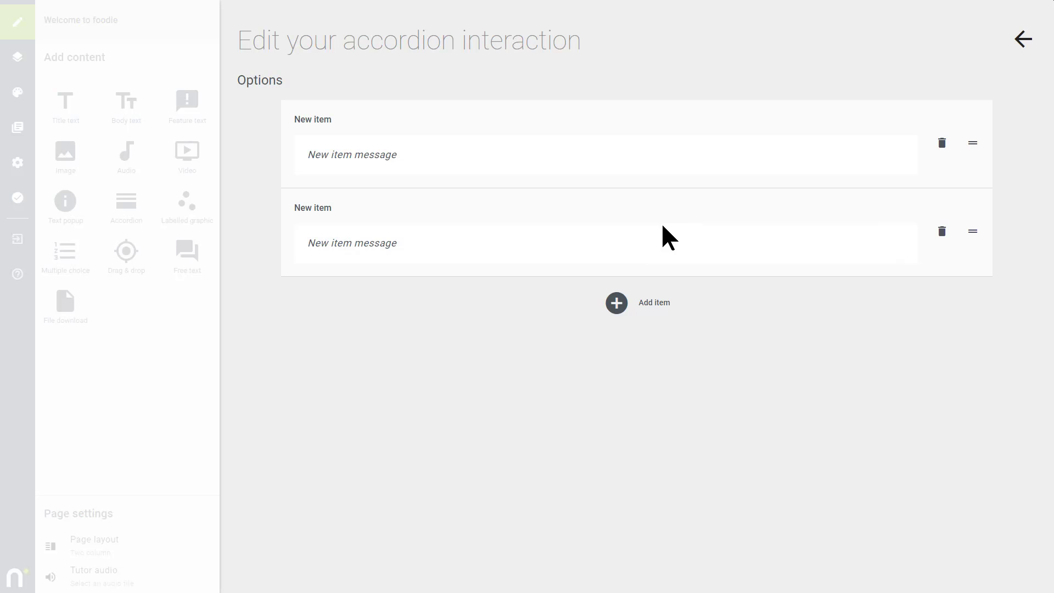
click(616, 303)
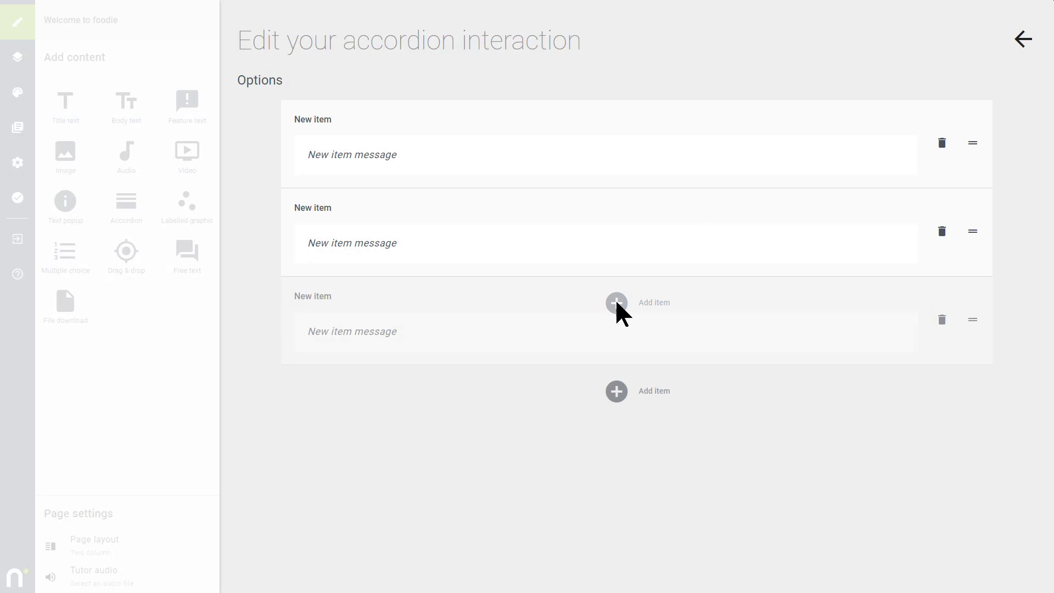
click(617, 391)
click(615, 480)
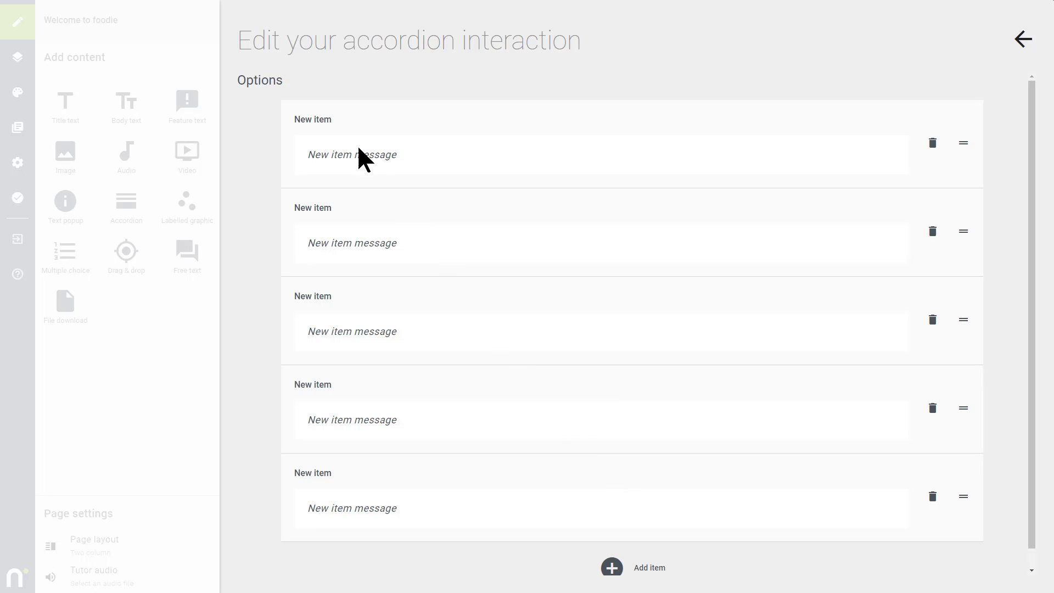
- Title the five accordion items "Meat and fish", "Fruit and vegetables", "Dairy", "Bakery" and "Frozen foods"
click(337, 120)
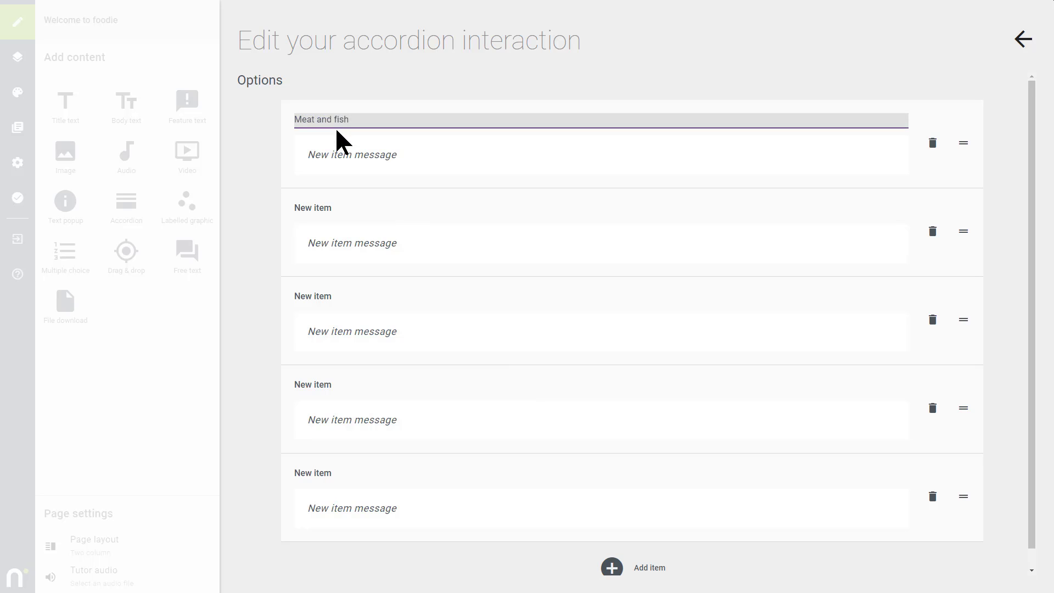
click(336, 207)
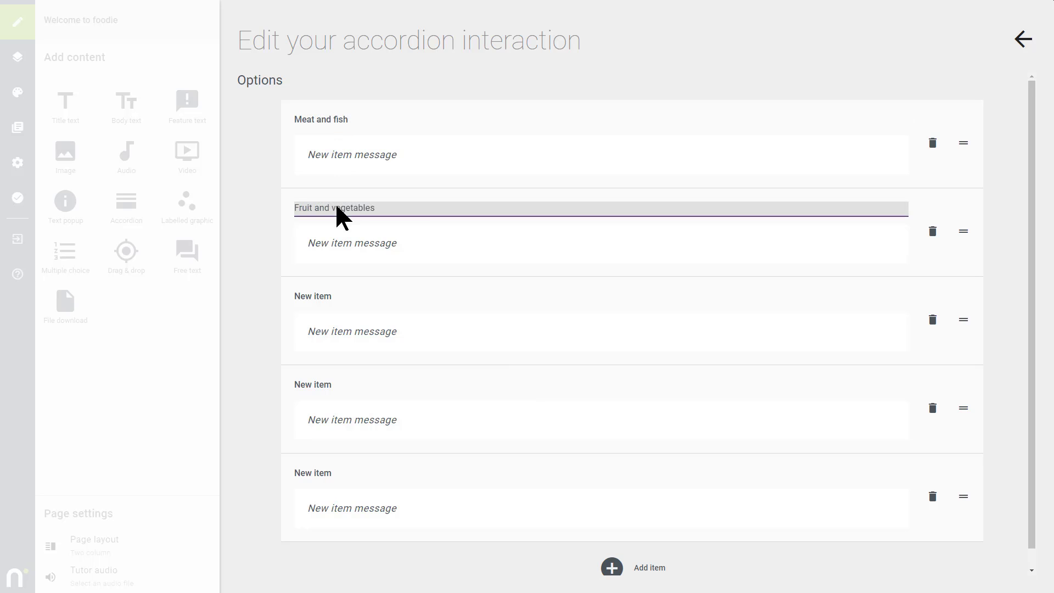
click(336, 299)
click(337, 385)
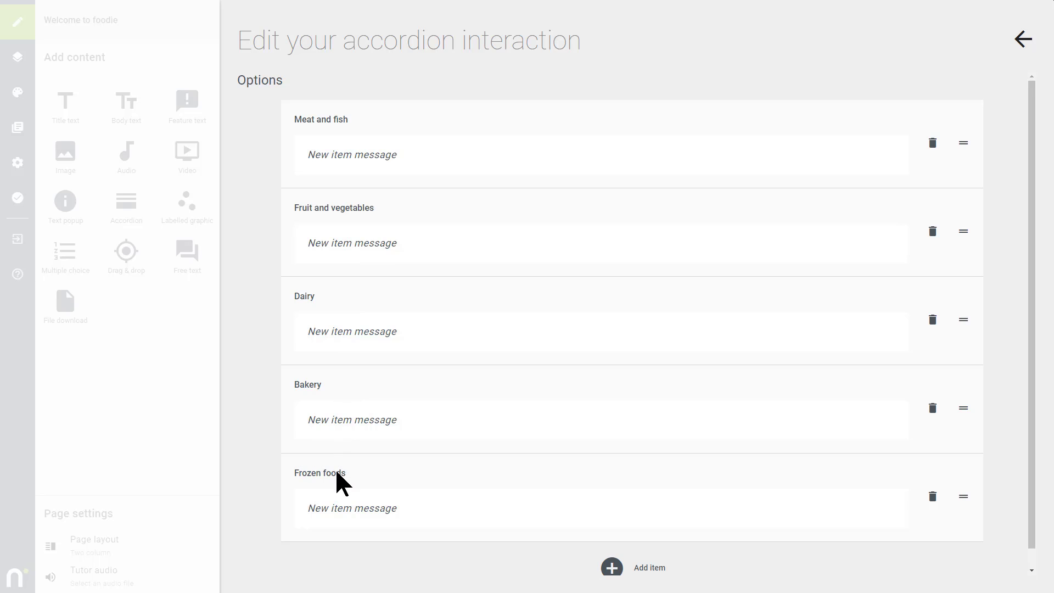
- Fill in each accordion item's message with a short description, bolding key phrases such as "highest quality standards" and "pick the very best produce"
click(337, 162)
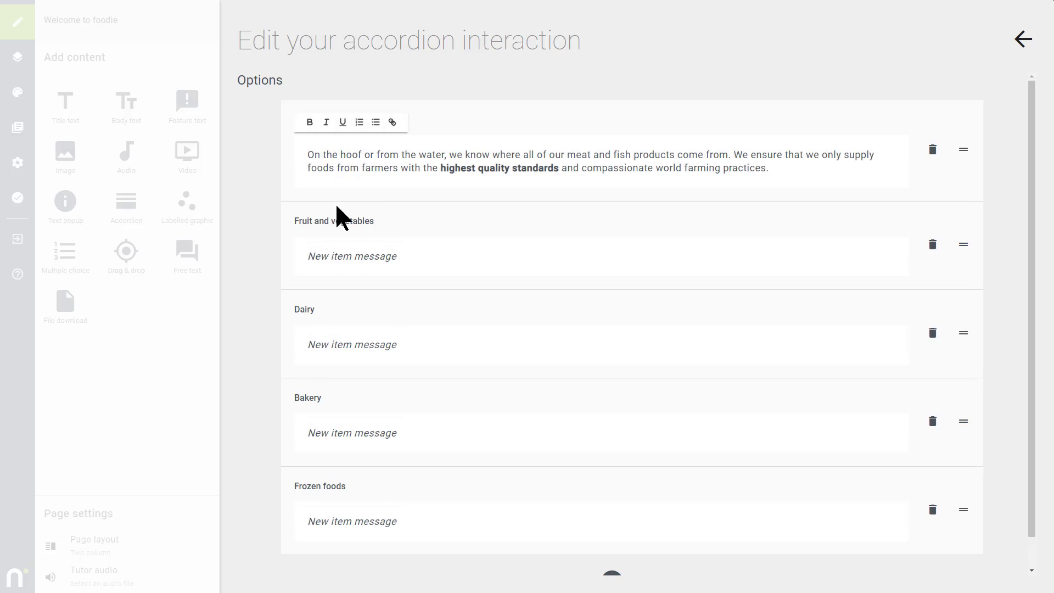
click(337, 256)
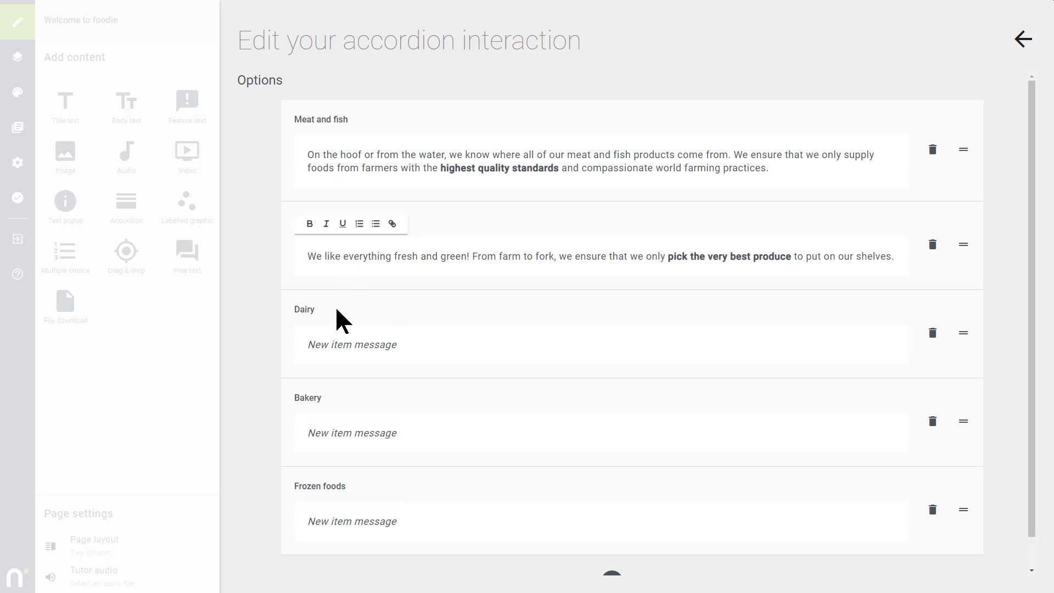
click(337, 344)
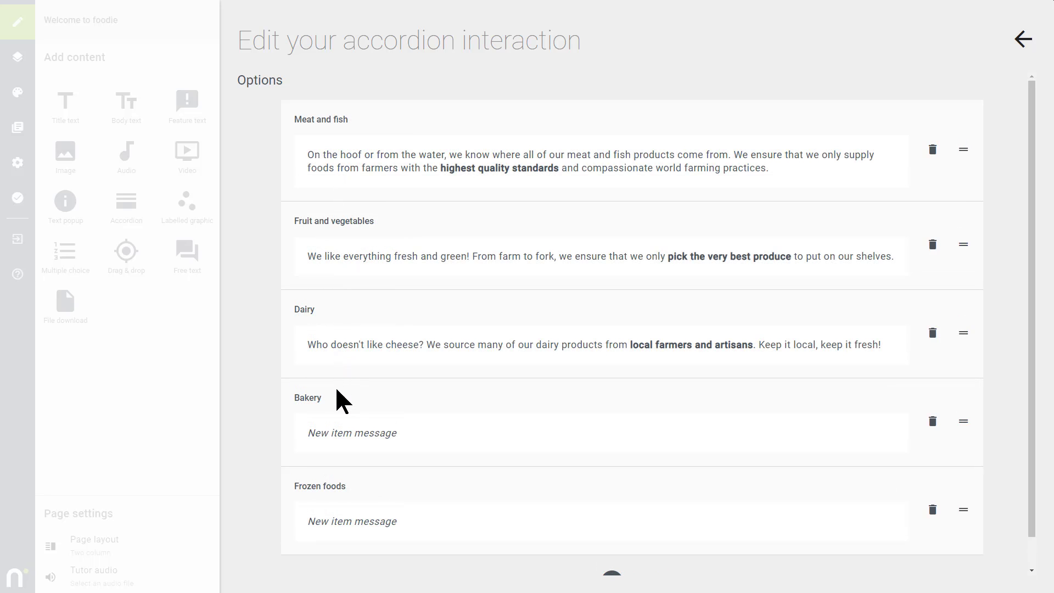
click(337, 434)
click(337, 534)
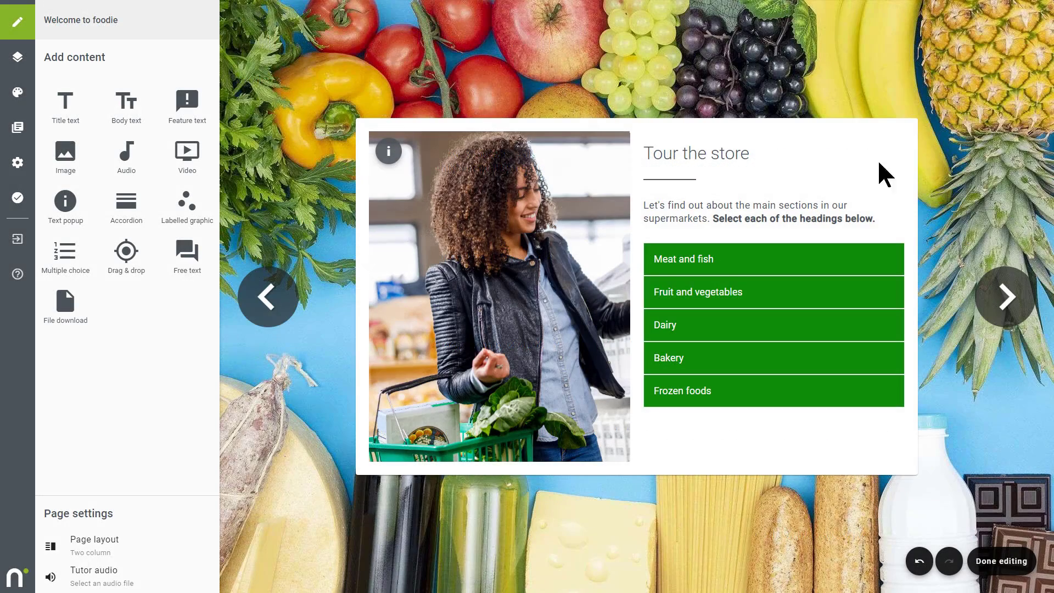
- Expand the accordion headings on the "Tour the store" page to check their text, and finish editing the page
click(765, 258)
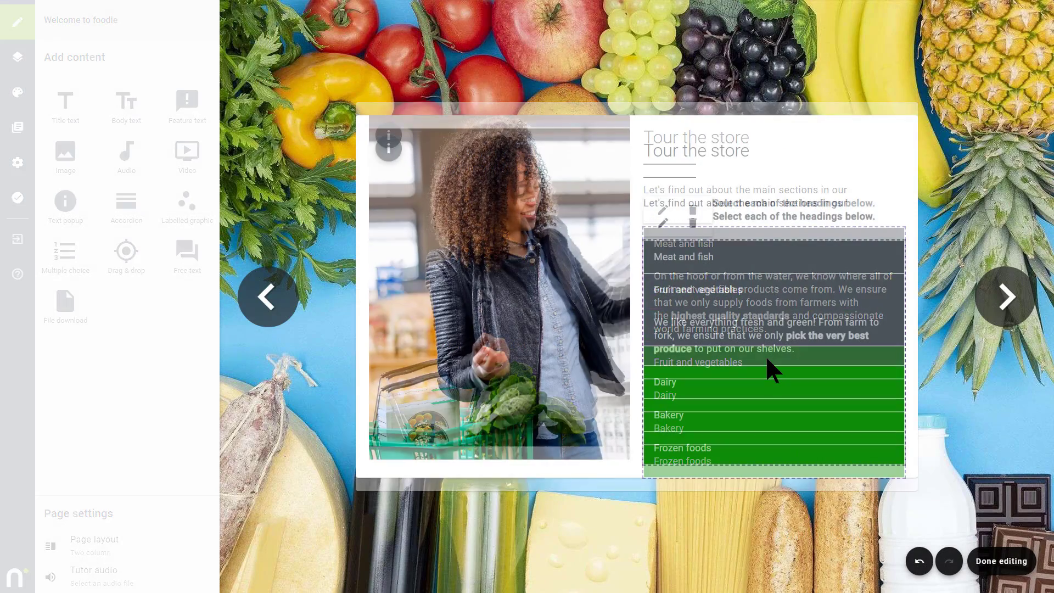
click(765, 377)
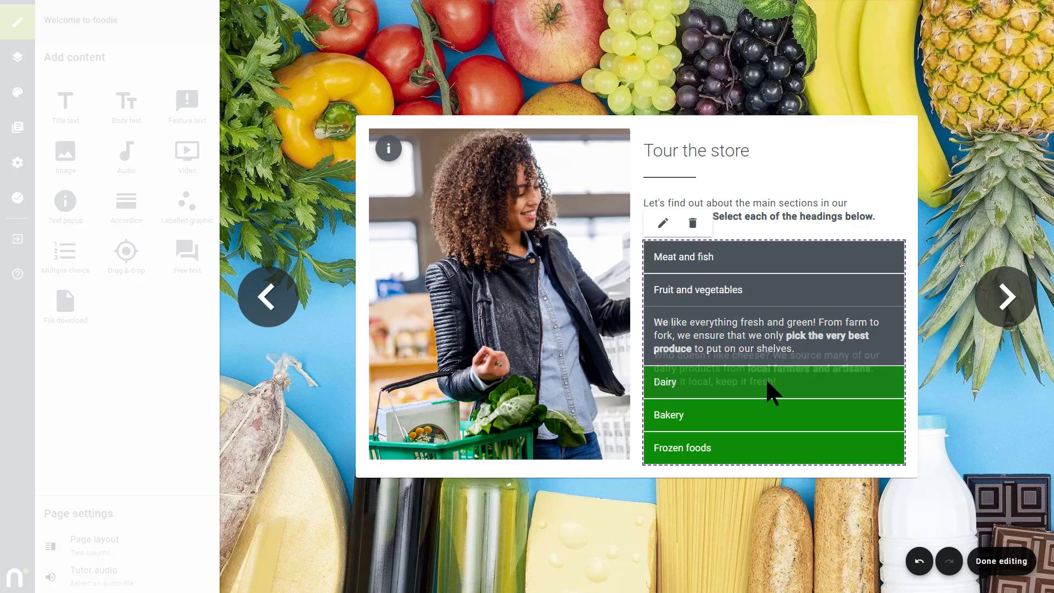
click(767, 414)
click(767, 449)
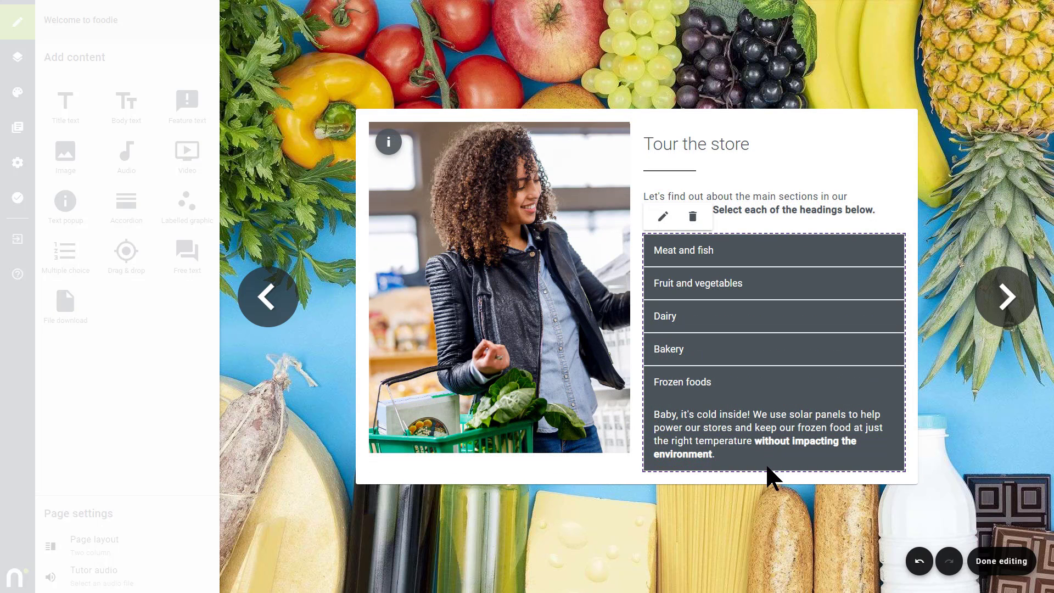
click(767, 474)
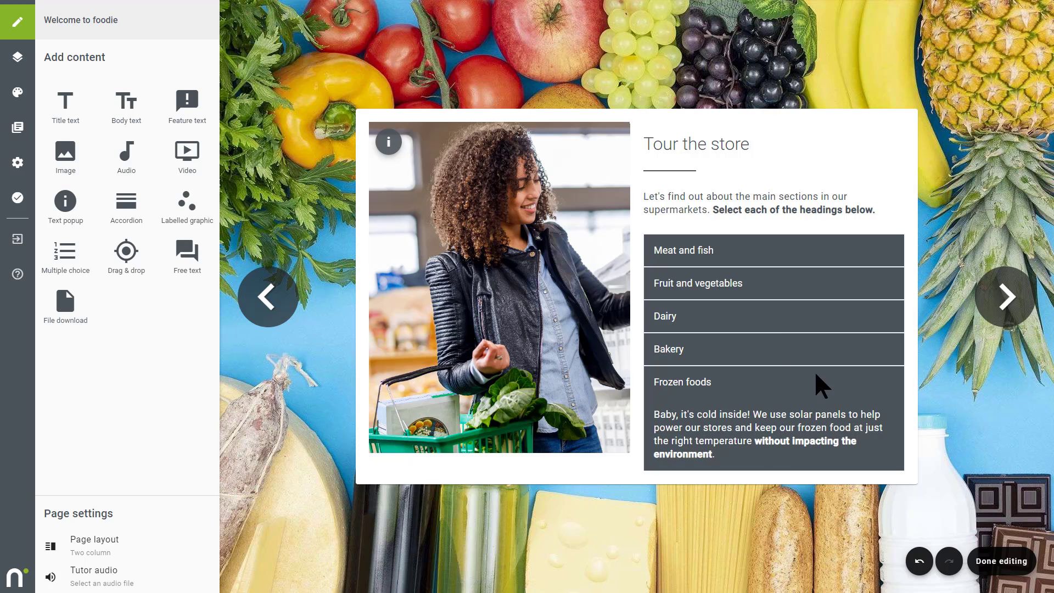
click(998, 564)
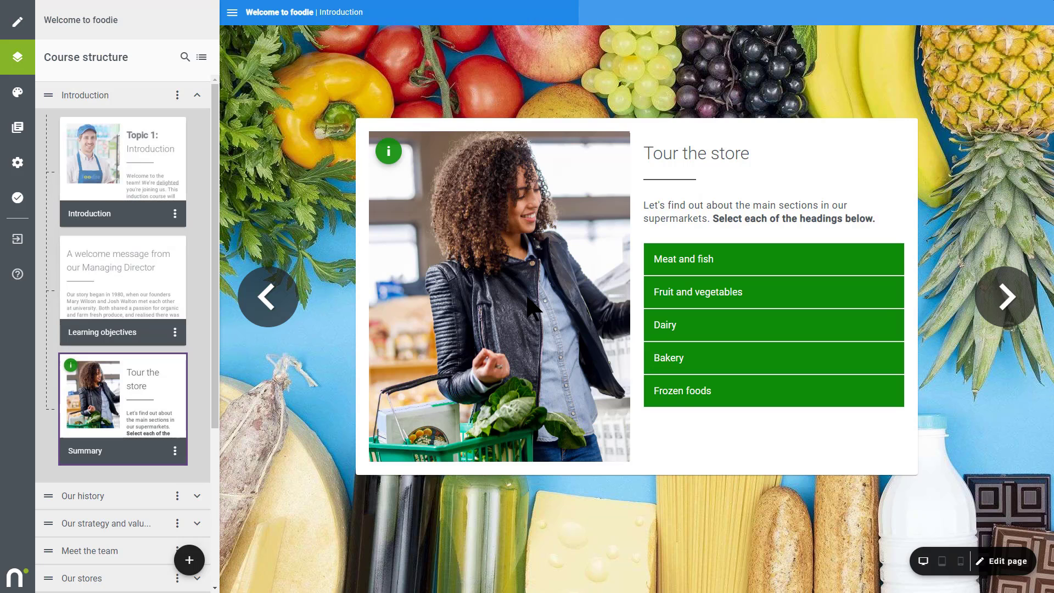
- Open the Assessment introduction page of the "Check your knowledge" topic to view it
scroll(215, 589, down, 3)
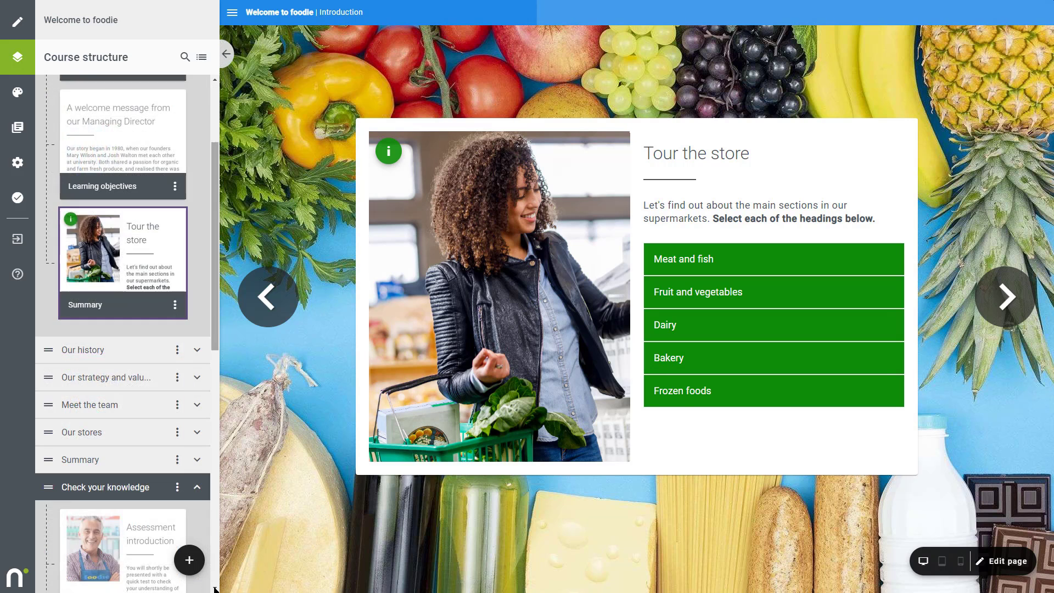
scroll(215, 589, down, 7)
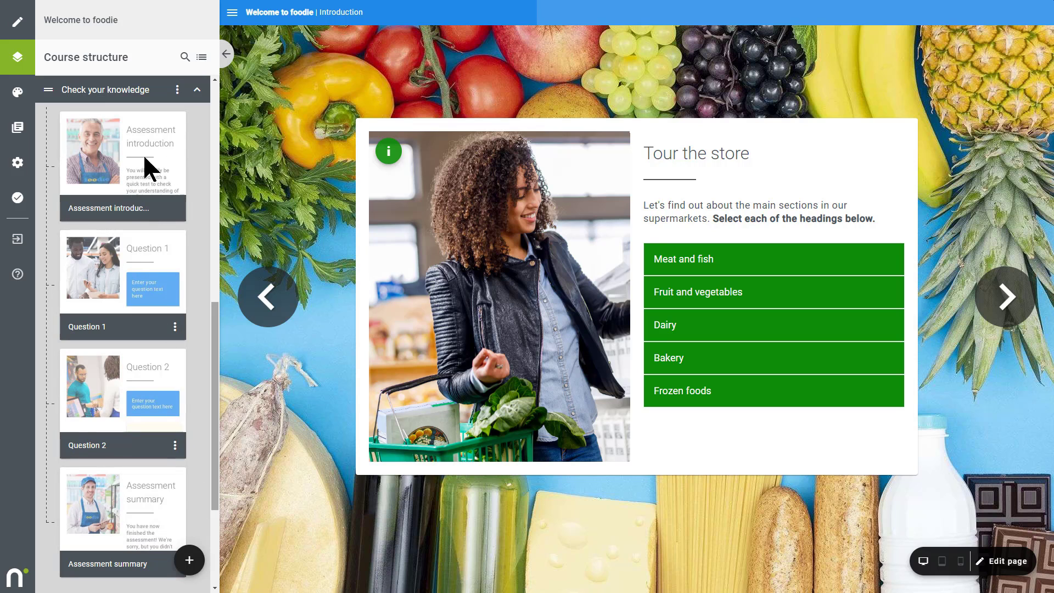
click(124, 164)
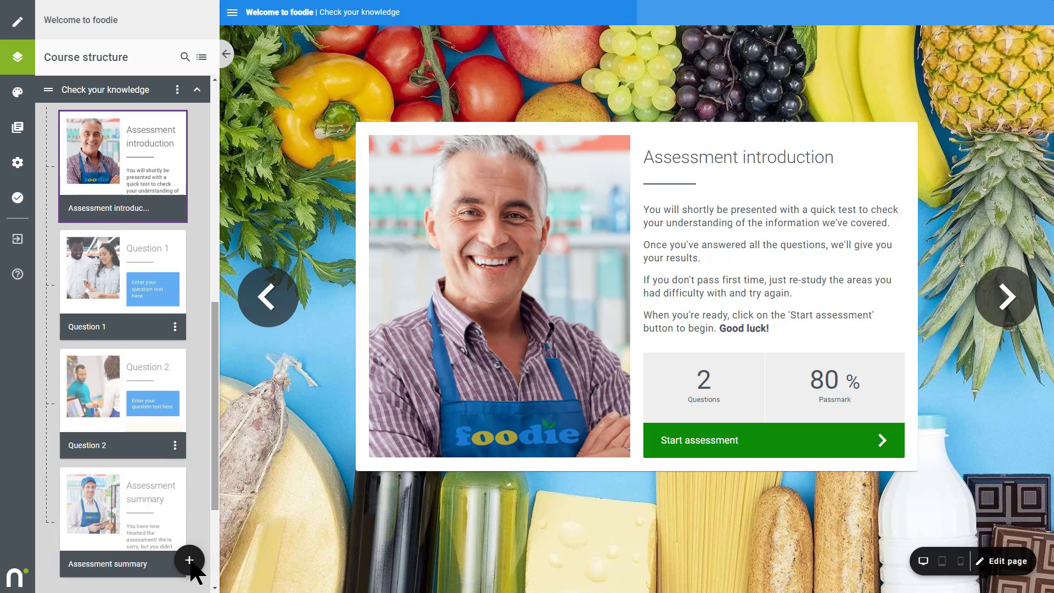
- Edit the Question 1 page, setting its question to "Which of the following things are the most important for our customers?"
click(121, 268)
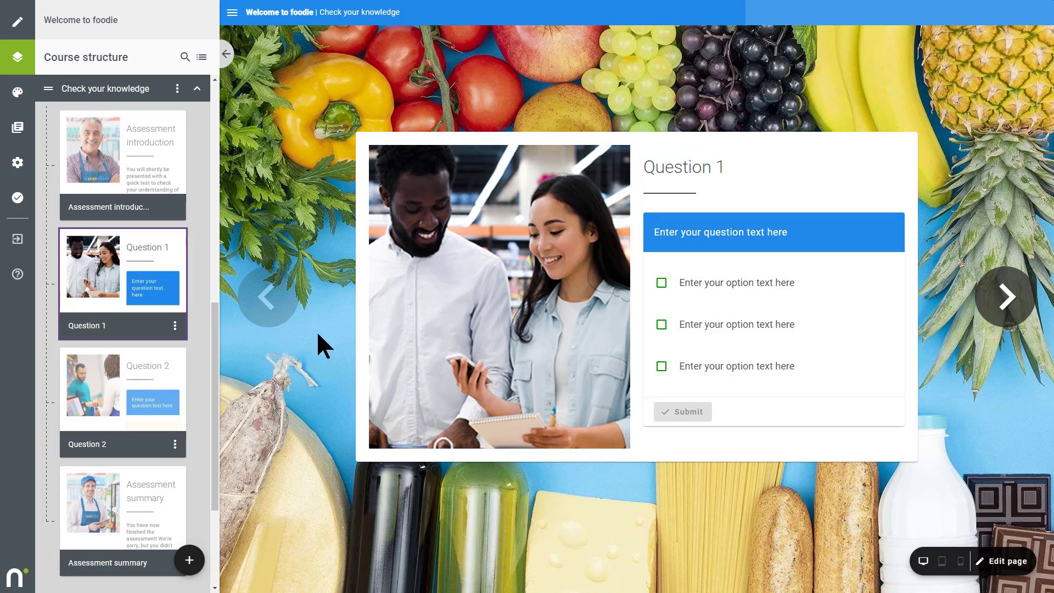
click(1008, 567)
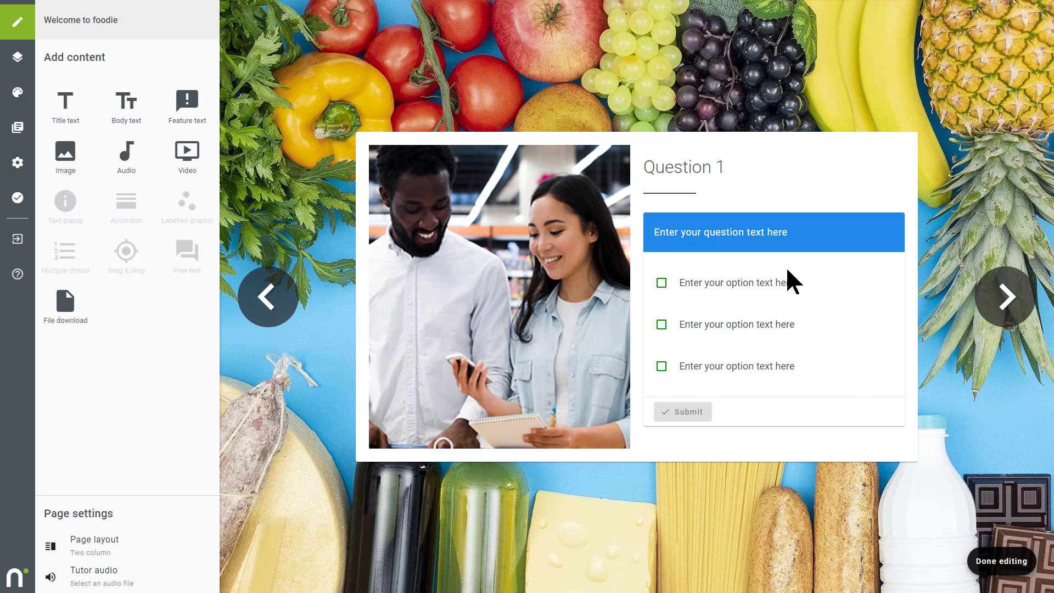
mouse_move(724, 221)
click(665, 194)
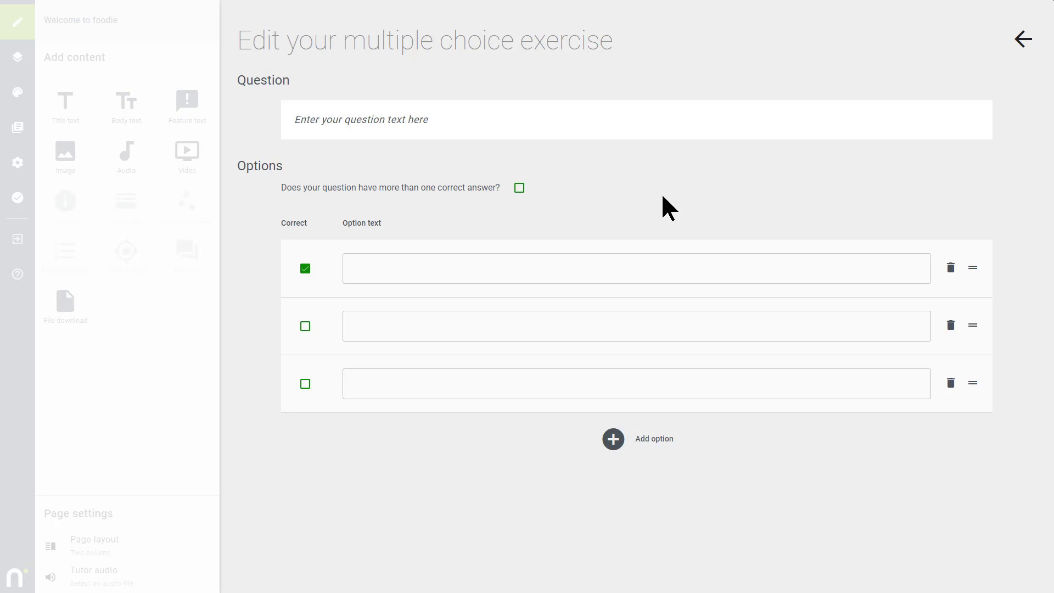
click(453, 120)
text(Which of the following things are the most important for our customers?)
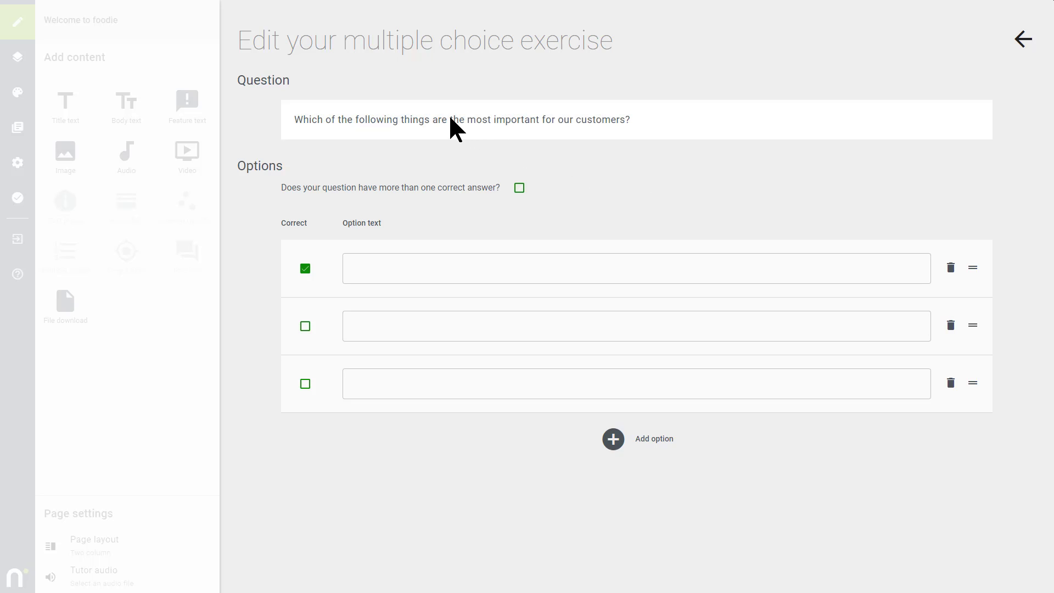
- Enter the three answer options "Freshness and quality", "Faster checkout service" and "Friendly service"
click(453, 270)
text(Freshness and quality)
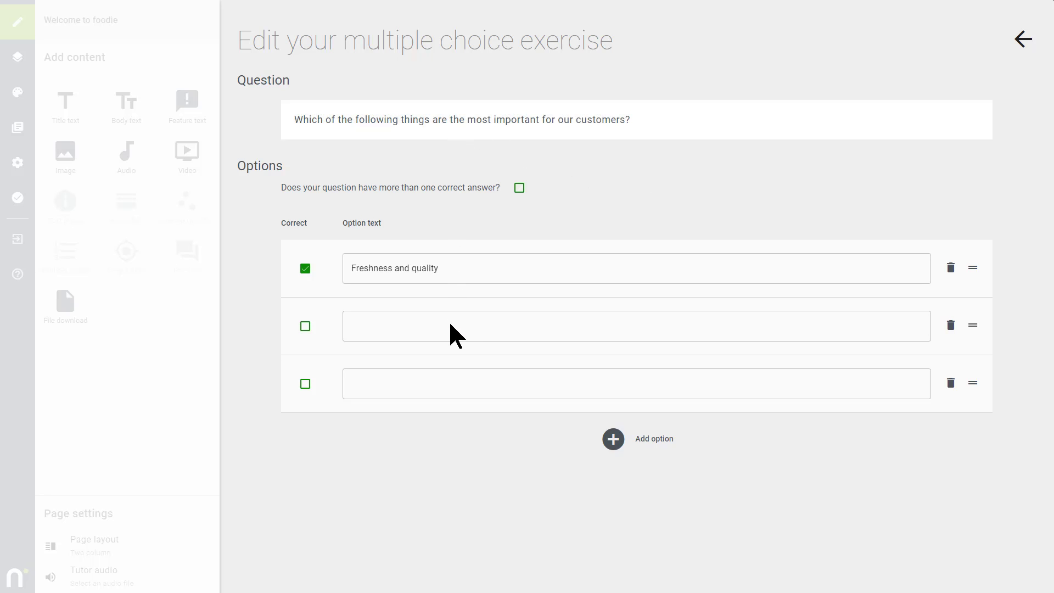
click(451, 326)
text(Faster checkout service)
click(451, 388)
text(Friendly service)
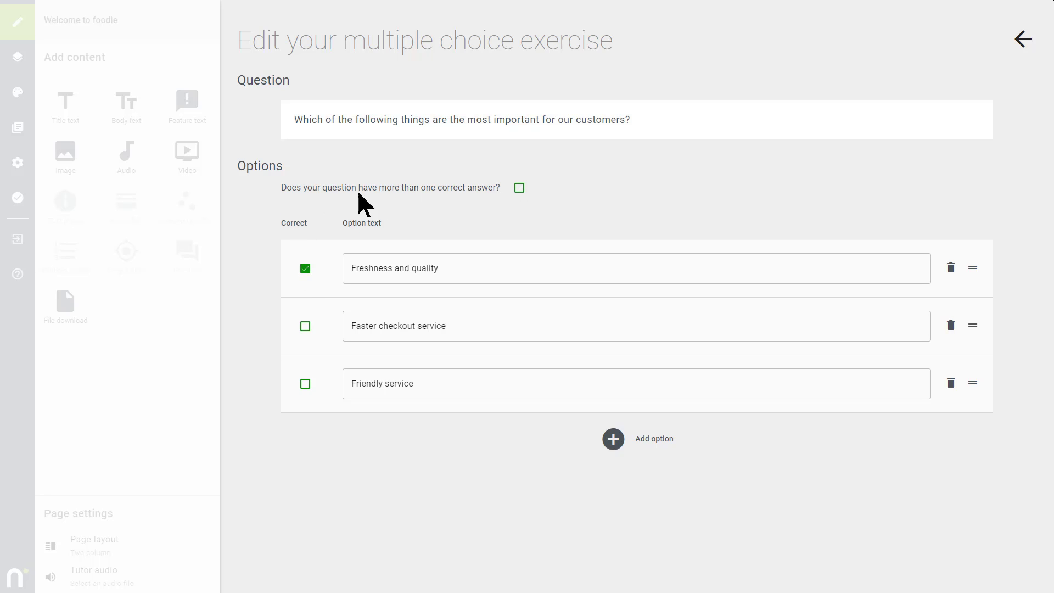
- Allow more than one correct answer, mark "Friendly service" as correct too, and finish editing Question 1
click(519, 187)
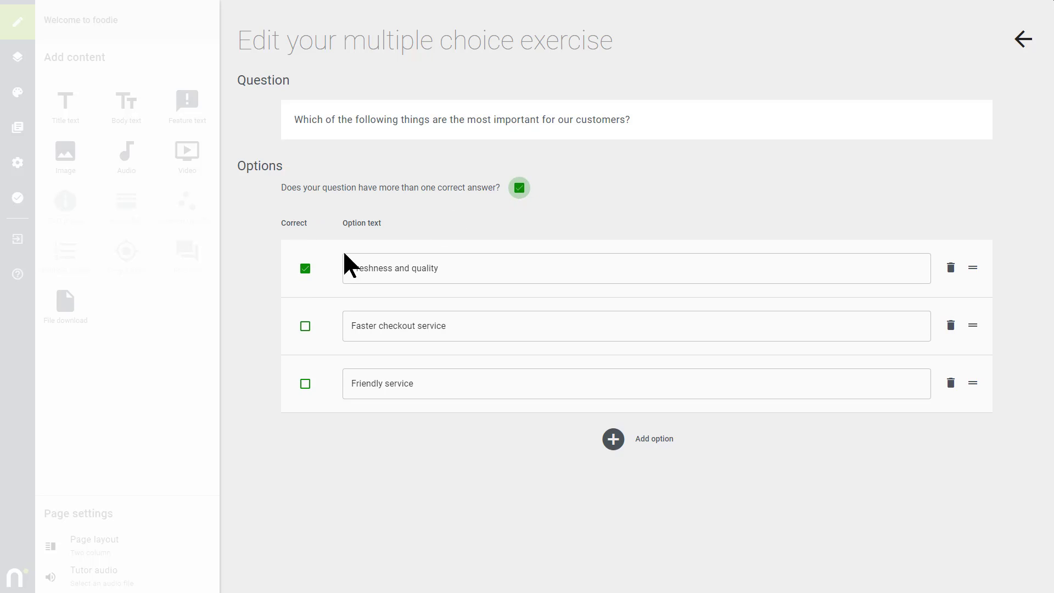
click(306, 384)
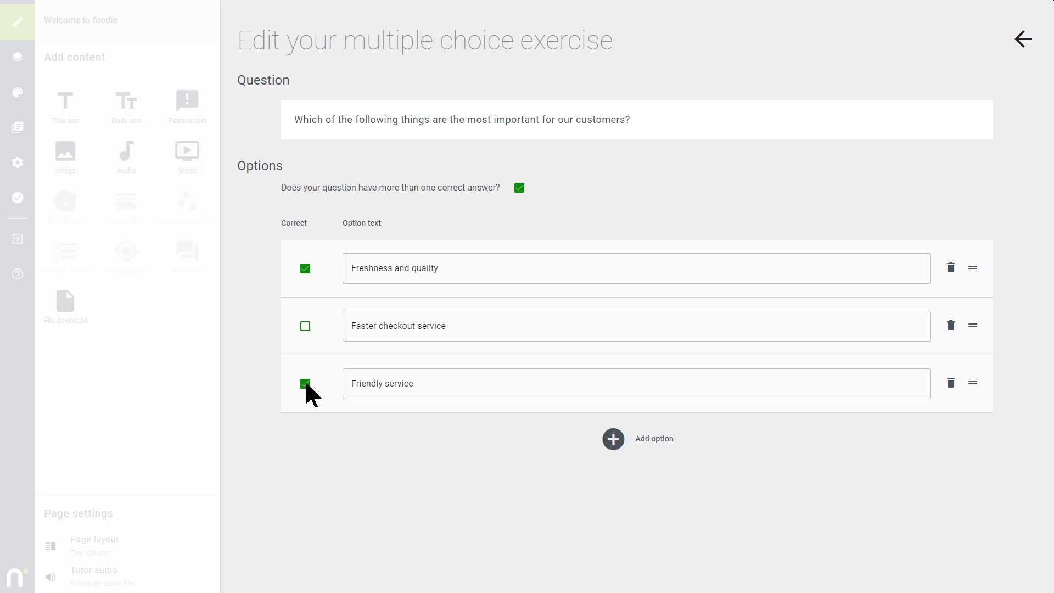
click(1023, 39)
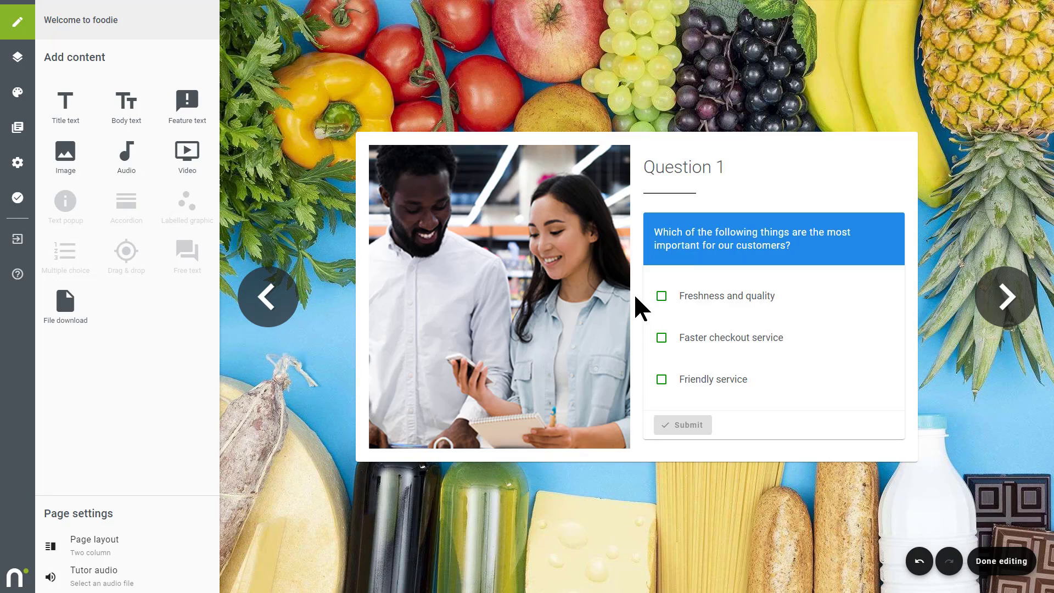
click(1001, 561)
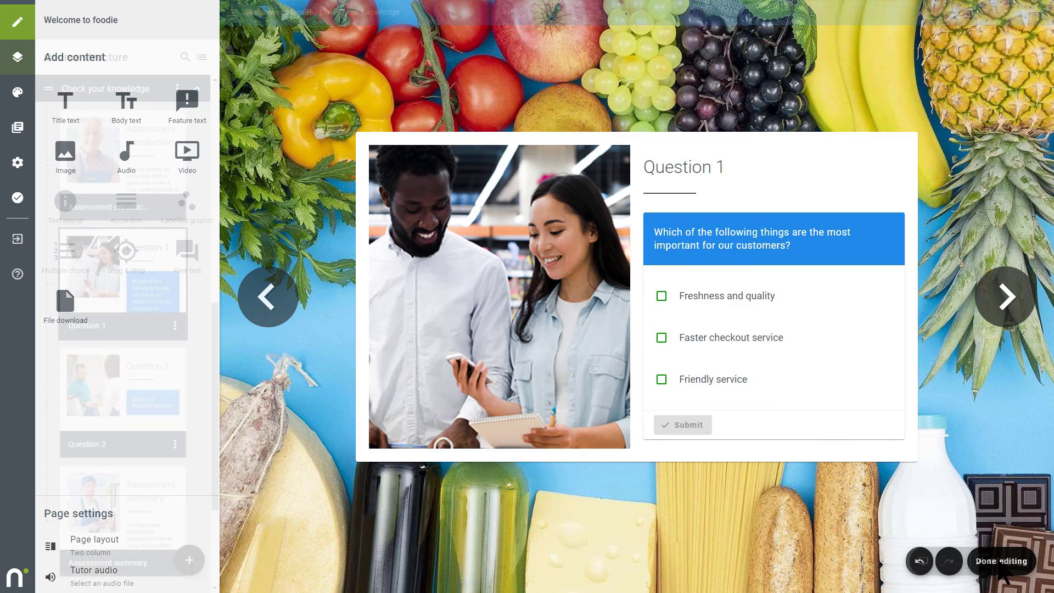
- Edit the Question 2 page, setting its question to "What are some of the things you can do to make a great impression on our customers?"
click(123, 391)
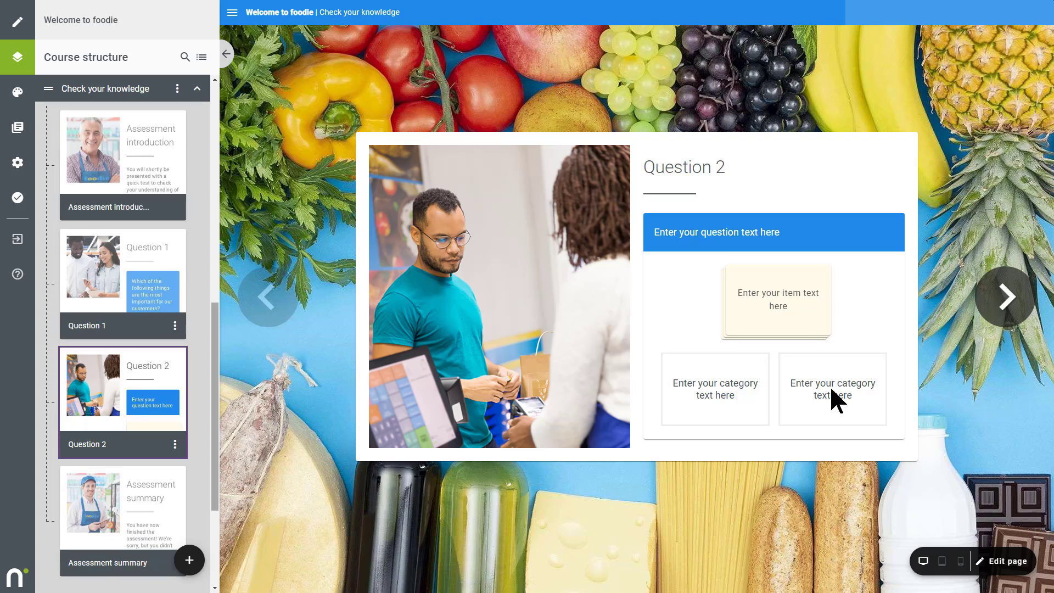
click(1007, 562)
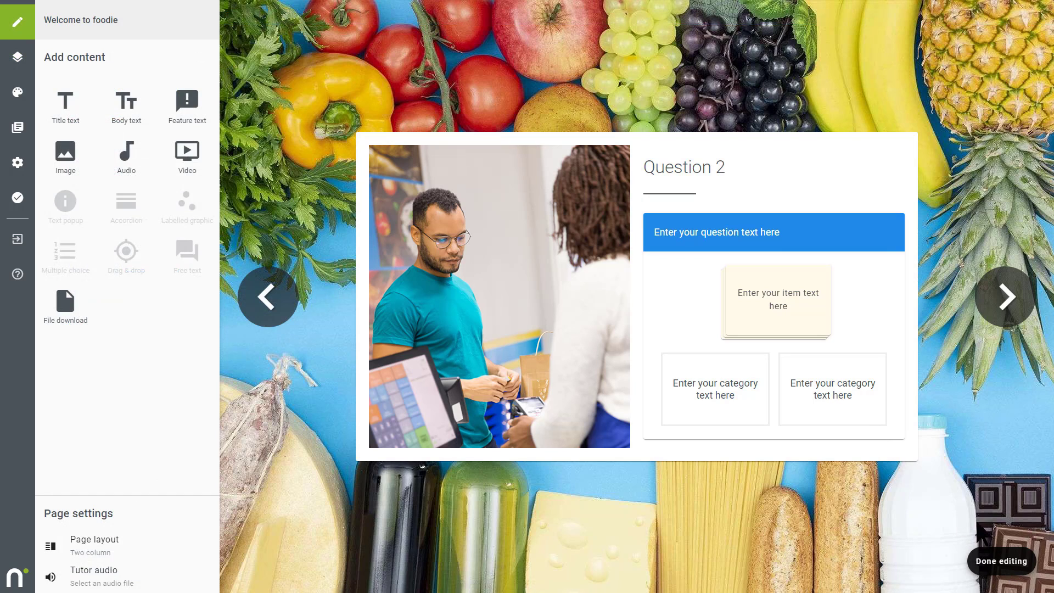
click(760, 240)
click(663, 196)
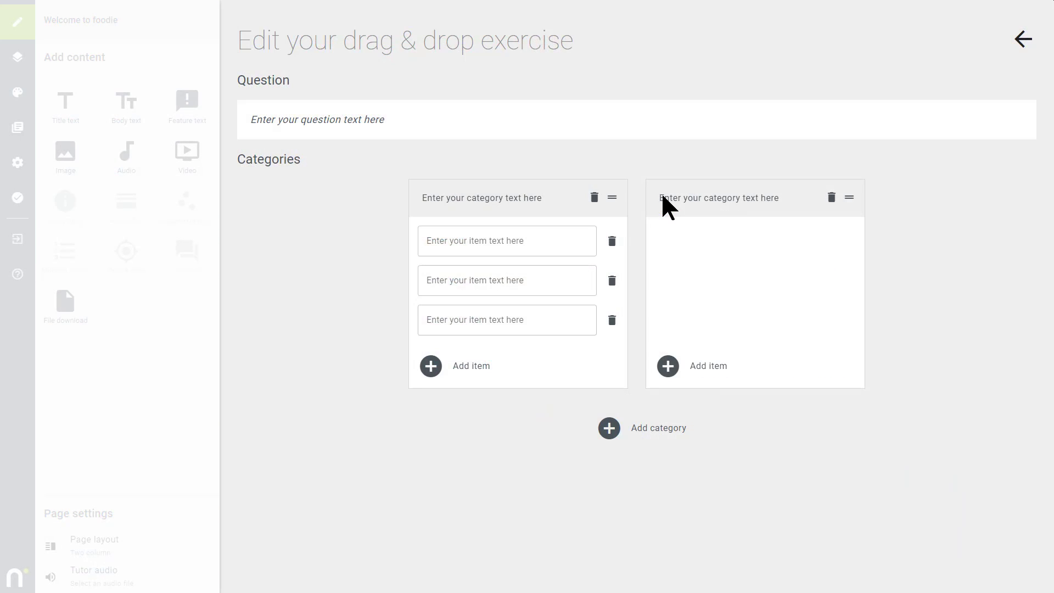
click(456, 119)
text(What are some of the things you can do to make a great impression on our customers?)
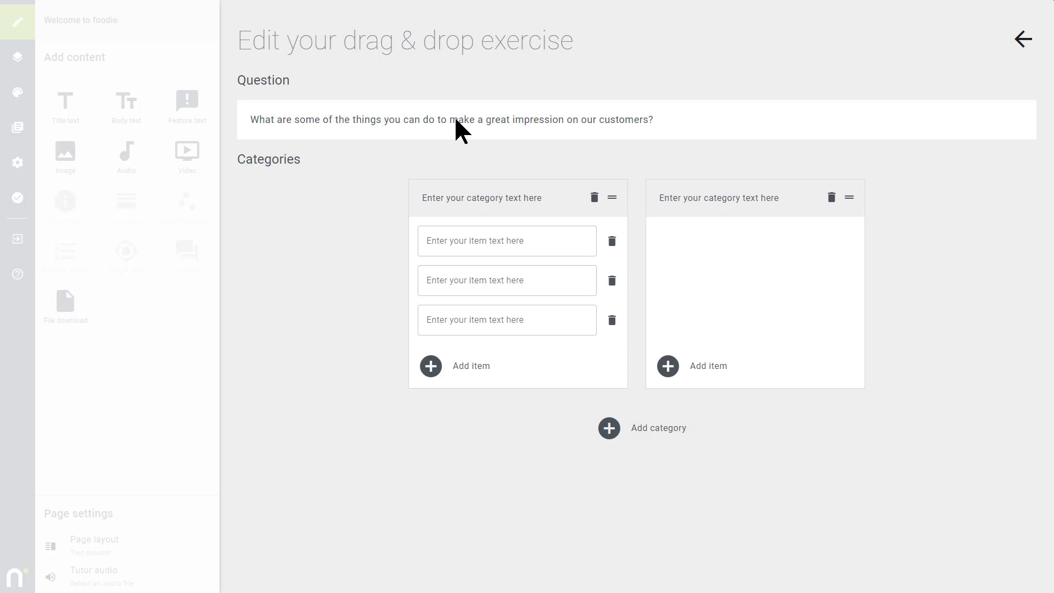
- Name the two categories of the drag & drop exercise "Great" and "Not great"
click(460, 197)
text(Great)
click(716, 204)
text(Not great)
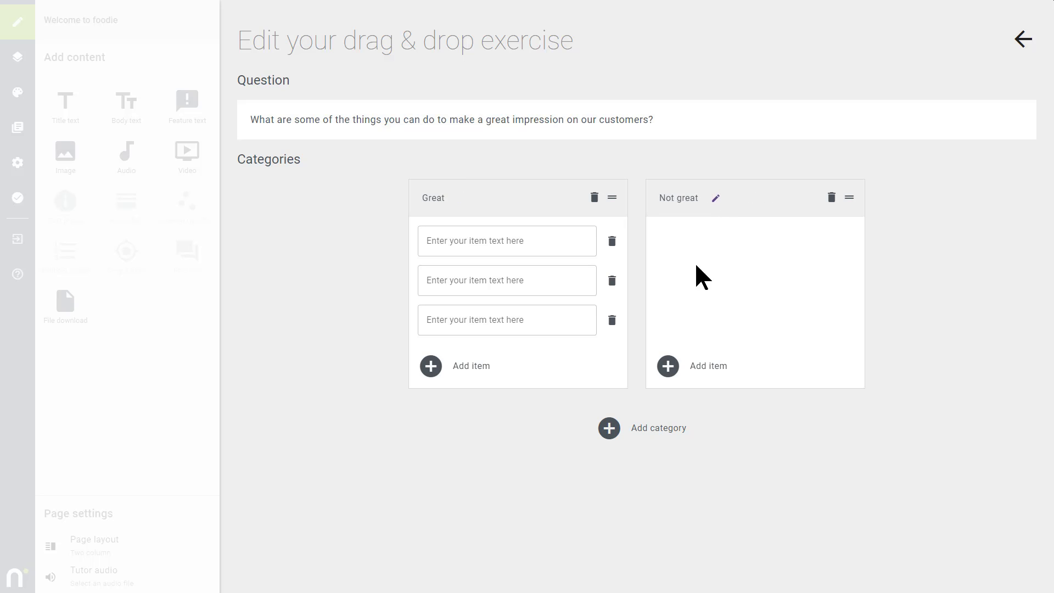
- Add two items to the "Not great" category and delete the third item from the "Great" category
click(668, 366)
click(668, 366)
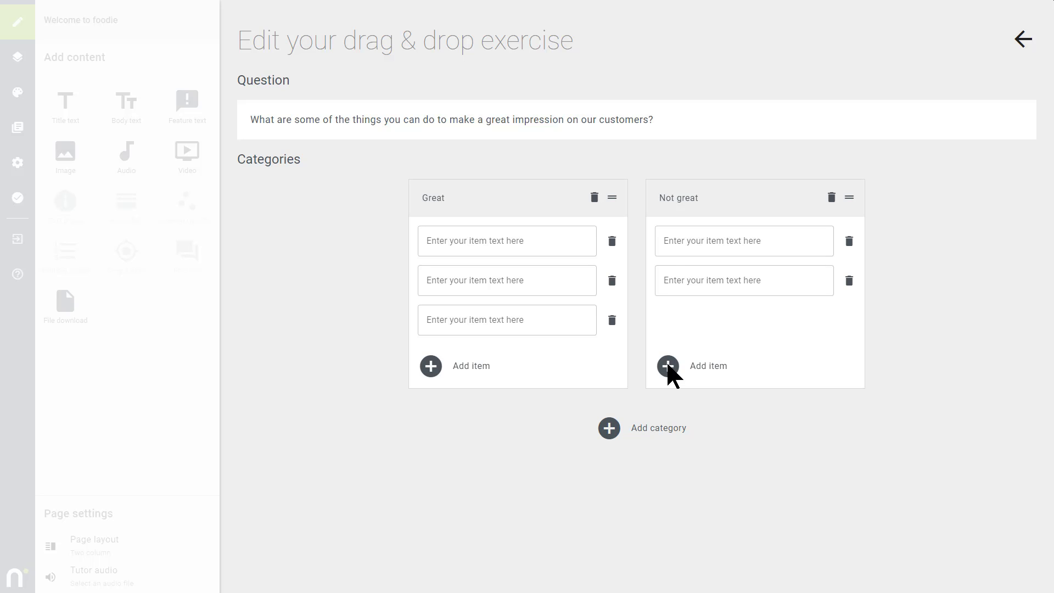
click(613, 320)
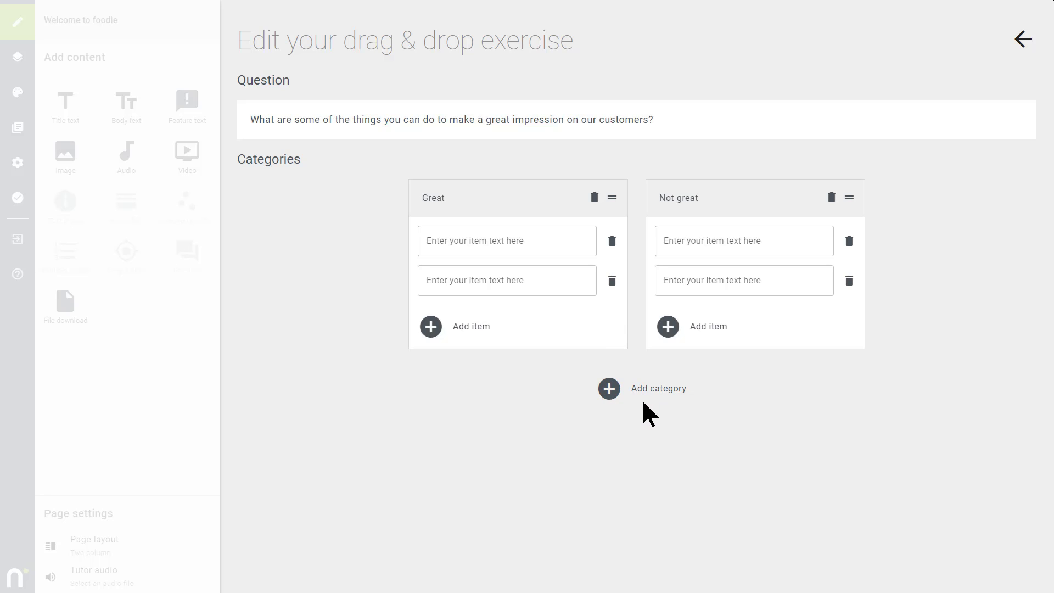
- Enter "Greet them and offer assistance" and "Smile" under Great, and "Tell them you're busy" and "Rush them through the checkout" under Not great
click(499, 239)
text(Greet them and offer assistance)
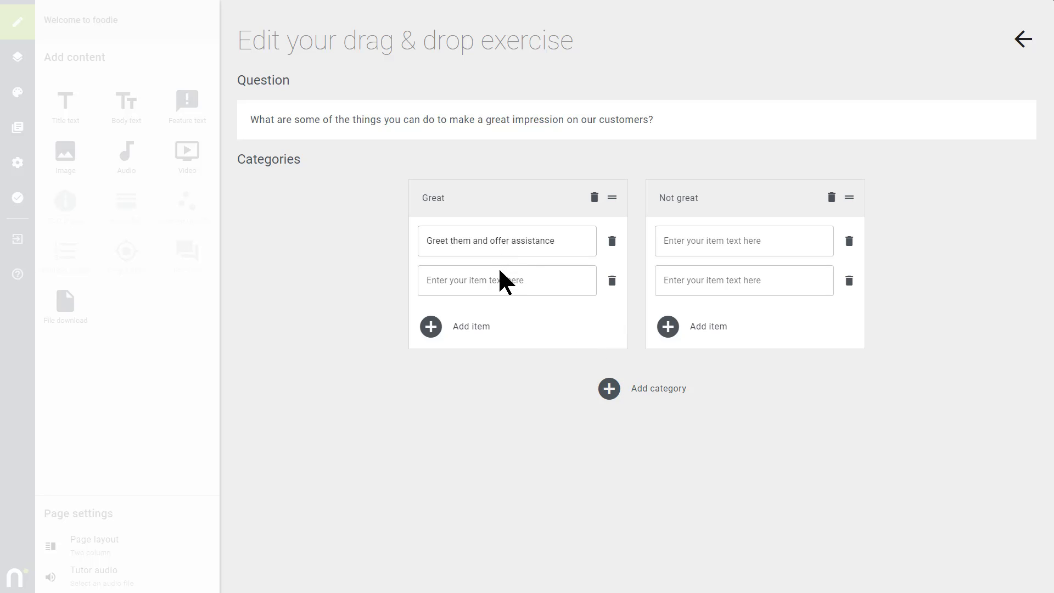
click(500, 279)
text(Smile)
click(709, 245)
text(Tell them you're busy)
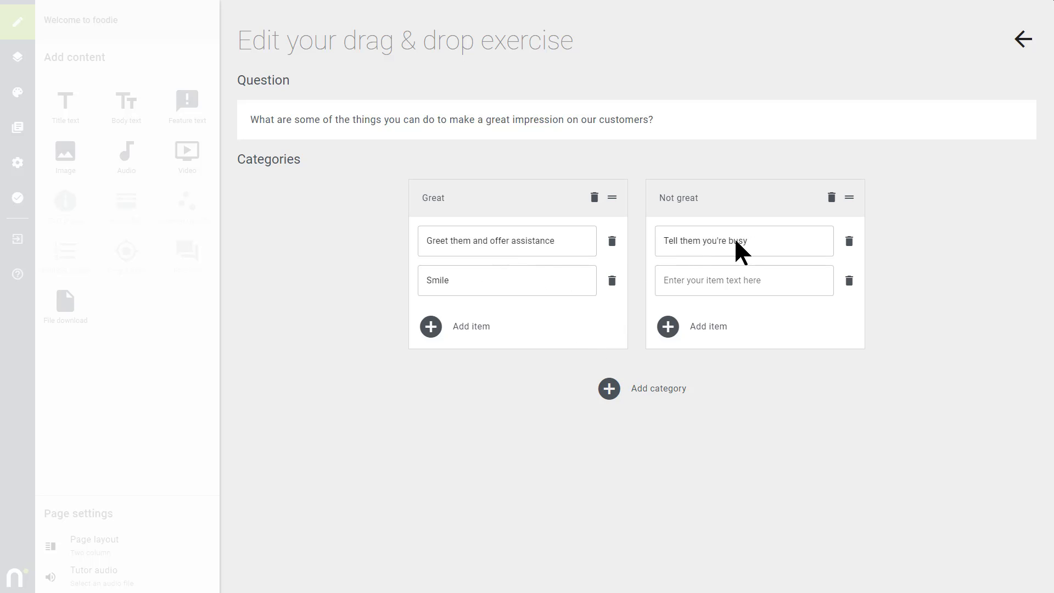
click(736, 280)
text(Rush them through the checkout)
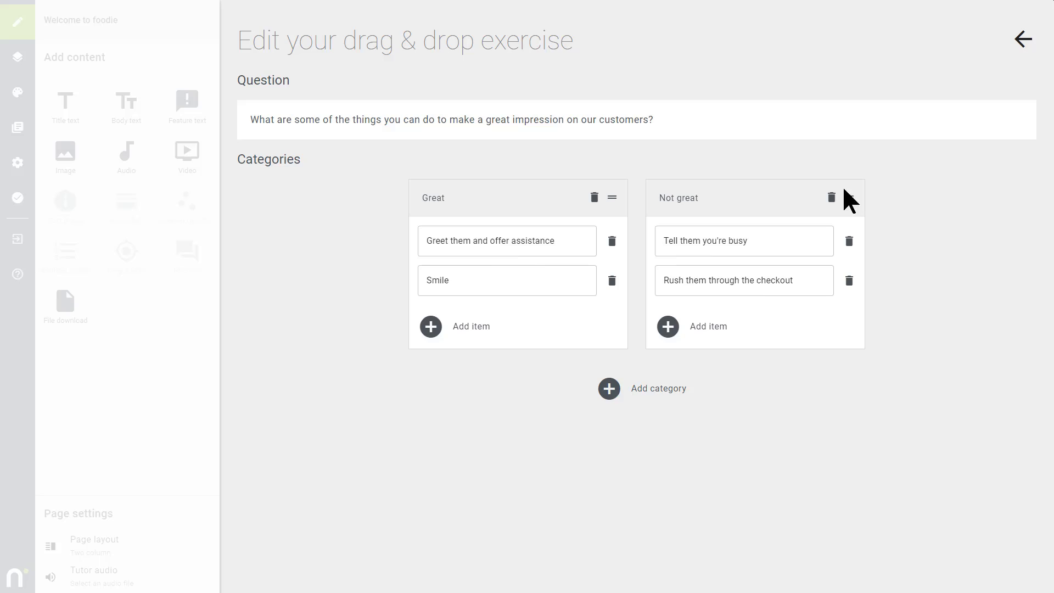
- Finish editing the Question 2 page and open the Assessment summary page of the "Check your knowledge" section
click(1023, 39)
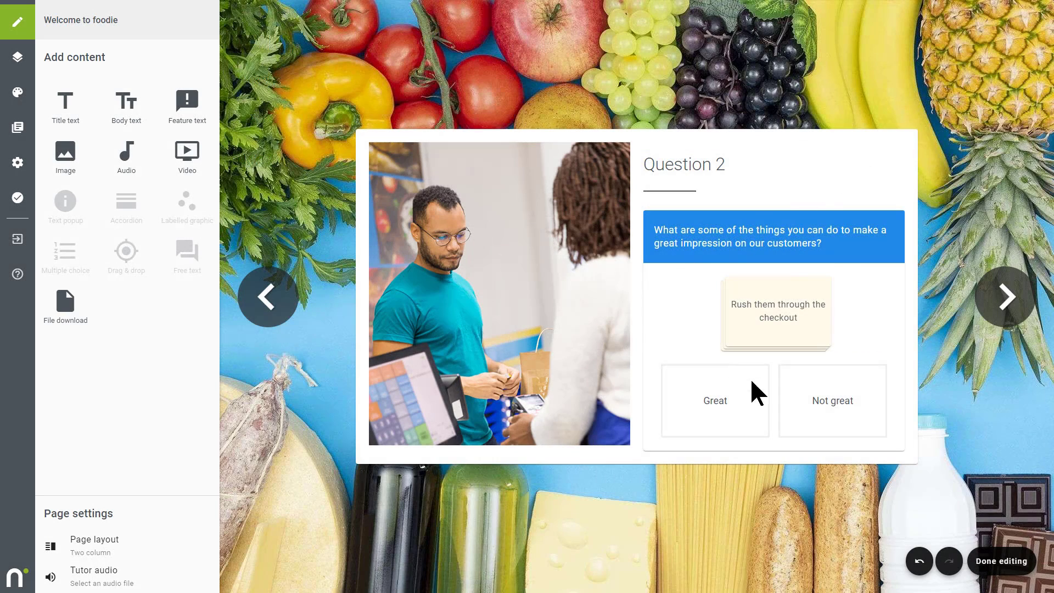
click(997, 561)
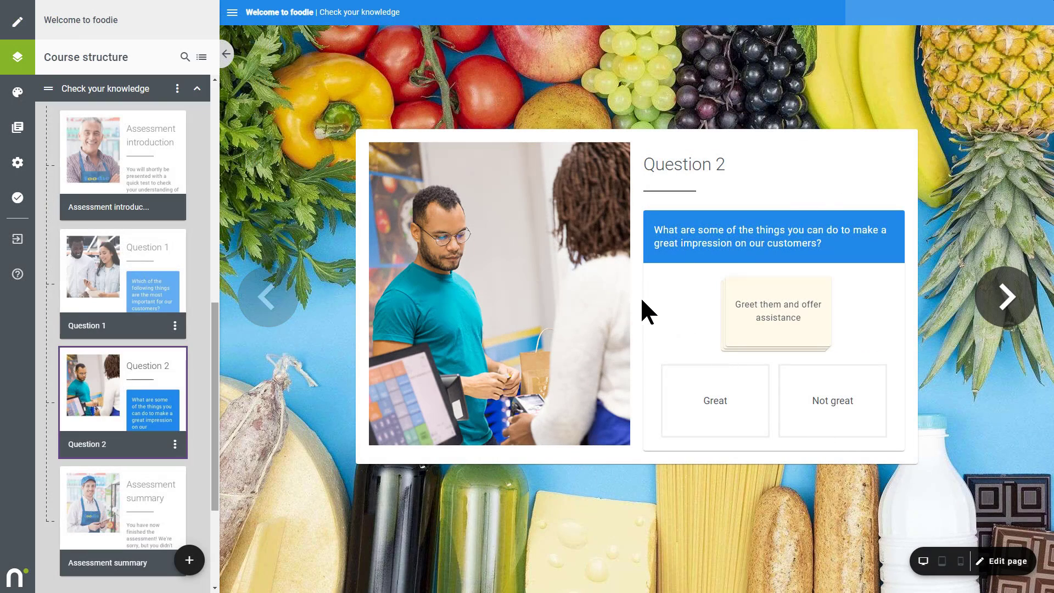
click(118, 506)
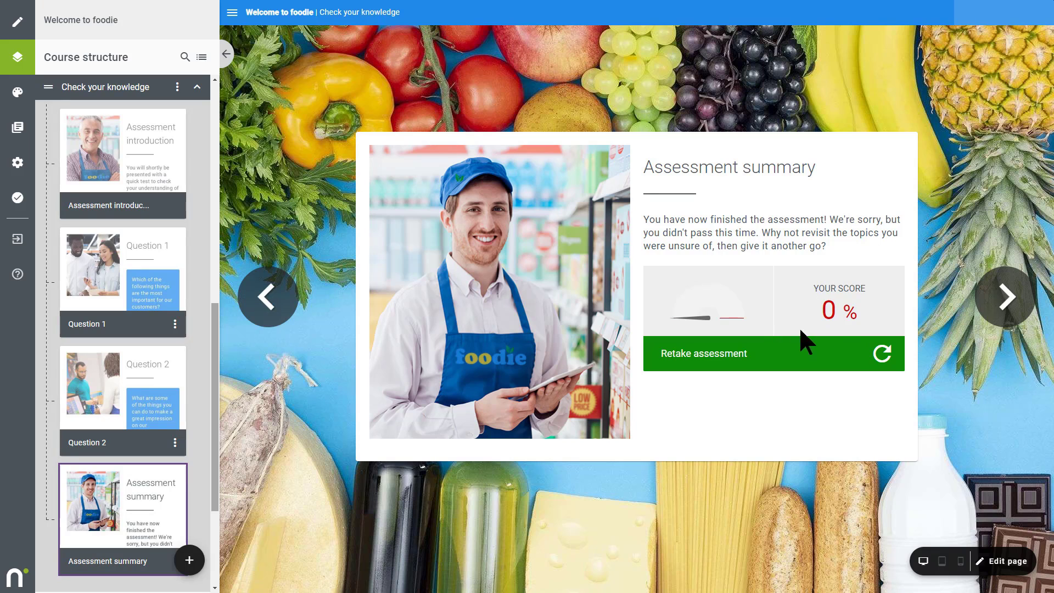
- Set the "Your feedback" page's question to "How will you apply the things you've learnt in this course as part of your day to day role?"
scroll(208, 582, down, 3)
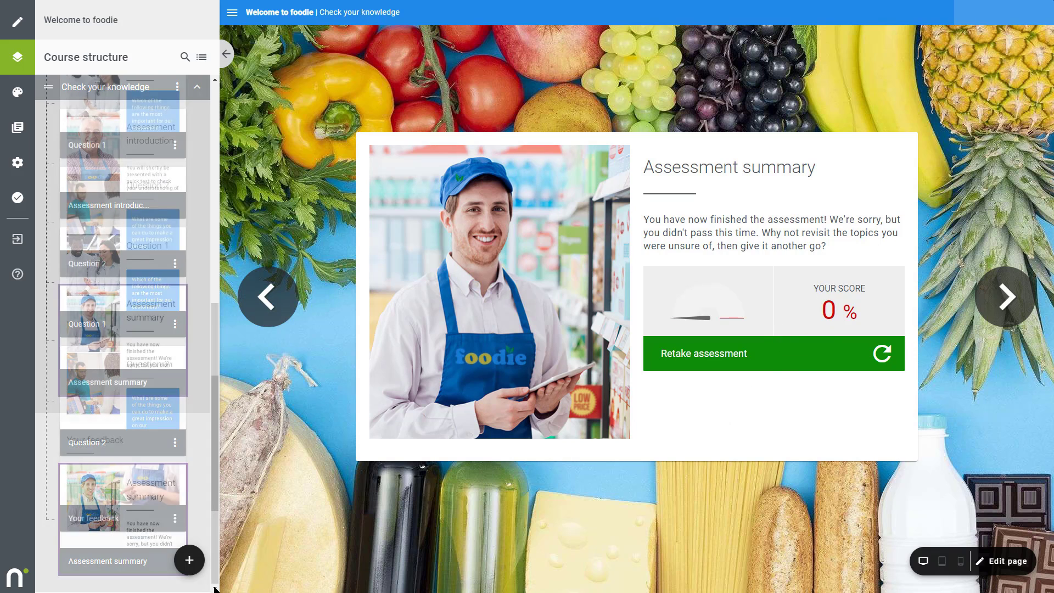
click(122, 467)
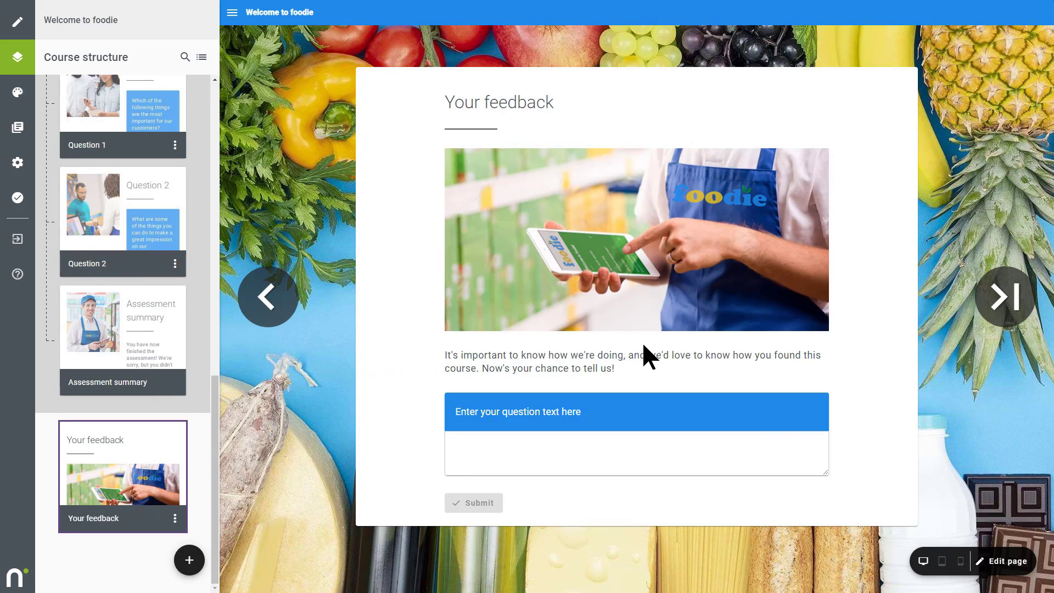
click(981, 557)
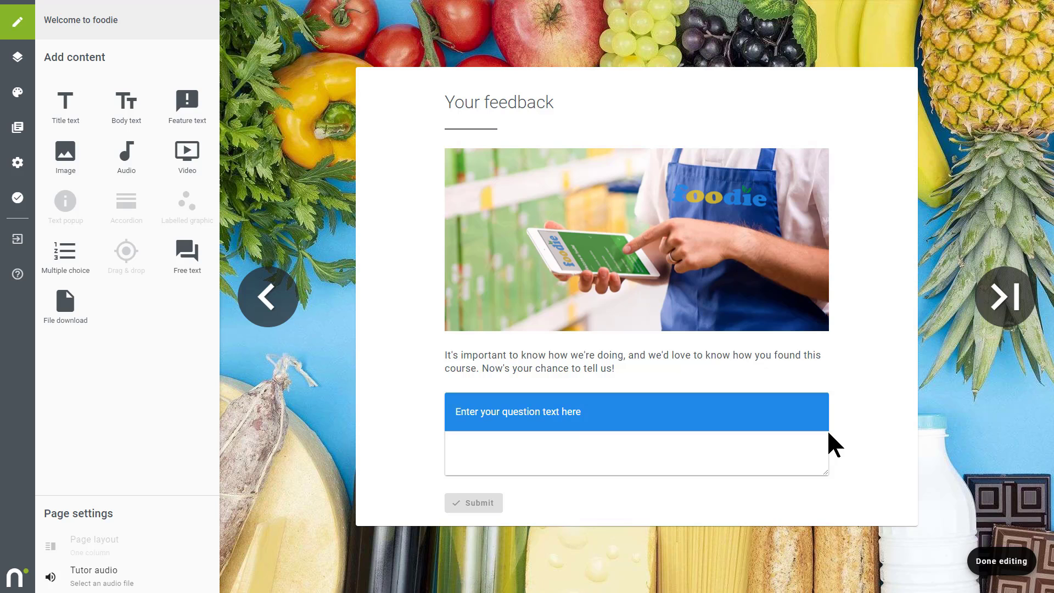
click(464, 376)
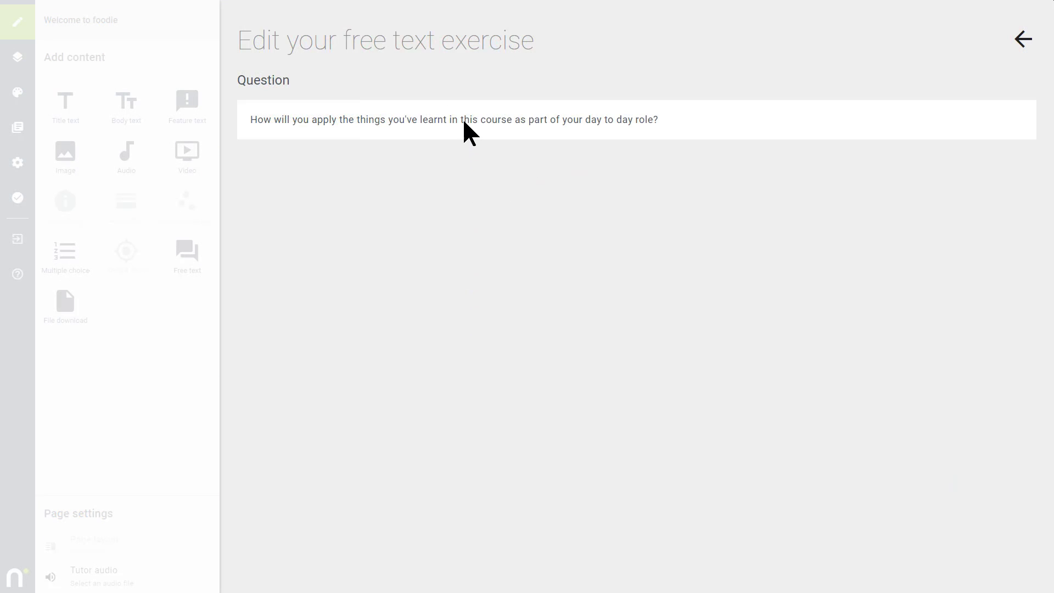
click(1023, 39)
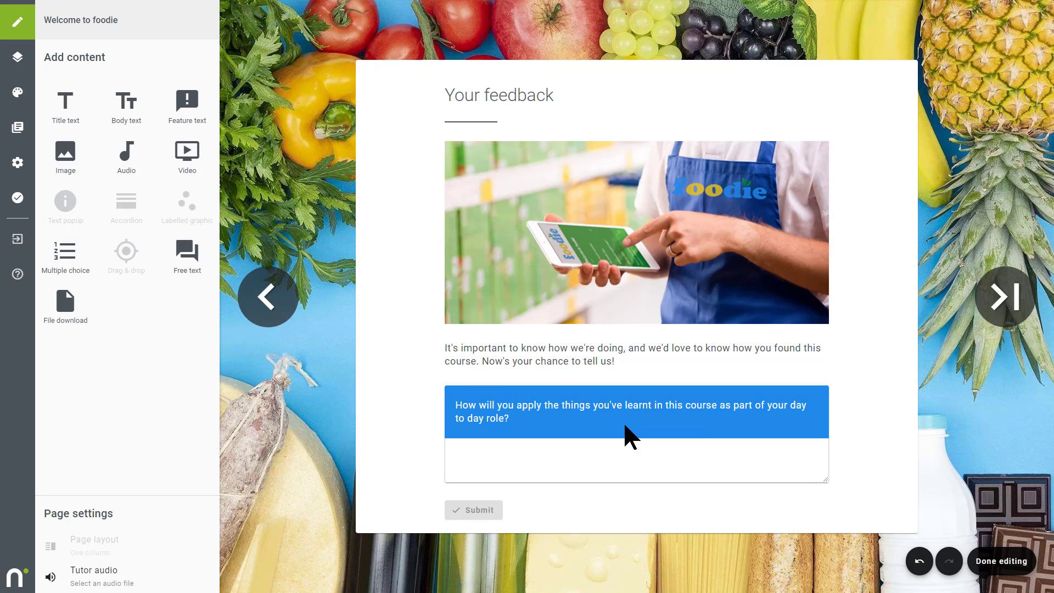
click(1000, 561)
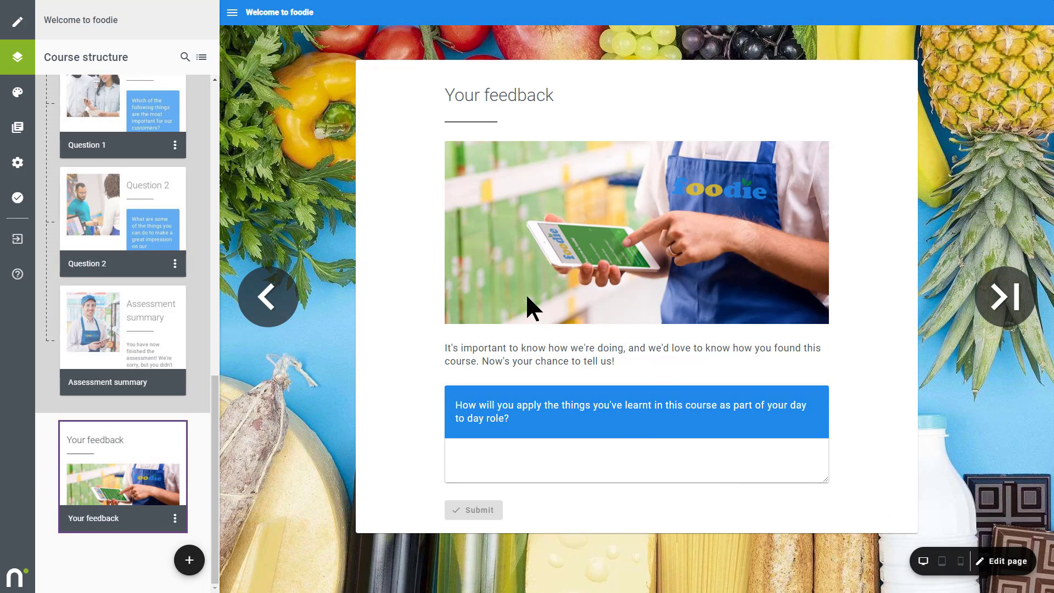
- Open the course settings for review and publish the "Welcome to foodie" course
click(18, 163)
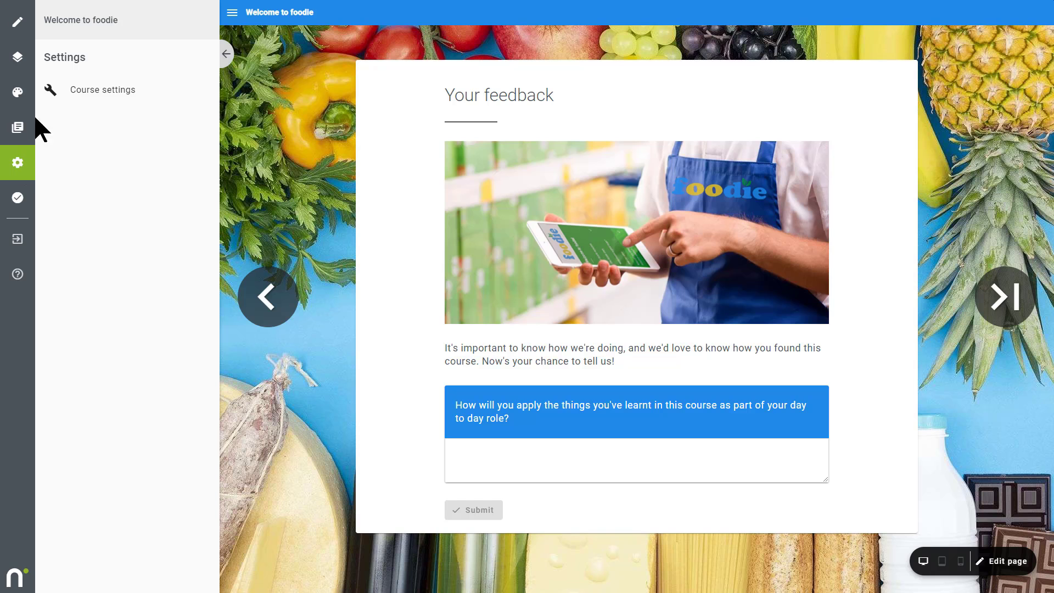
click(99, 89)
click(31, 193)
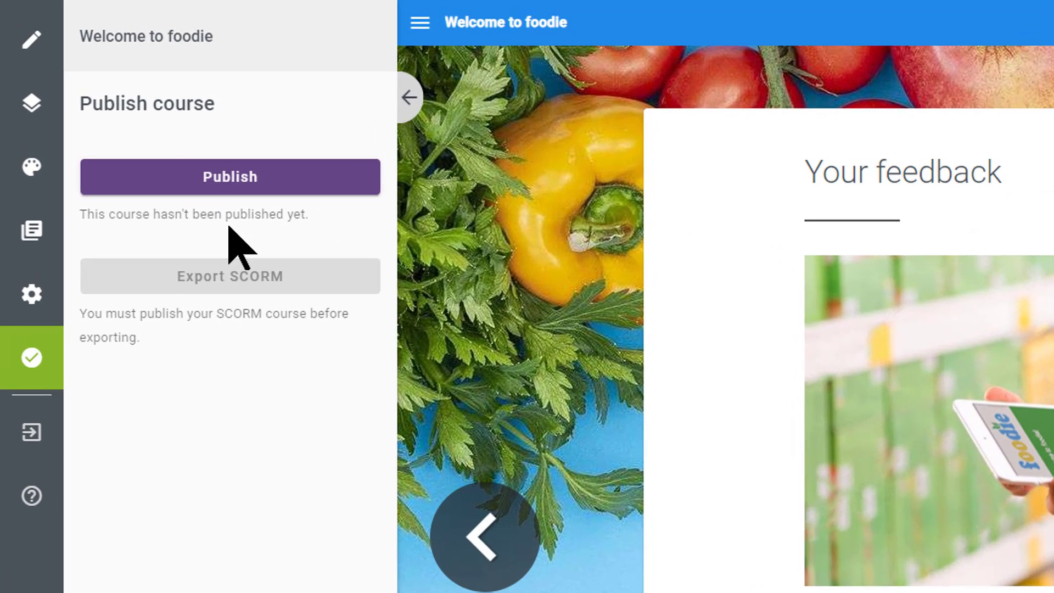
click(229, 177)
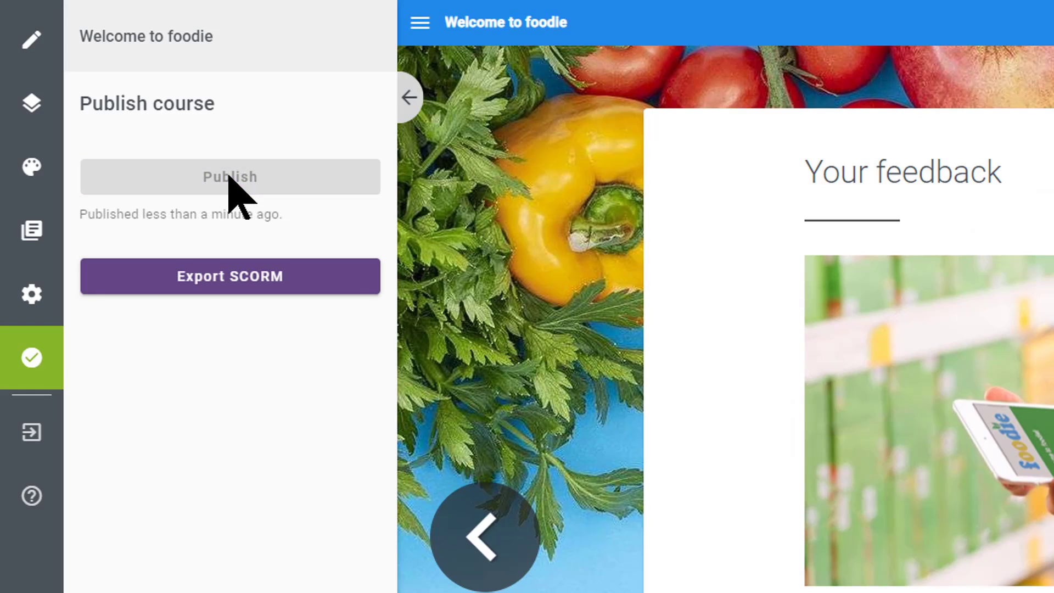